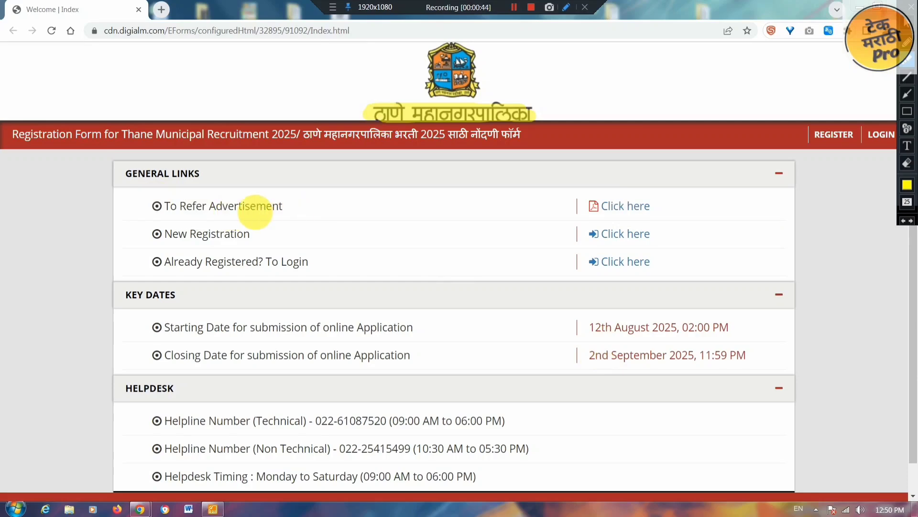
# - Highlight lines of the index page text while reading the New Registration instructions
pyautogui.moveTo(158, 206); pyautogui.dragTo(274, 207)
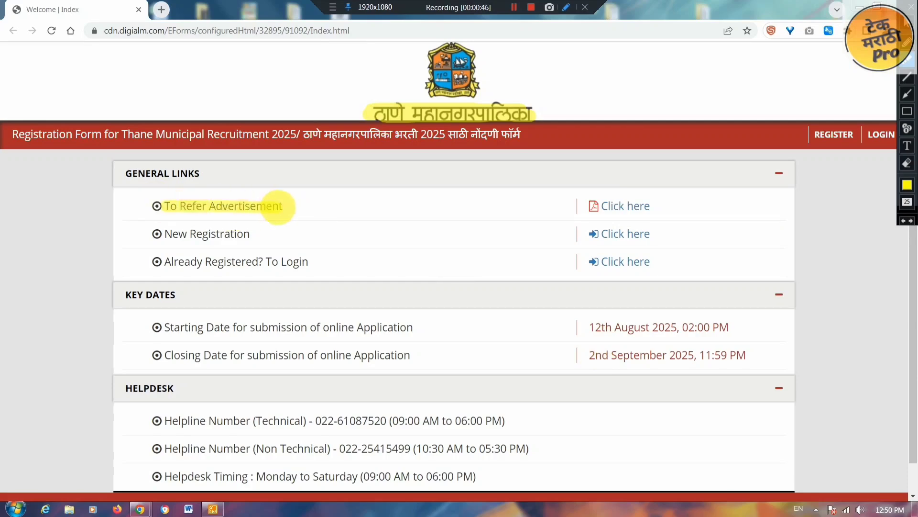
pyautogui.moveTo(594, 206); pyautogui.dragTo(670, 192)
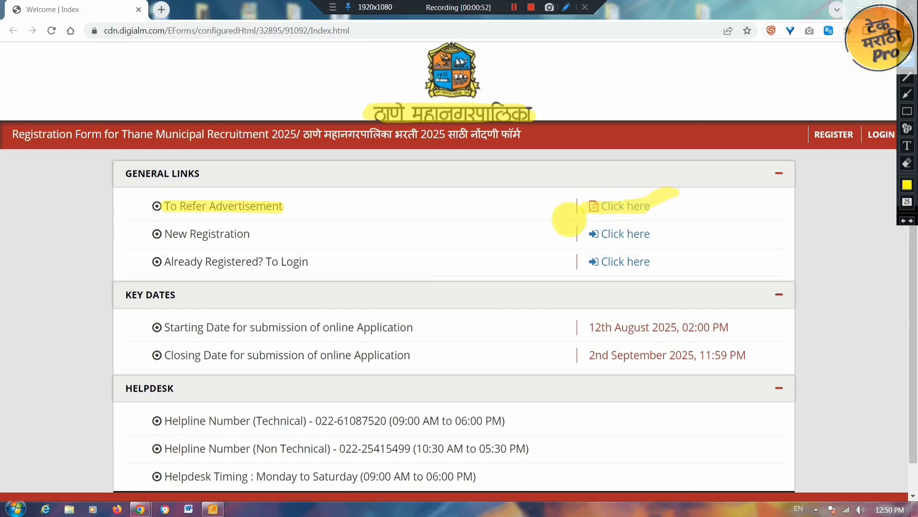
pyautogui.moveTo(157, 234); pyautogui.dragTo(252, 234)
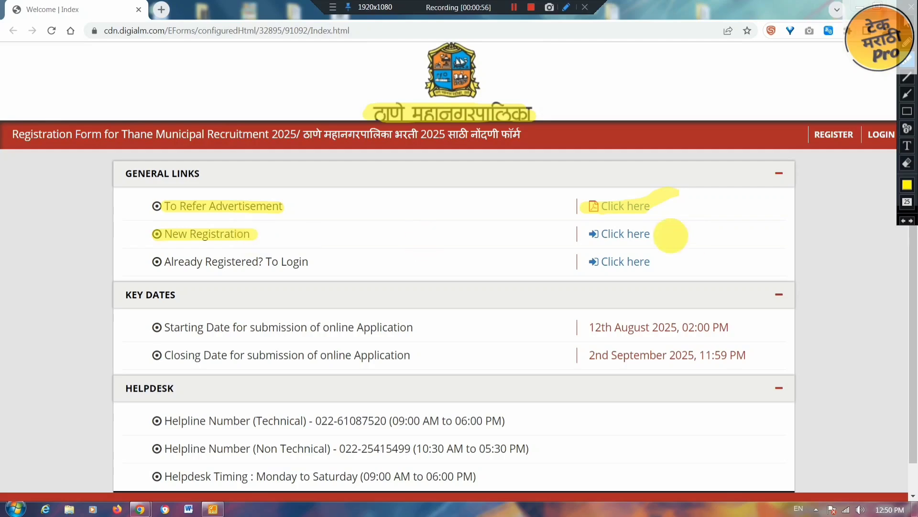
pyautogui.moveTo(627, 233); pyautogui.dragTo(704, 219)
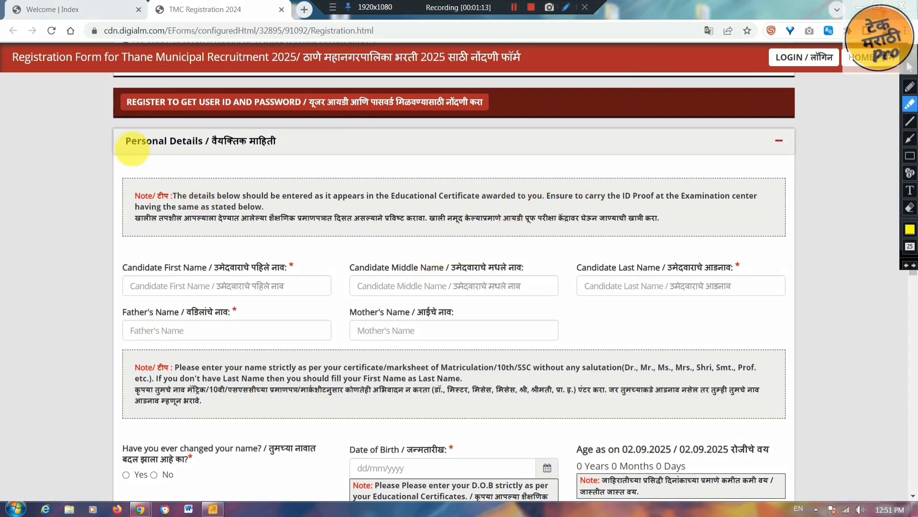
pyautogui.moveTo(128, 267); pyautogui.dragTo(290, 264)
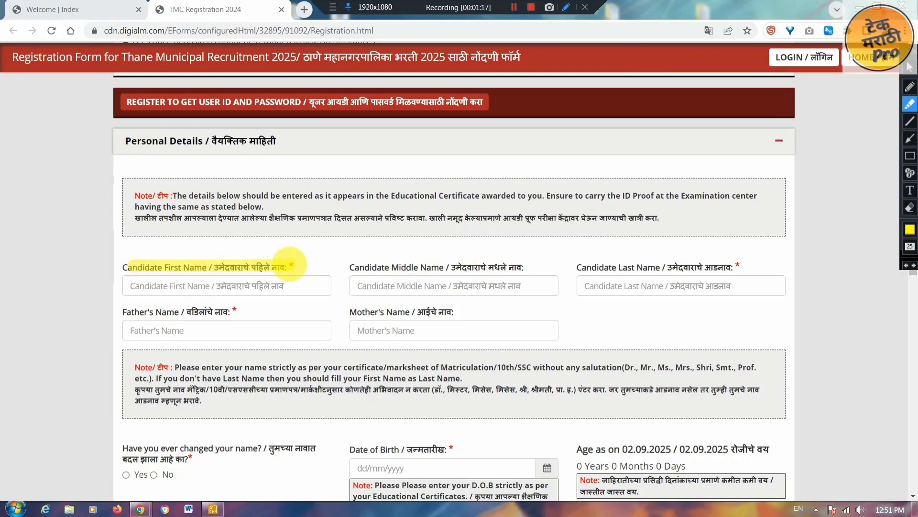
pyautogui.moveTo(344, 266); pyautogui.dragTo(481, 260)
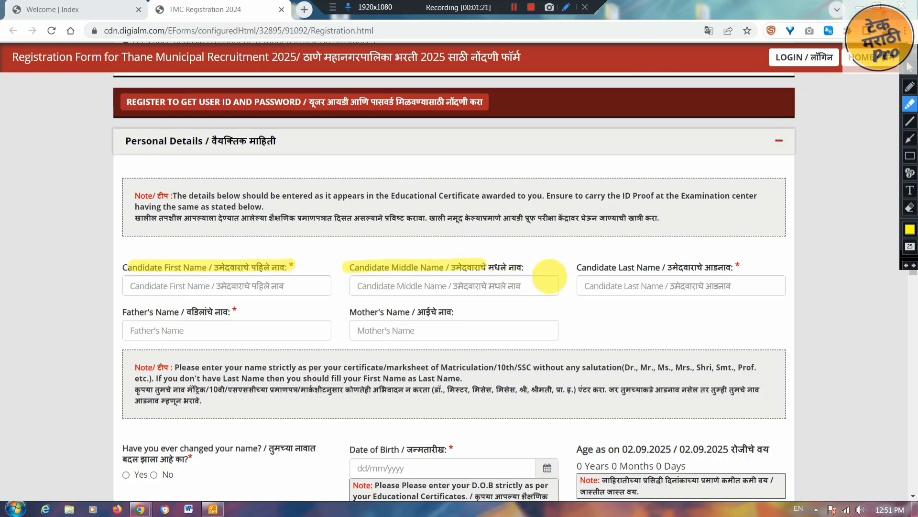
pyautogui.moveTo(578, 268); pyautogui.dragTo(735, 265)
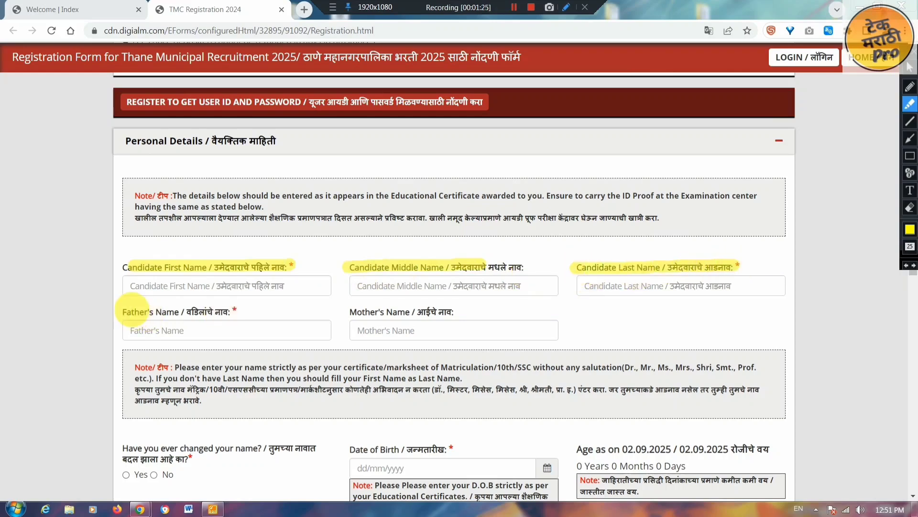
pyautogui.moveTo(125, 311); pyautogui.dragTo(247, 311)
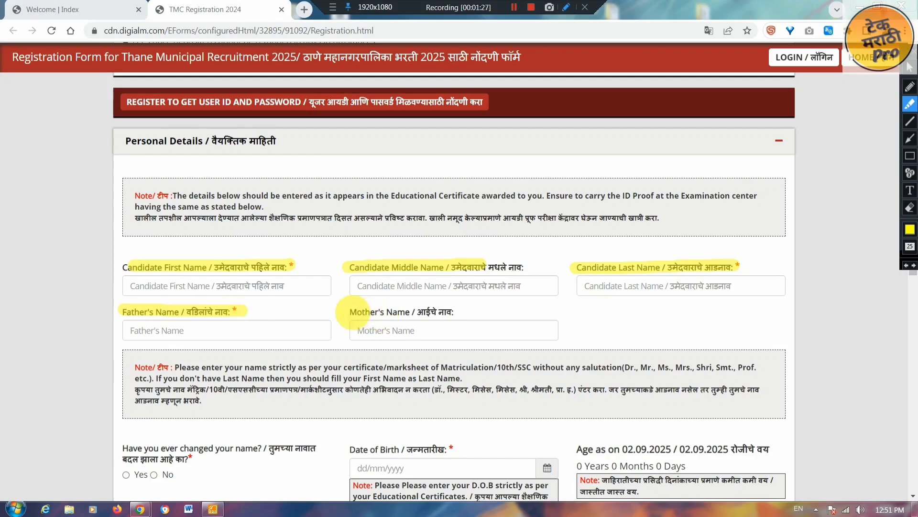
pyautogui.moveTo(341, 312); pyautogui.dragTo(467, 311)
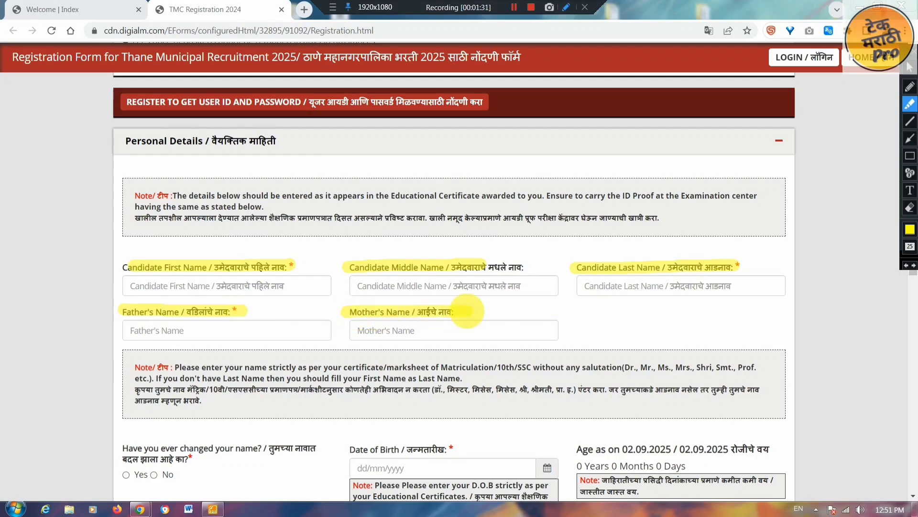
pyautogui.scroll(-5, 467, 311)
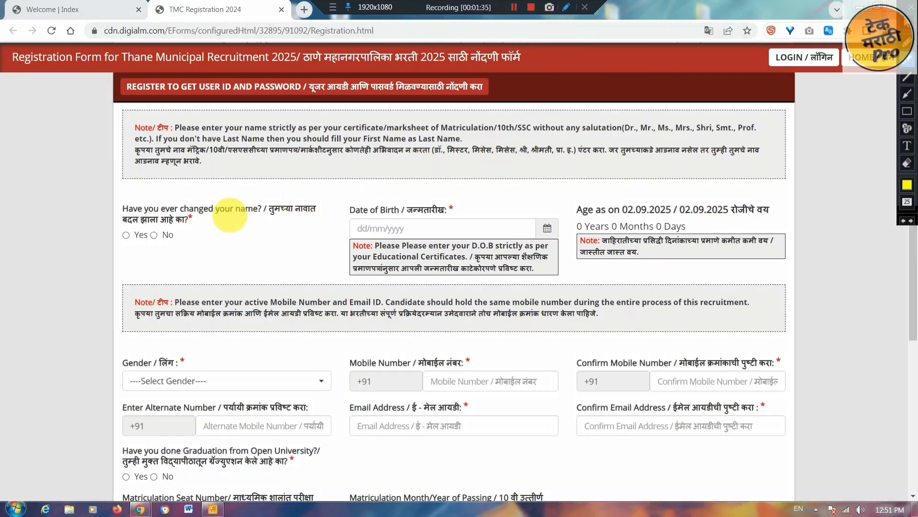
pyautogui.moveTo(216, 211); pyautogui.dragTo(320, 209)
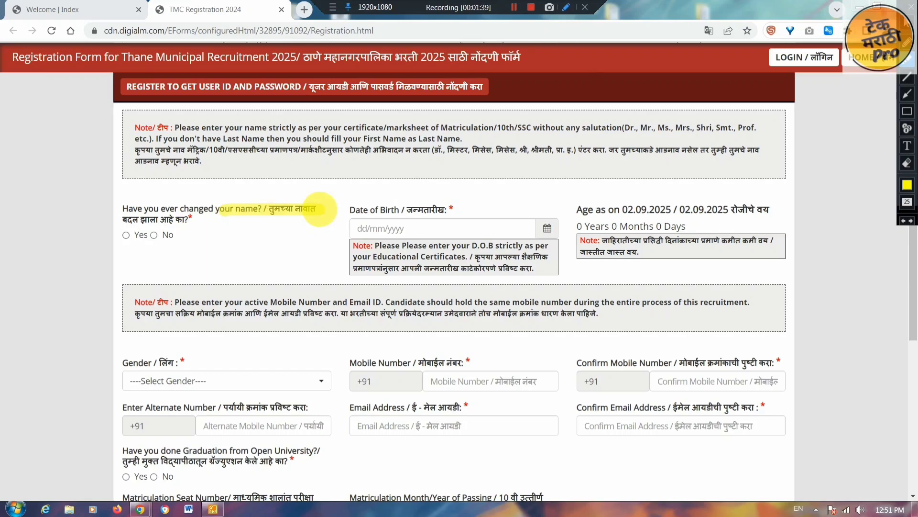
pyautogui.moveTo(127, 232)
pyautogui.mouseDown()
pyautogui.moveTo(155, 206)
pyautogui.moveTo(212, 217)
pyautogui.mouseUp()
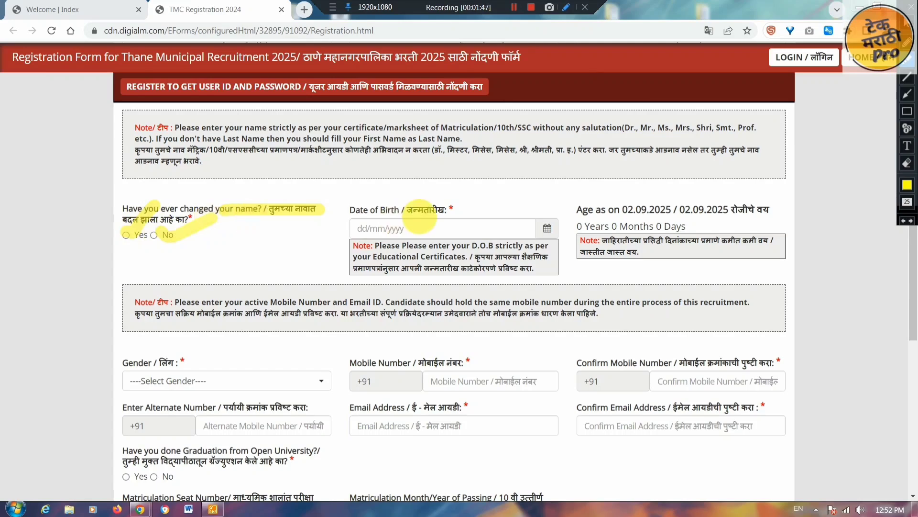
pyautogui.moveTo(440, 210); pyautogui.dragTo(521, 197)
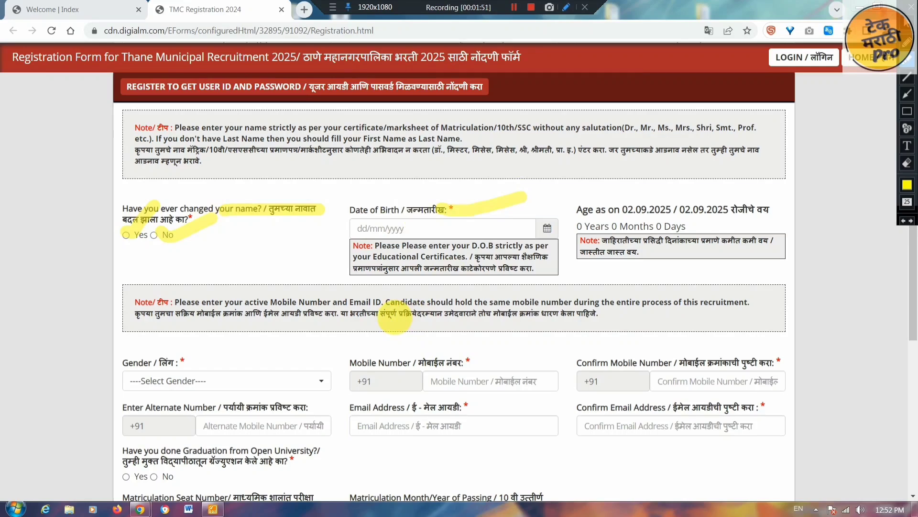
pyautogui.press('Escape')
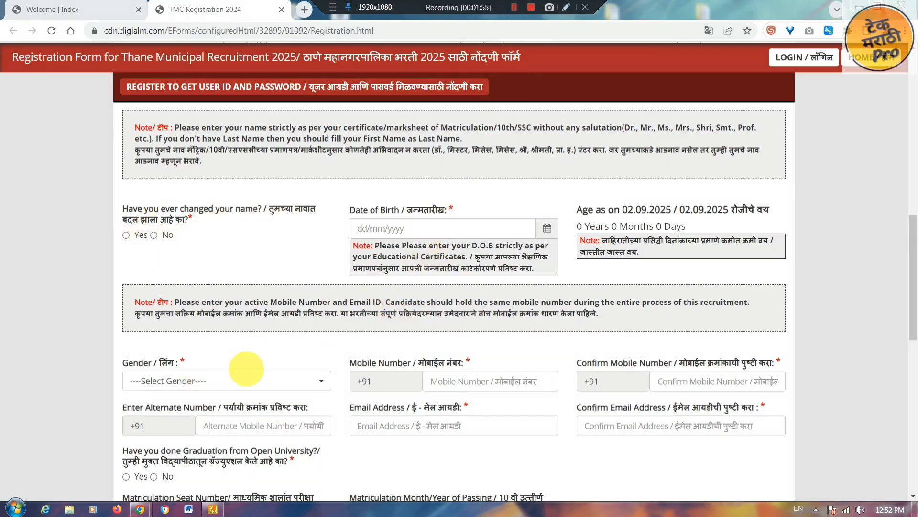
# - Set Gender to Male and move through the Mobile Number and confirmation fields
pyautogui.click(254, 380)
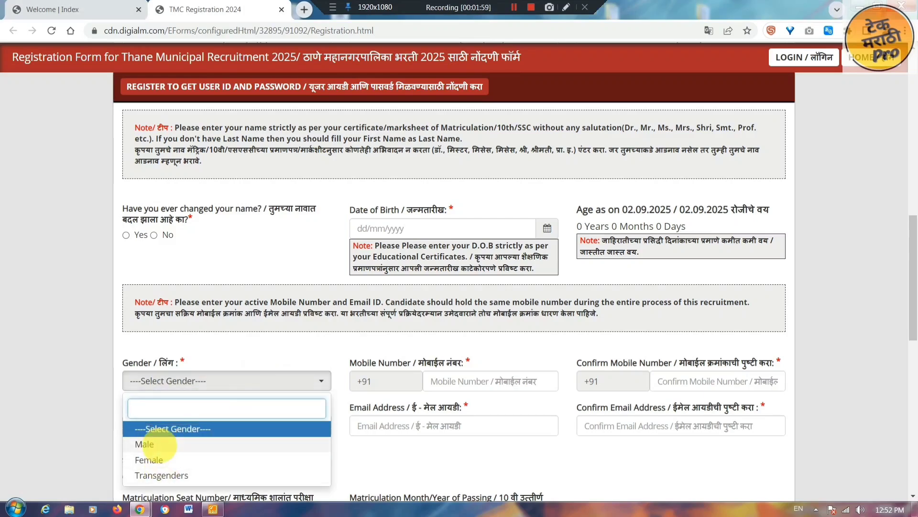
pyautogui.click(159, 444)
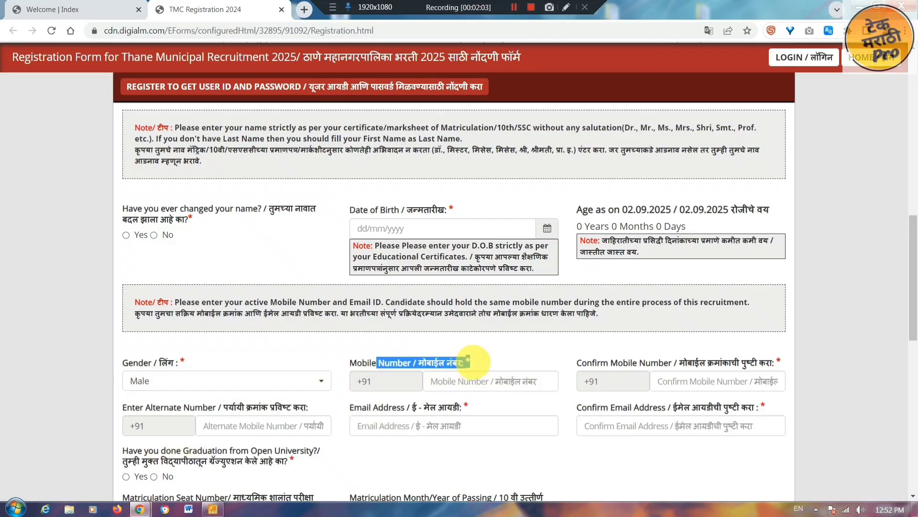
pyautogui.click(484, 382)
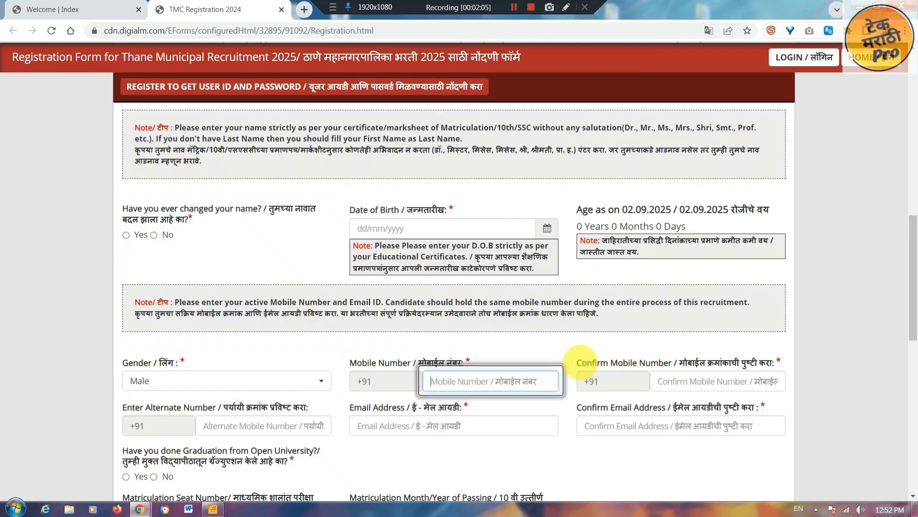
pyautogui.moveTo(577, 362); pyautogui.dragTo(674, 380)
pyautogui.click(679, 381)
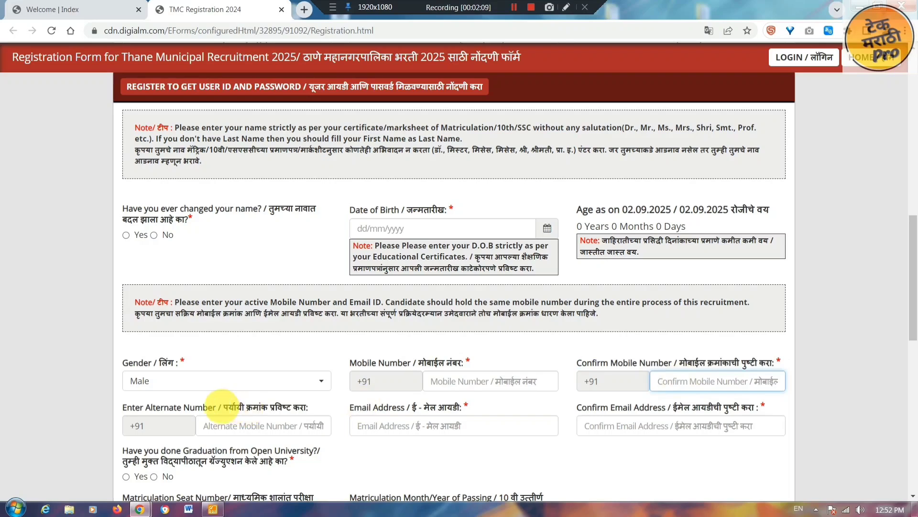
# - Move through the Alternate Number and Email fields, leaving them blank
pyautogui.moveTo(221, 407); pyautogui.dragTo(289, 406)
pyautogui.click(273, 426)
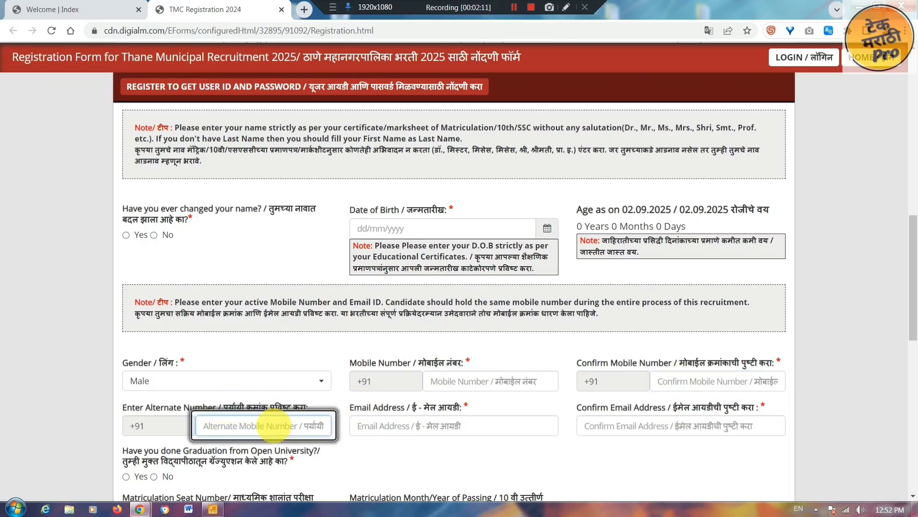
pyautogui.moveTo(367, 407); pyautogui.dragTo(467, 410)
pyautogui.click(465, 425)
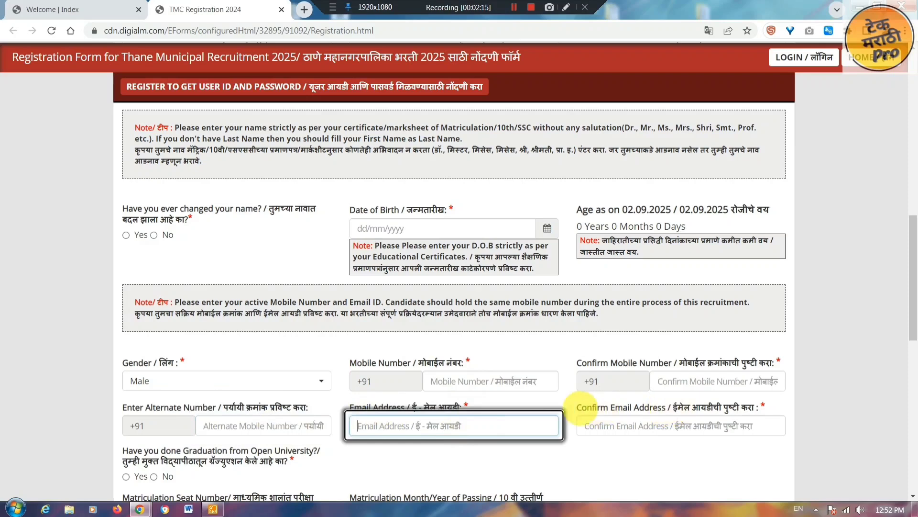
pyautogui.moveTo(578, 407); pyautogui.dragTo(692, 406)
pyautogui.click(662, 428)
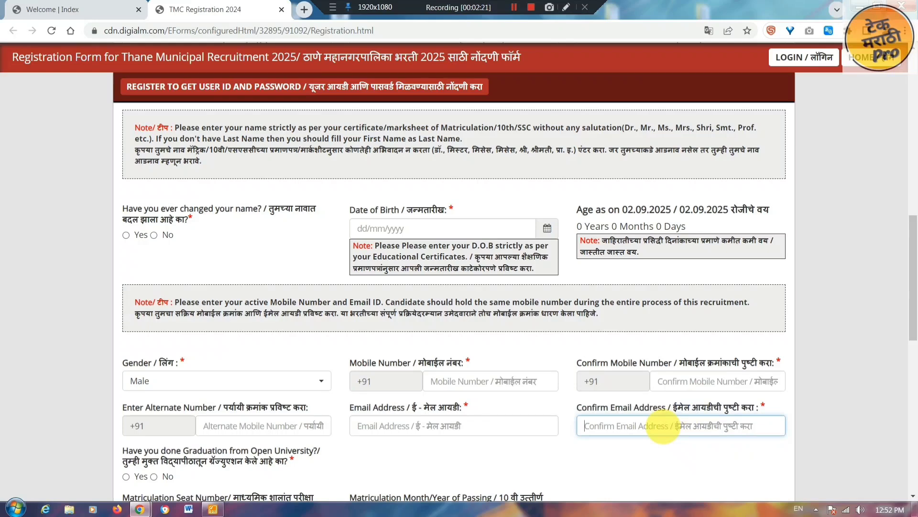
# - Mark No for the Open University graduation question and focus the Matriculation Seat Number field
pyautogui.scroll(-5, 663, 425)
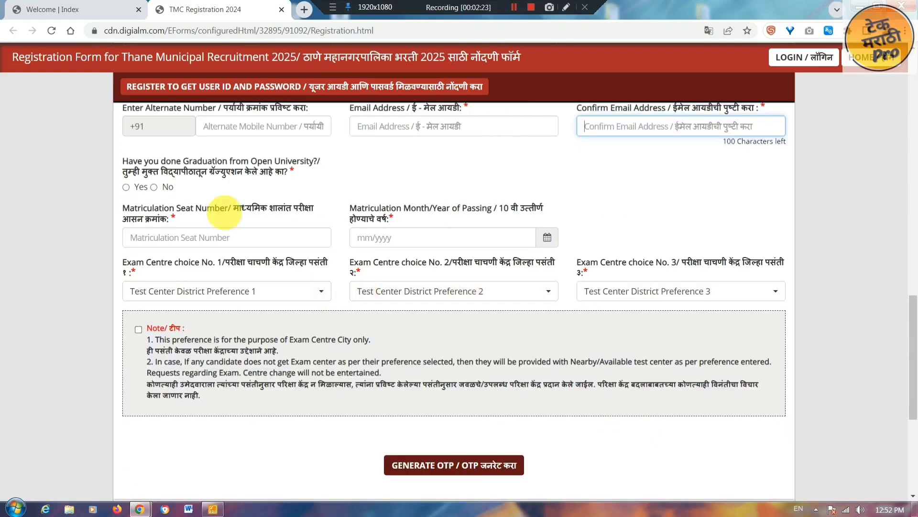
pyautogui.scroll(-1, 132, 169)
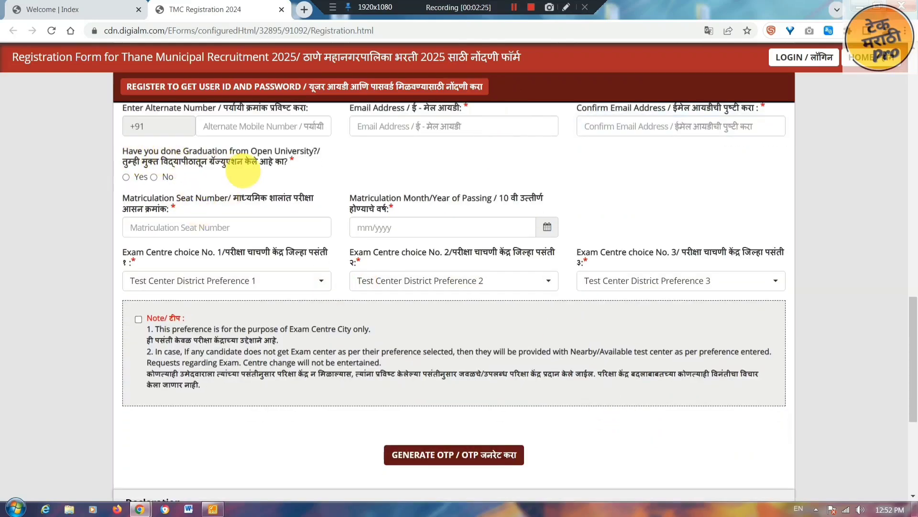
pyautogui.moveTo(231, 161); pyautogui.dragTo(288, 162)
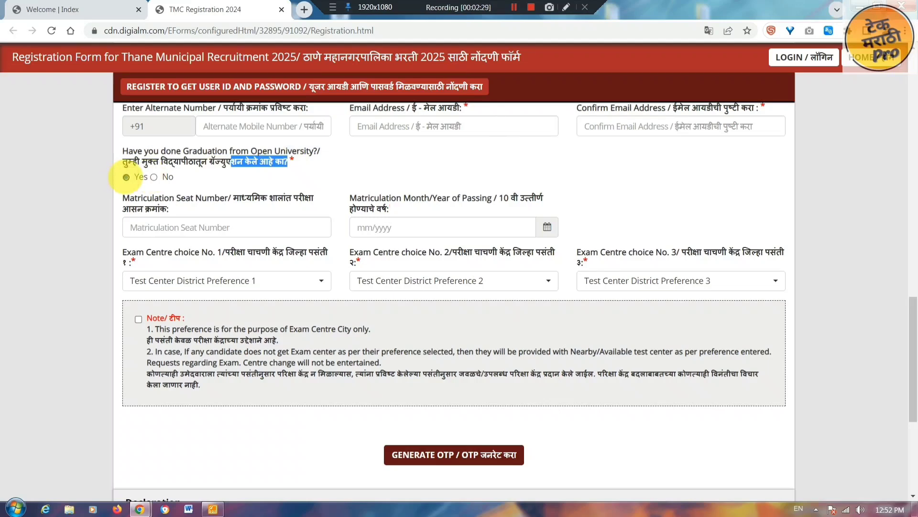
pyautogui.click(126, 177)
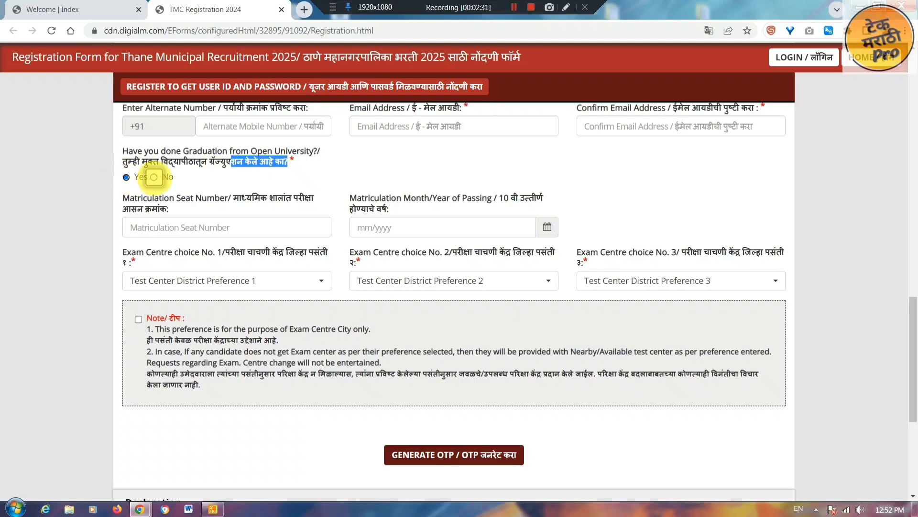
pyautogui.click(154, 177)
pyautogui.moveTo(138, 199); pyautogui.dragTo(246, 228)
pyautogui.click(246, 227)
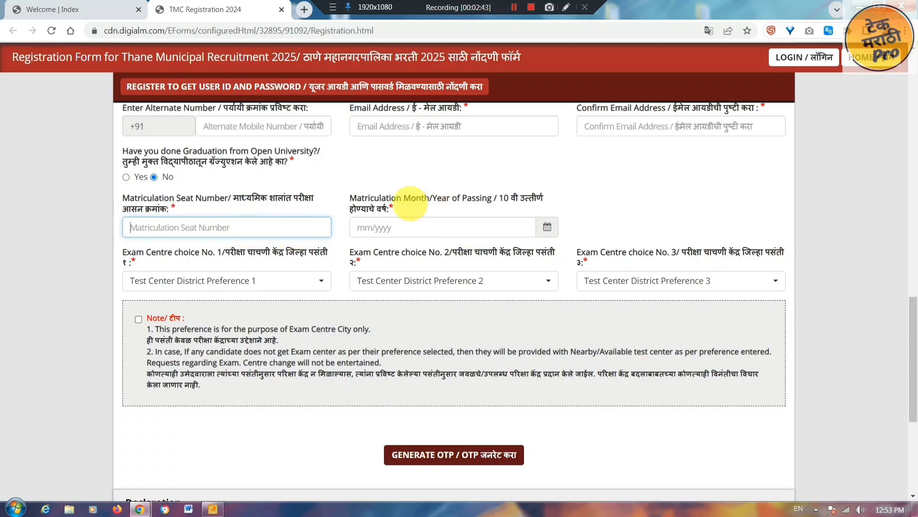
pyautogui.moveTo(391, 198); pyautogui.dragTo(511, 198)
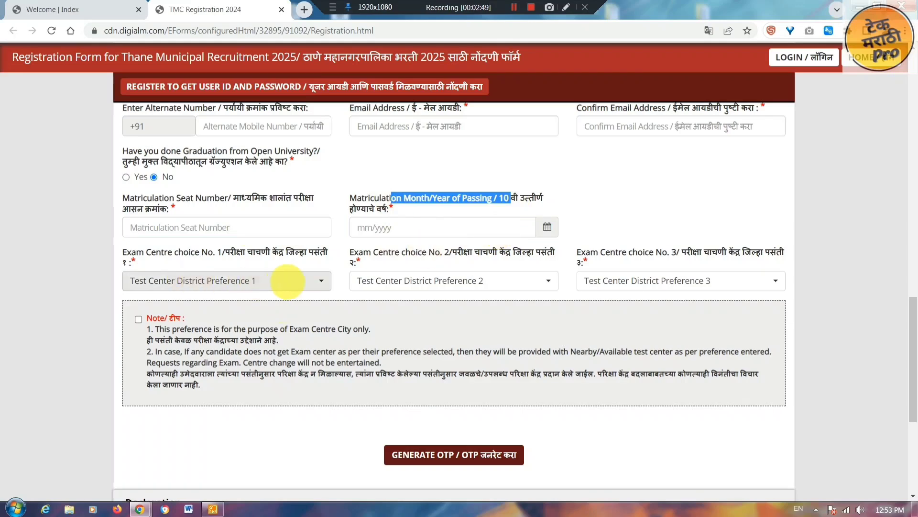
# - Choose Satara, Kolhapur and Pune as exam centre choices 1–3 and tick the preference note
pyautogui.click(304, 281)
pyautogui.click(304, 281)
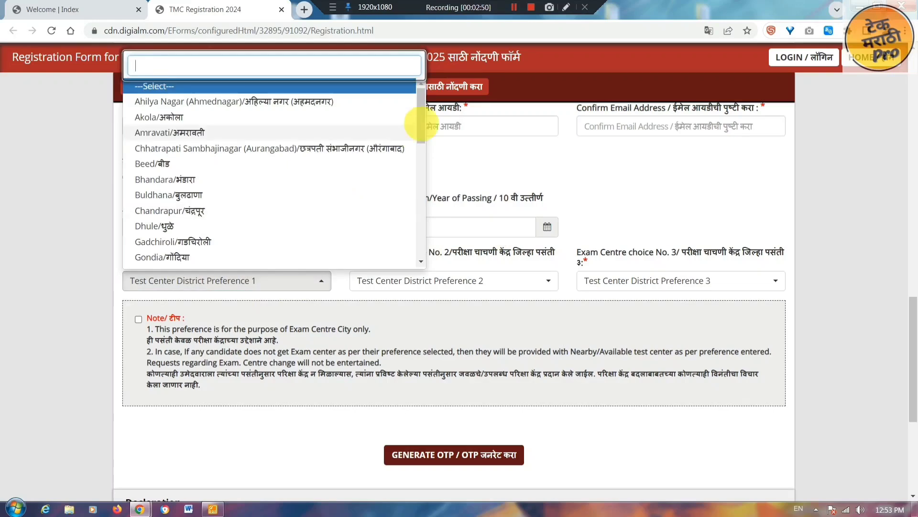
pyautogui.scroll(-6, 421, 157)
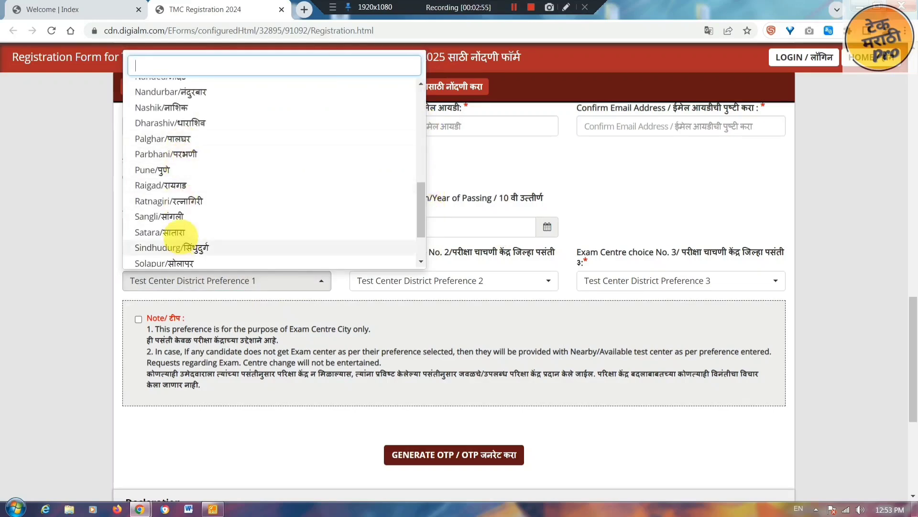
pyautogui.click(173, 232)
pyautogui.click(467, 281)
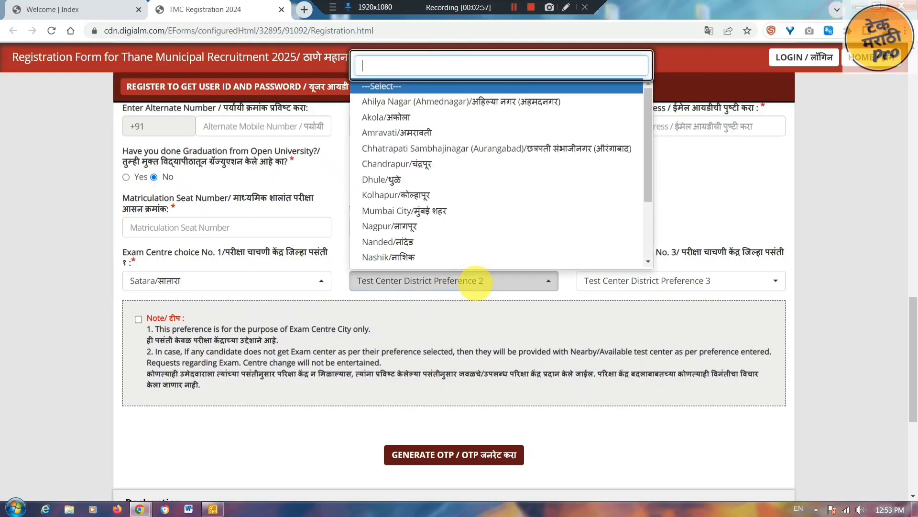
pyautogui.scroll(-2, 454, 234)
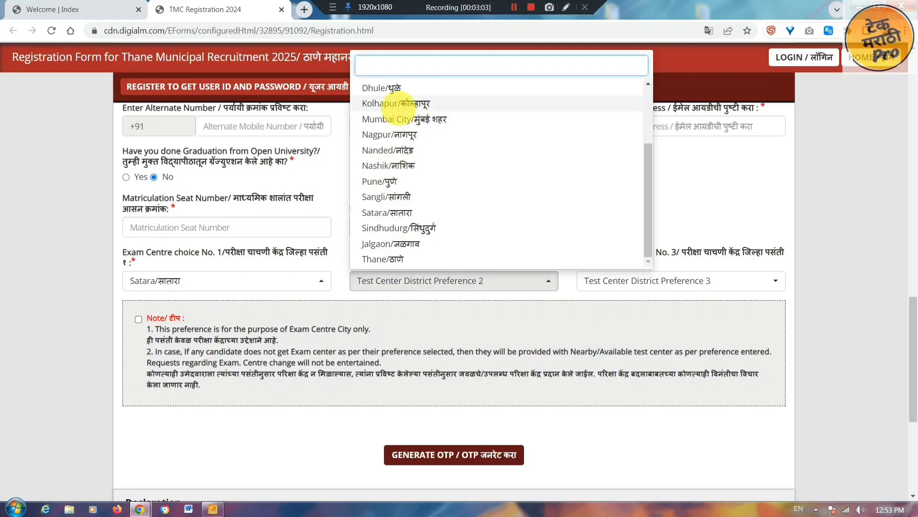
pyautogui.click(395, 104)
pyautogui.click(621, 283)
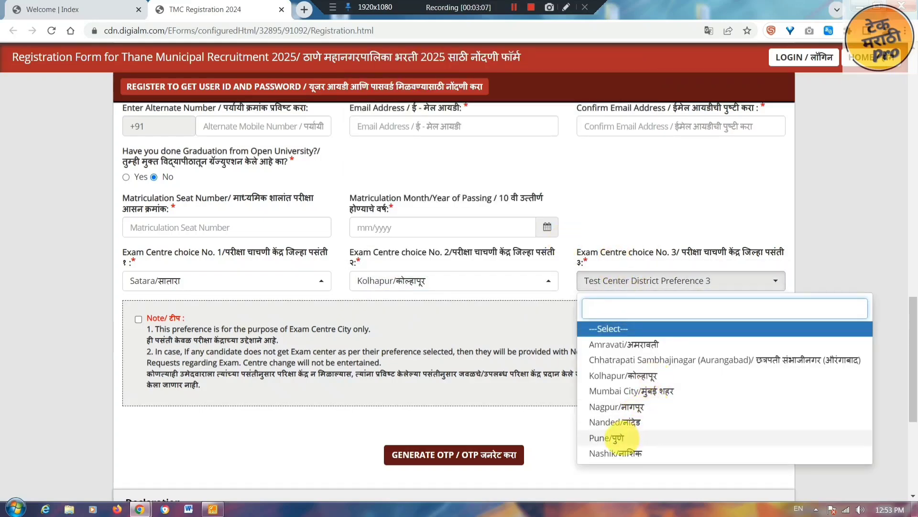
pyautogui.click(617, 437)
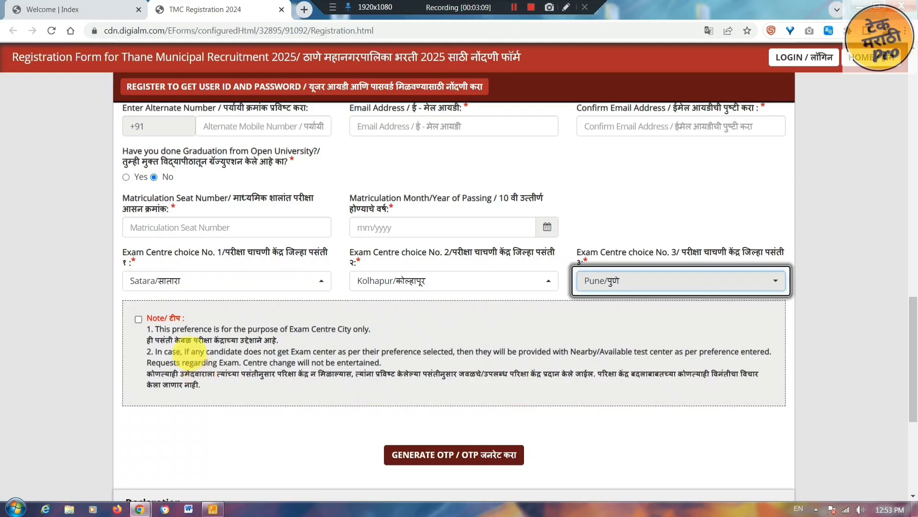
pyautogui.click(139, 318)
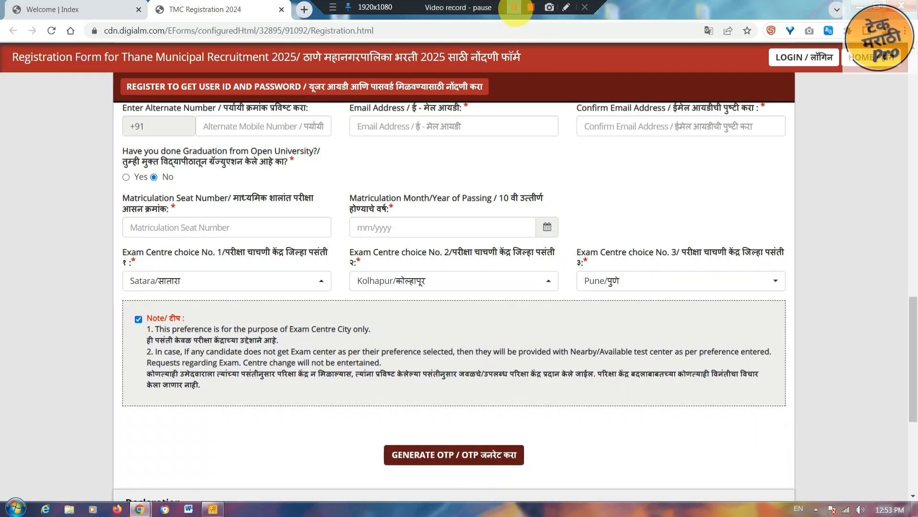
# - Request a registration OTP and submit the captcha
pyautogui.scroll(-5, 512, 164)
pyautogui.click(507, 215)
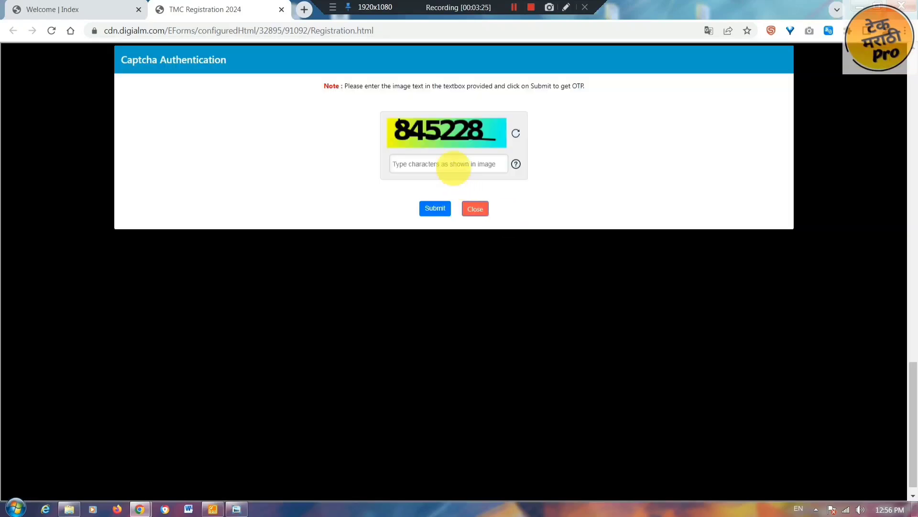
pyautogui.click(454, 165)
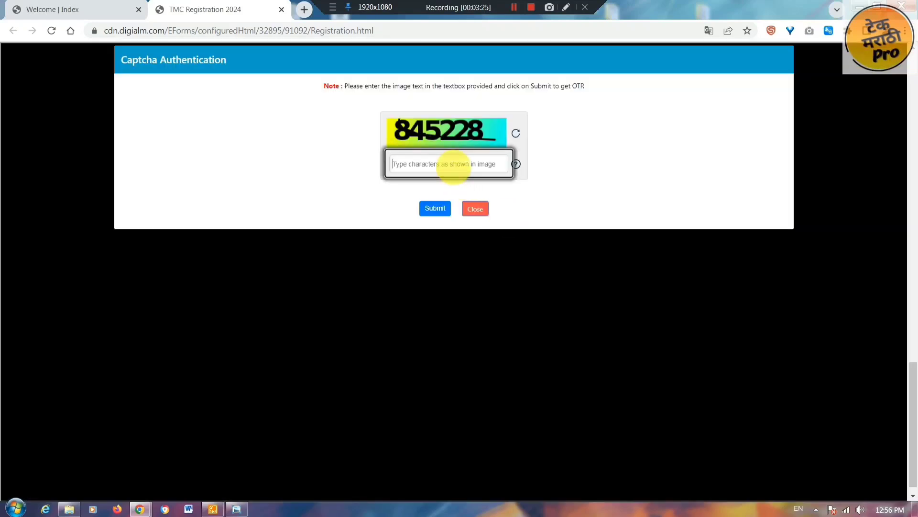
pyautogui.write('845228')
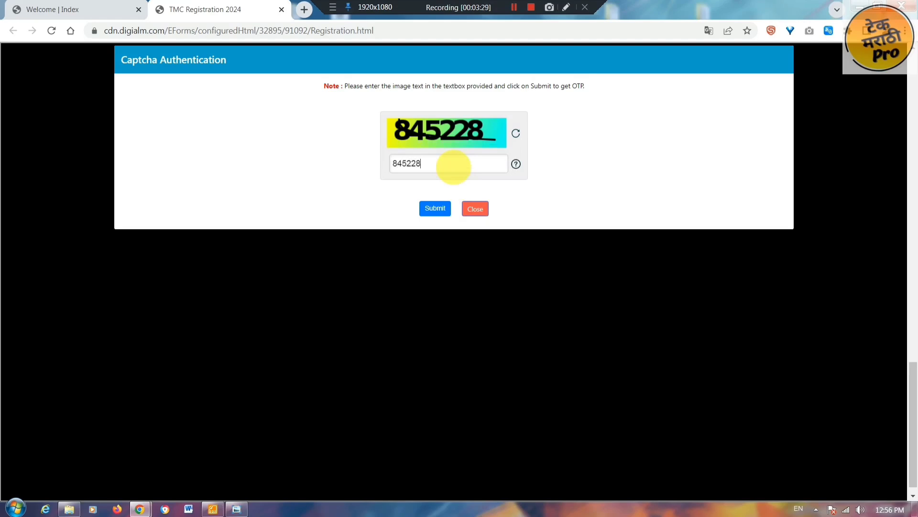
pyautogui.click(435, 207)
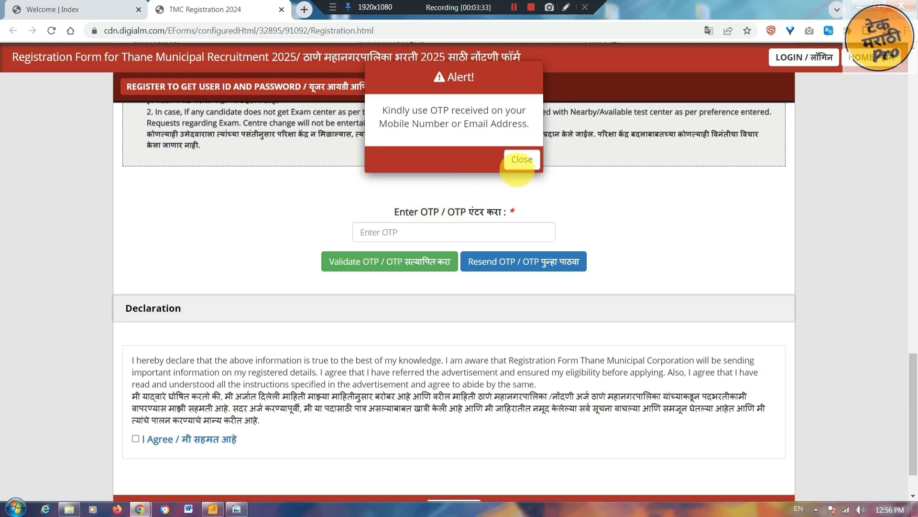
# - Dismiss the OTP-sent notice, enter the received OTP and validate it
pyautogui.click(519, 159)
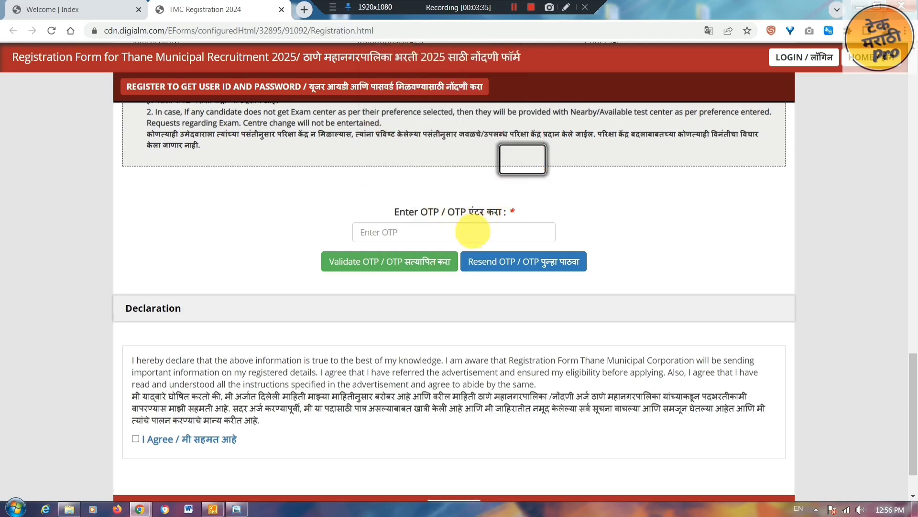
pyautogui.click(473, 231)
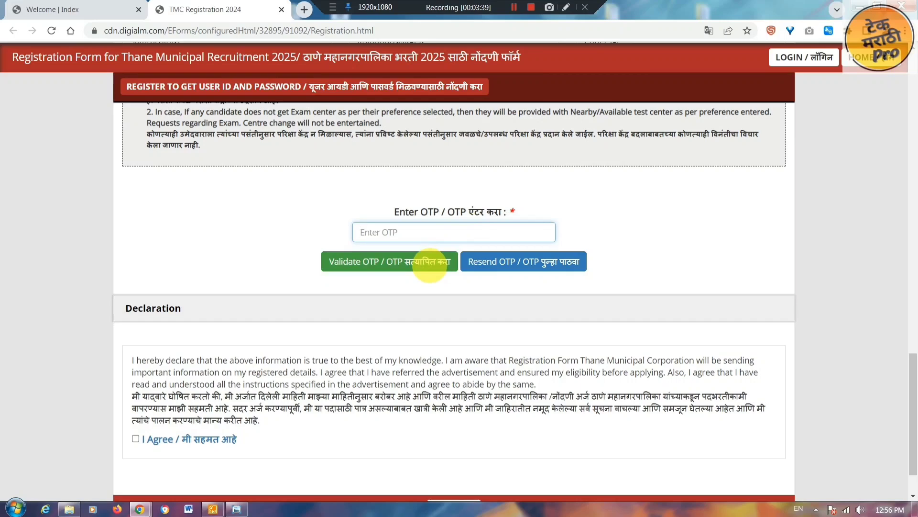
pyautogui.click(429, 261)
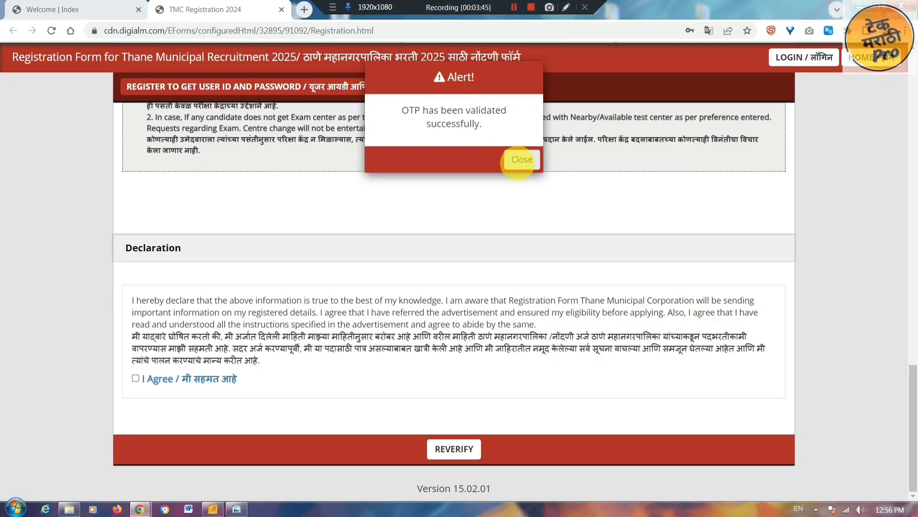
# - Dismiss the OTP success alert, tick I Agree on the declaration and run REVERIFY
pyautogui.click(522, 159)
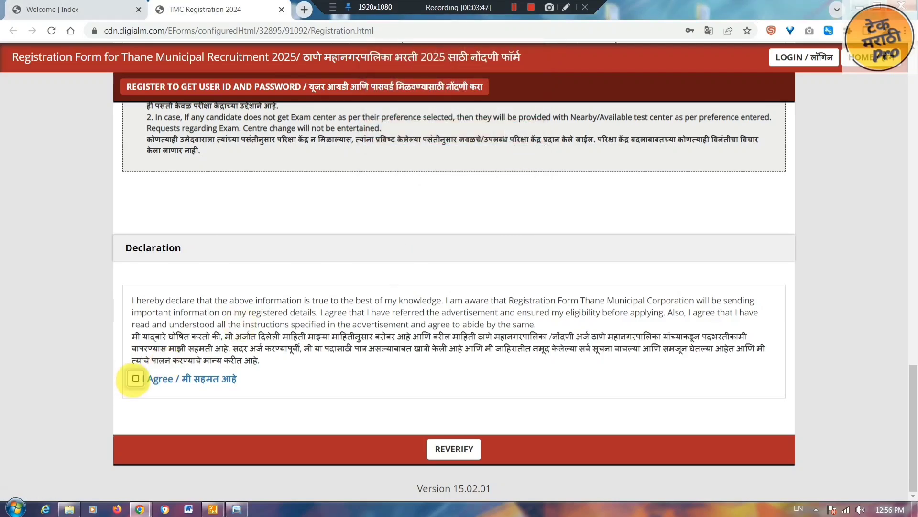
pyautogui.click(135, 378)
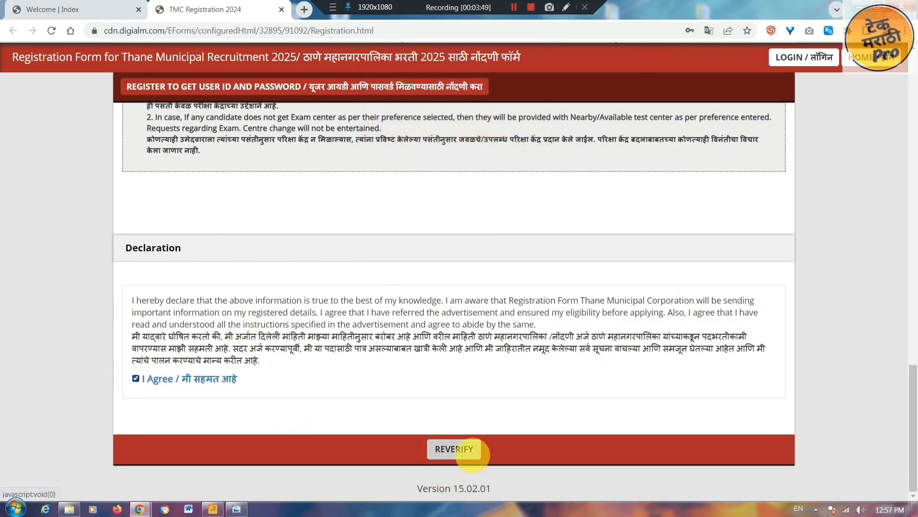
pyautogui.click(471, 451)
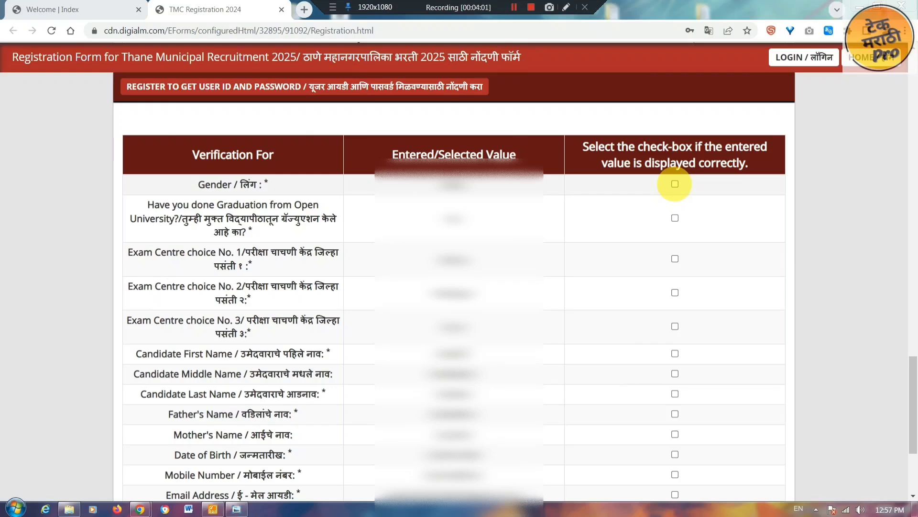
# - Tick the verification checkboxes for Gender, the graduation answer and the first exam centre
pyautogui.click(675, 183)
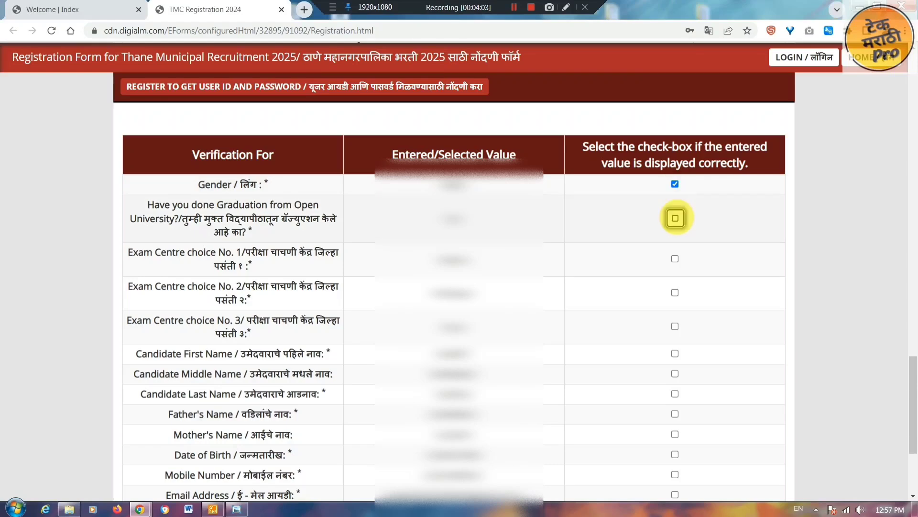
pyautogui.click(675, 218)
pyautogui.click(675, 258)
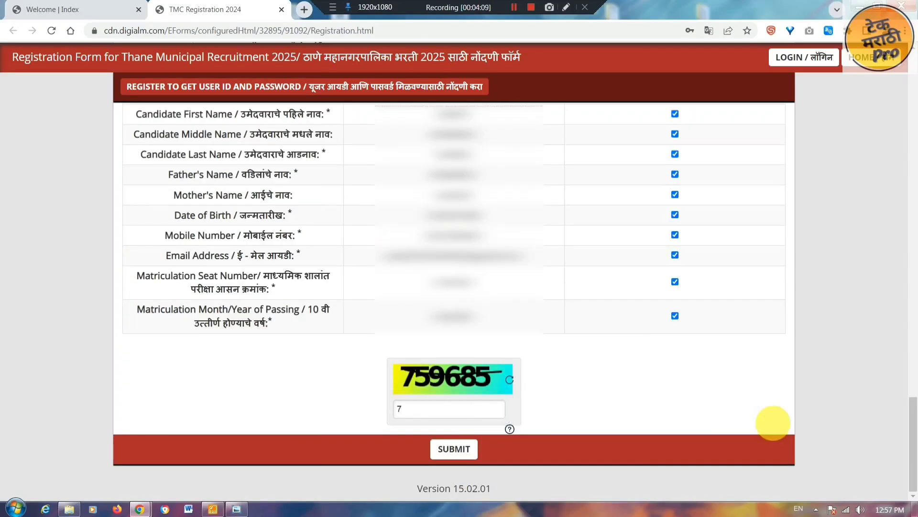
# - Enter captcha 759685, submit the registration and confirm the alert with OK
pyautogui.write('59685')
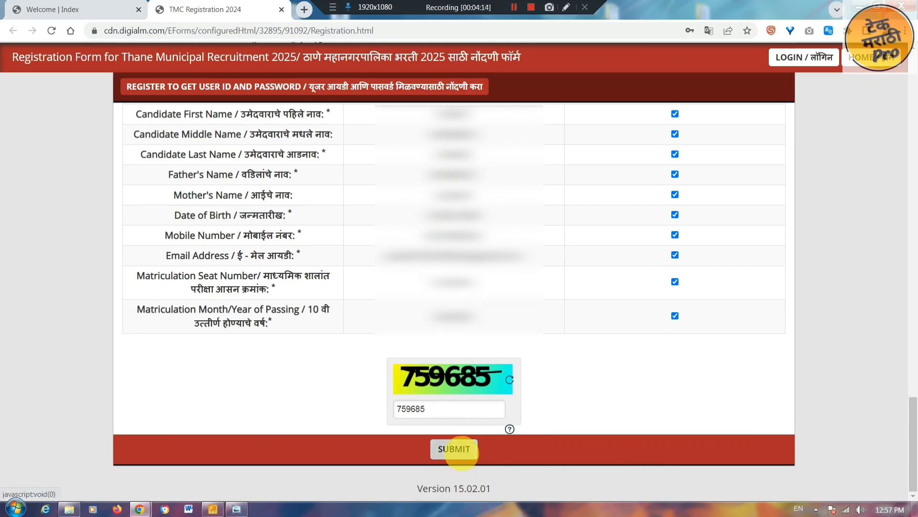
pyautogui.click(454, 449)
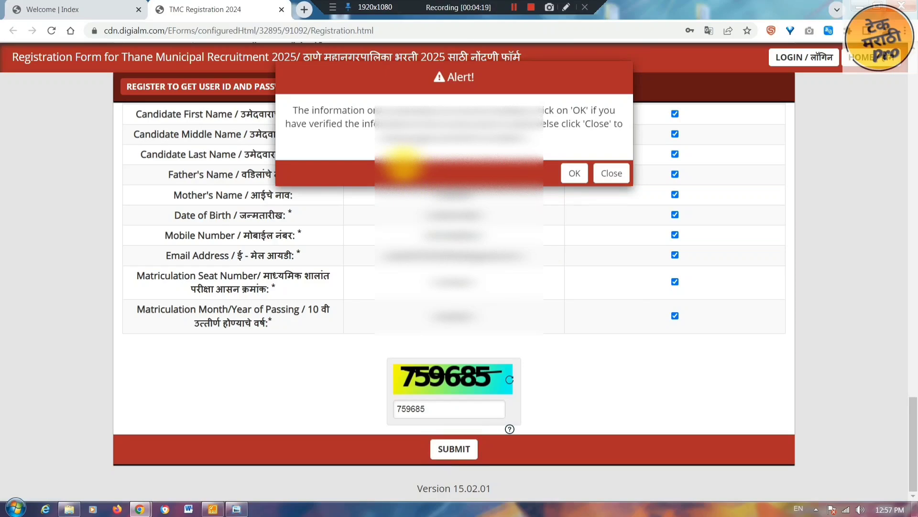
pyautogui.moveTo(298, 110); pyautogui.dragTo(575, 173)
pyautogui.click(574, 173)
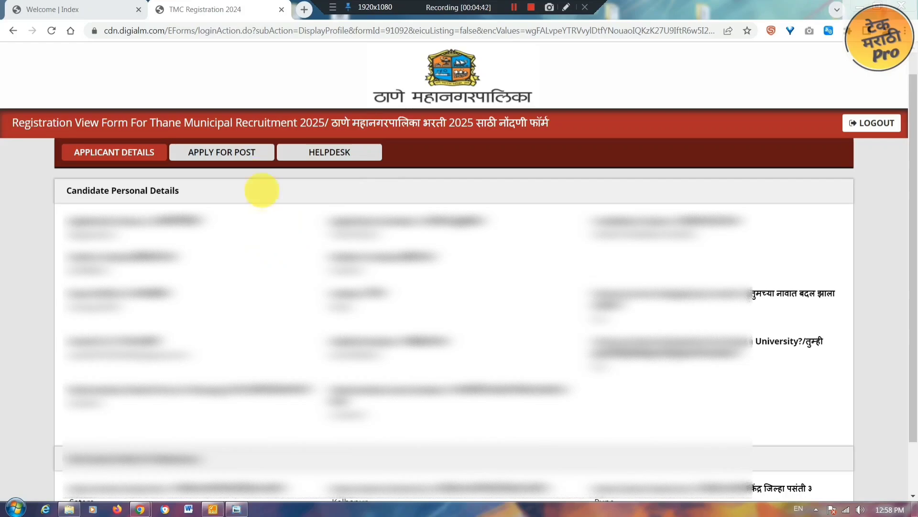
# - Start a new post application and select Multipurpose Worker as the post
pyautogui.click(250, 157)
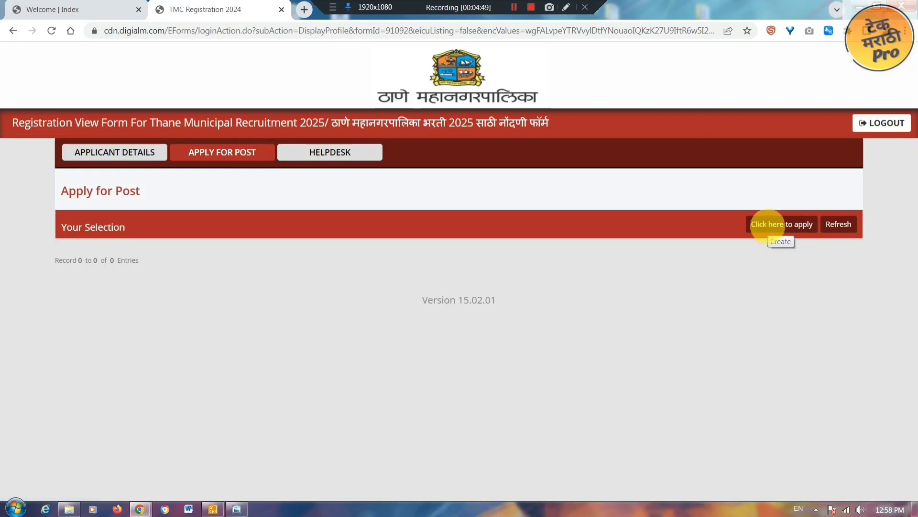
pyautogui.click(768, 225)
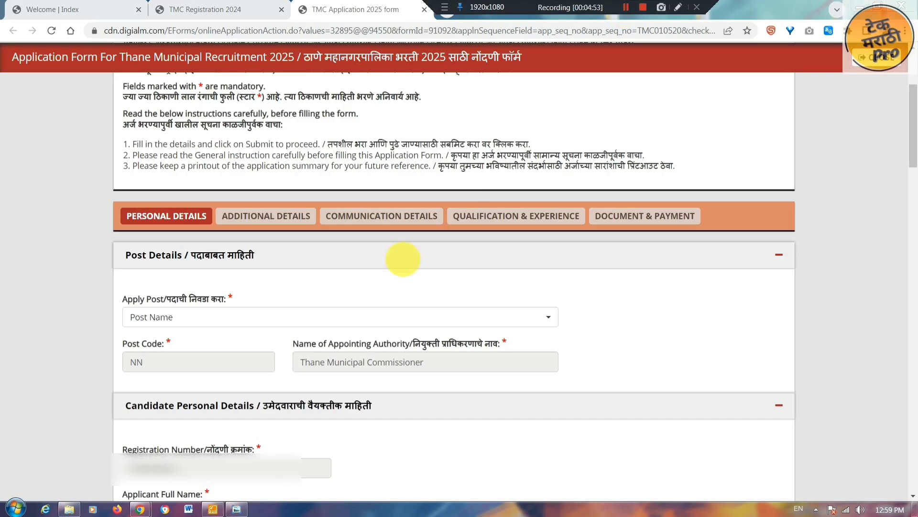
pyautogui.click(543, 316)
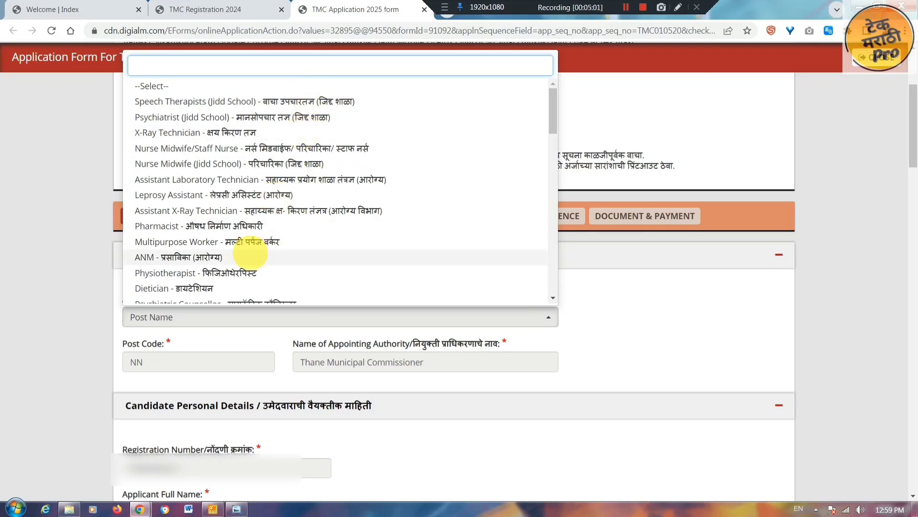
pyautogui.click(249, 241)
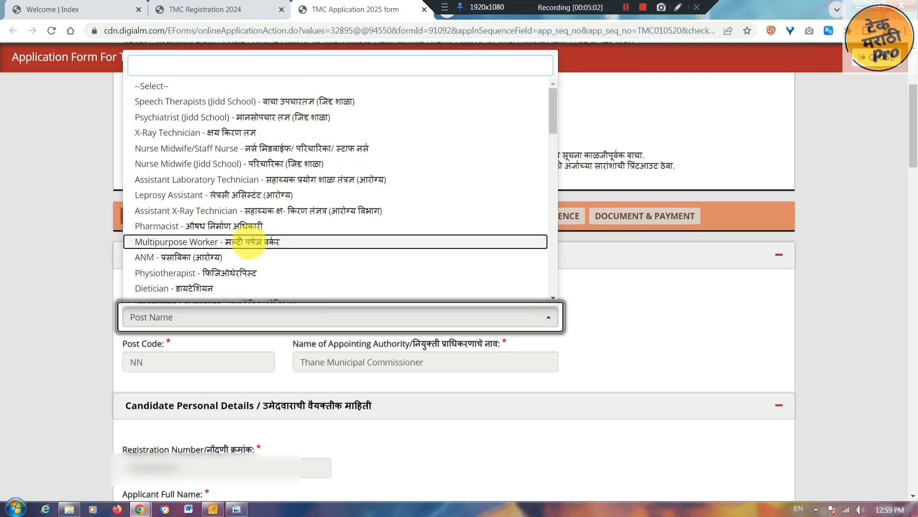
pyautogui.click(249, 242)
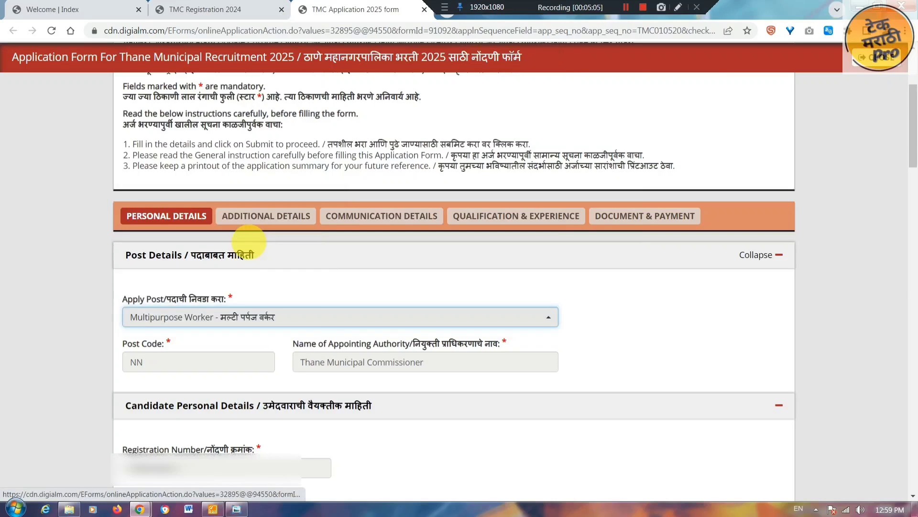
pyautogui.scroll(-10, 246, 138)
pyautogui.click(245, 135)
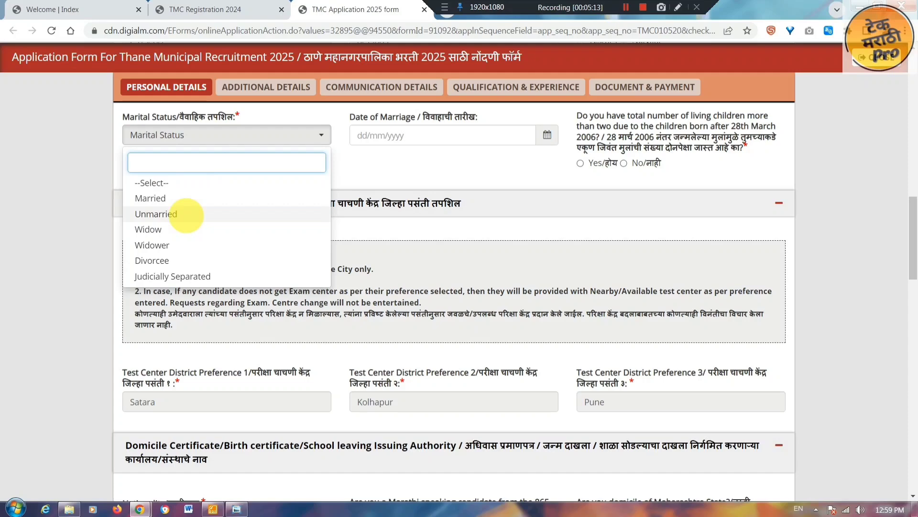
# - Set marital status Unmarried, nationality Indian, and answer No to the border-villages Marathi question
pyautogui.click(186, 214)
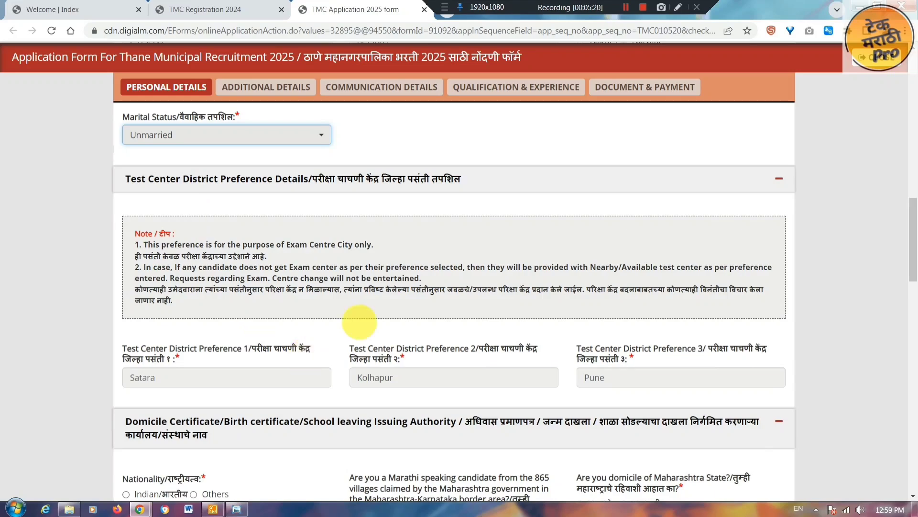
pyautogui.scroll(-6, 216, 196)
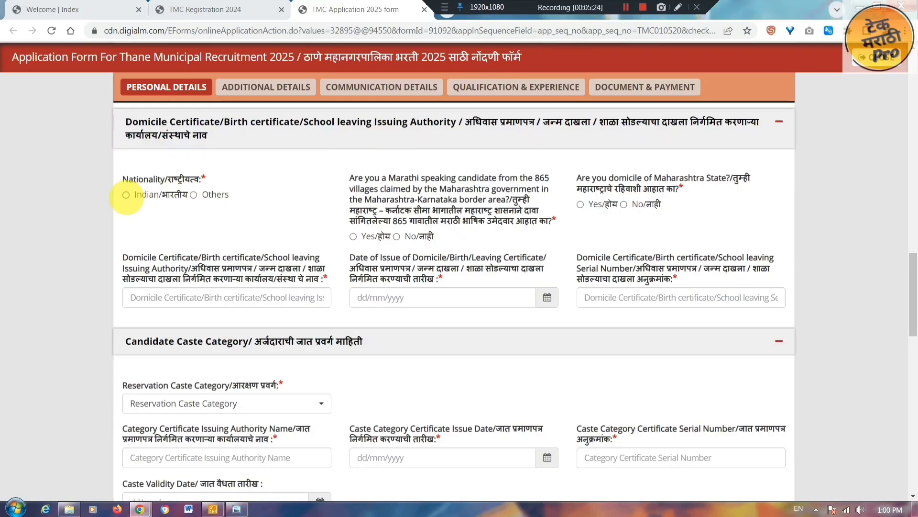
pyautogui.click(126, 195)
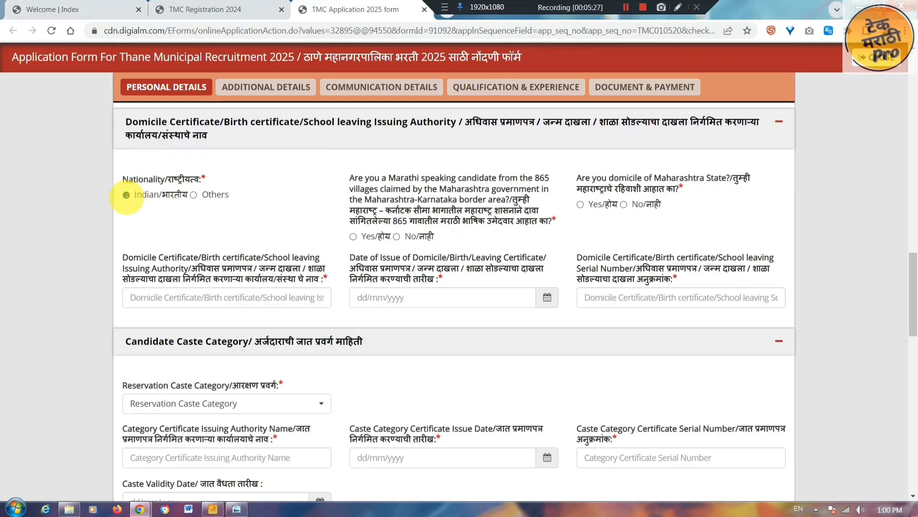
pyautogui.moveTo(512, 199); pyautogui.dragTo(550, 220)
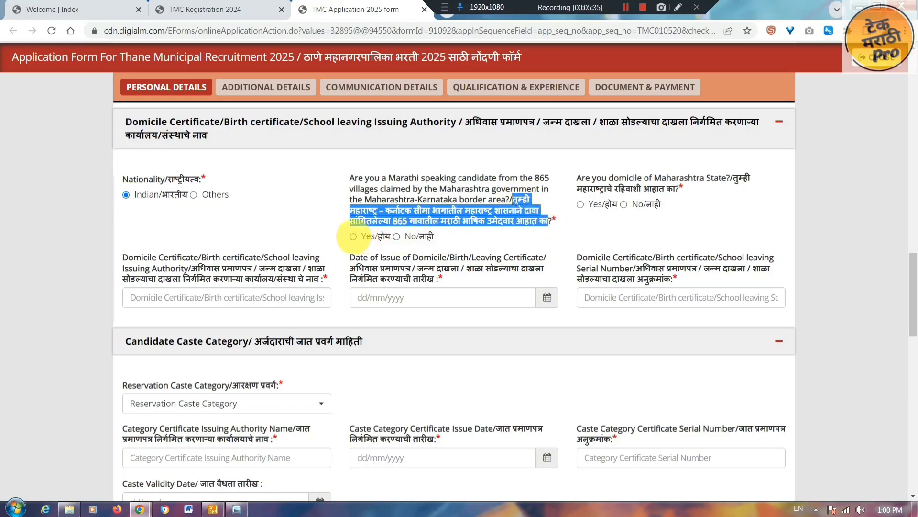
pyautogui.click(353, 236)
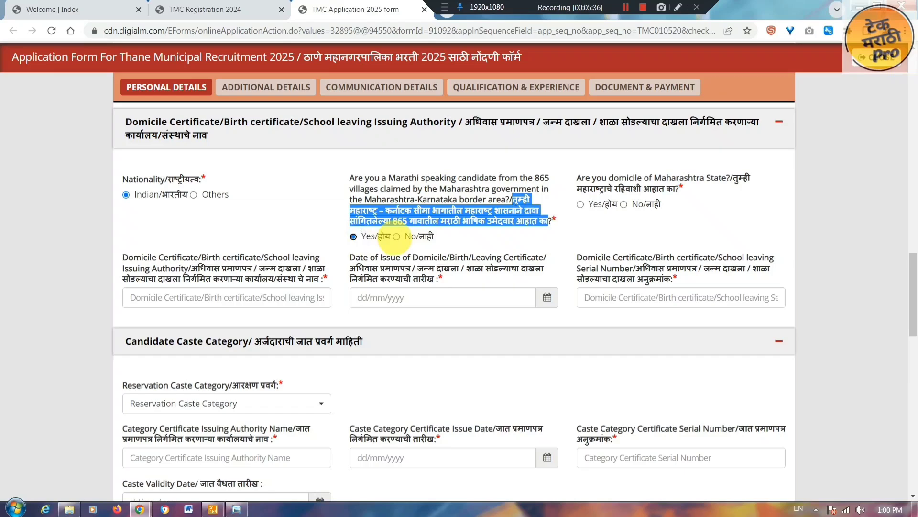
pyautogui.click(397, 236)
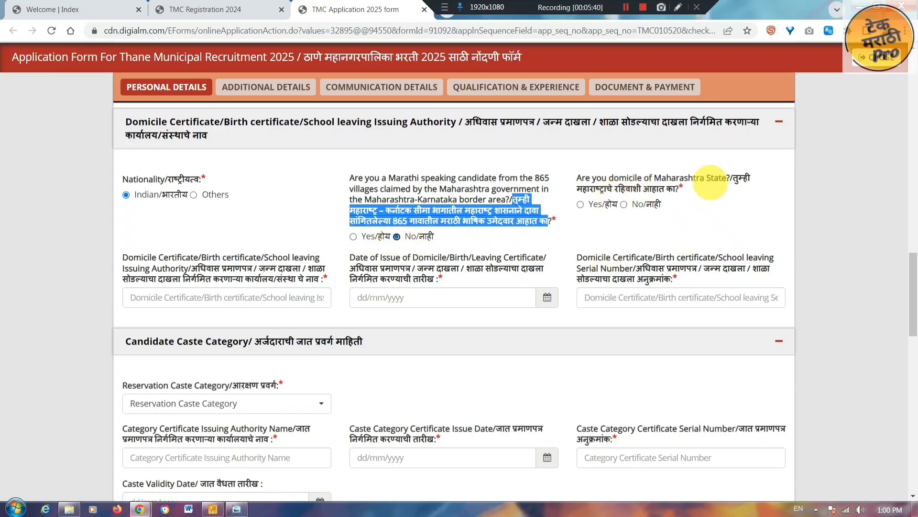
# - Answer Yes to Maharashtra domicile and review the domicile certificate authority, date and serial fields
pyautogui.moveTo(727, 177); pyautogui.dragTo(756, 186)
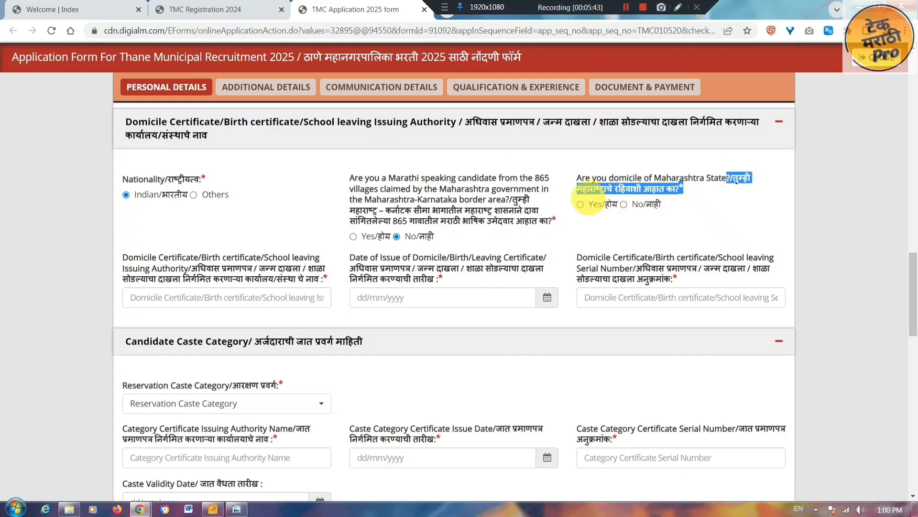
pyautogui.click(580, 204)
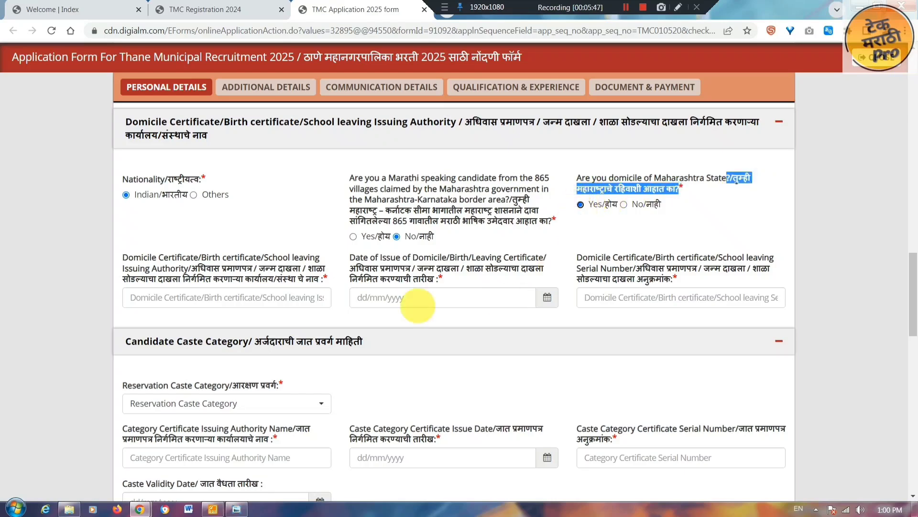
pyautogui.click(224, 262)
pyautogui.moveTo(126, 257); pyautogui.dragTo(317, 276)
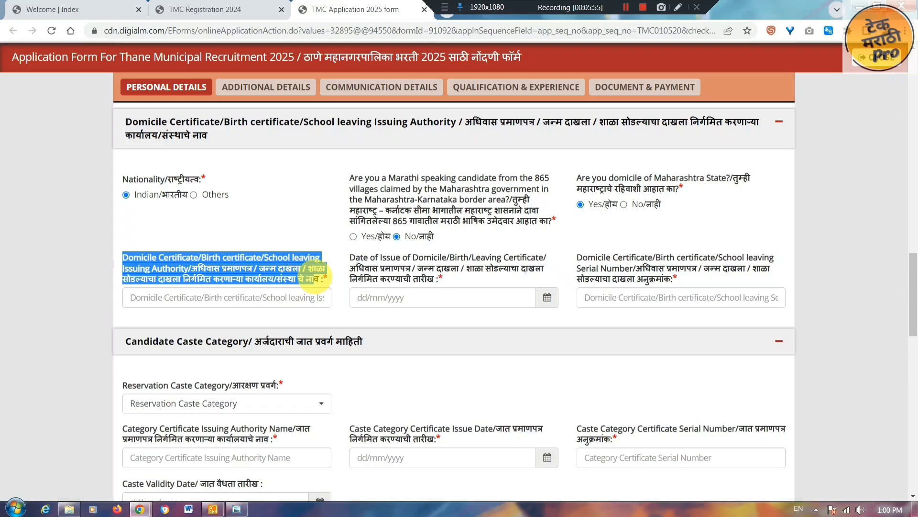
pyautogui.moveTo(314, 277); pyautogui.dragTo(324, 277)
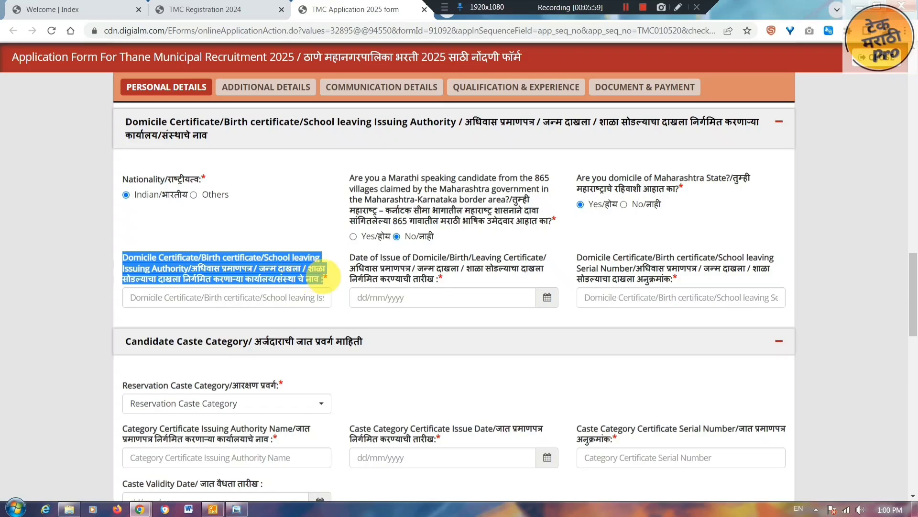
pyautogui.click(302, 297)
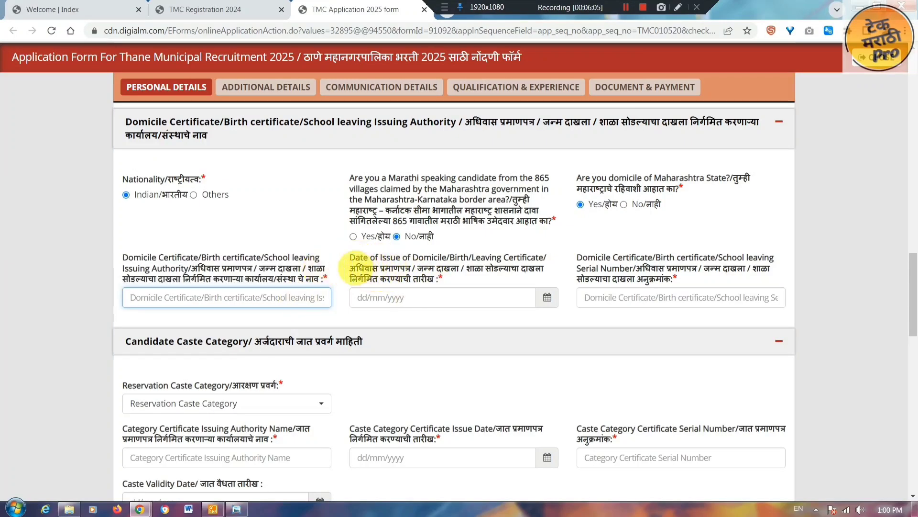
pyautogui.moveTo(351, 268); pyautogui.dragTo(502, 277)
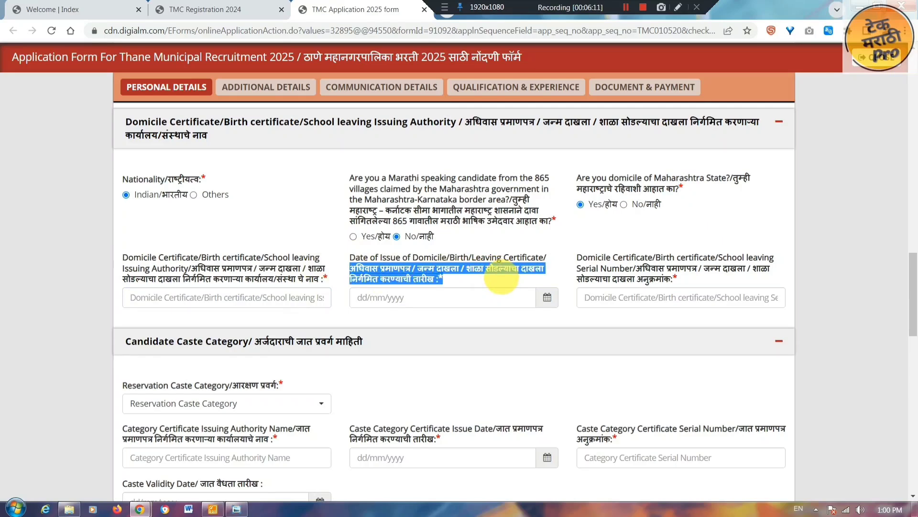
pyautogui.click(592, 261)
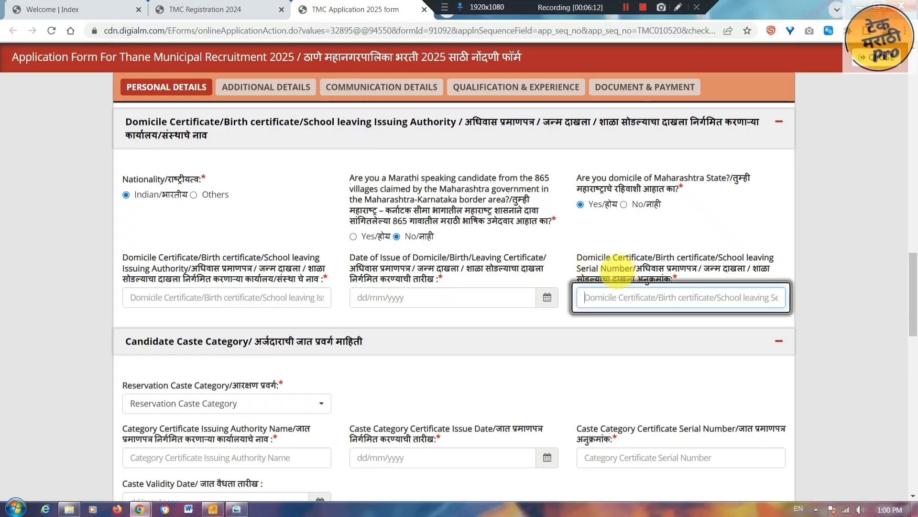
pyautogui.moveTo(582, 258); pyautogui.dragTo(676, 298)
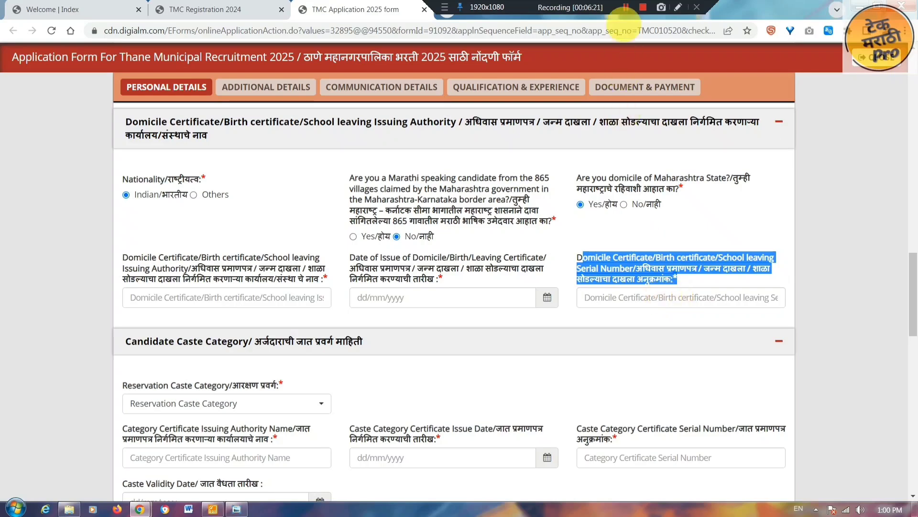
pyautogui.click(626, 7)
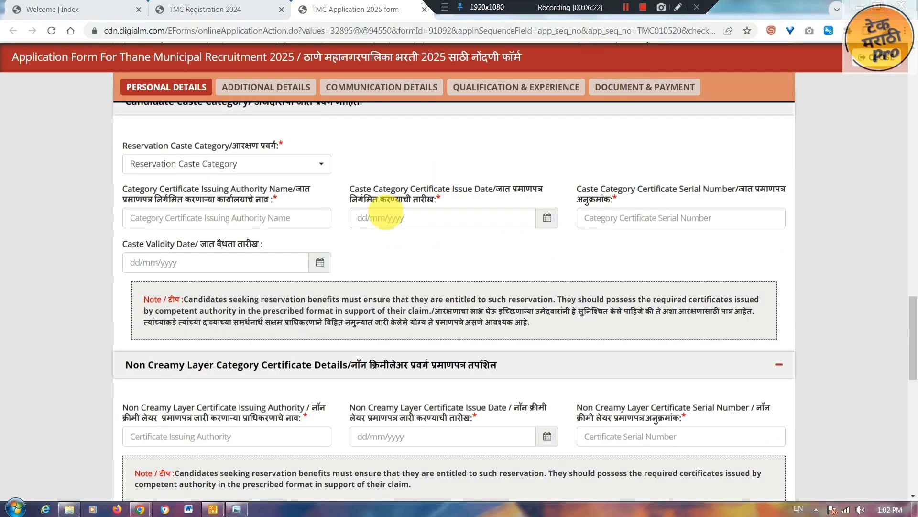
# - Select Schedule Cast (SC) as the reservation caste category and focus the certificate authority field
pyautogui.click(297, 162)
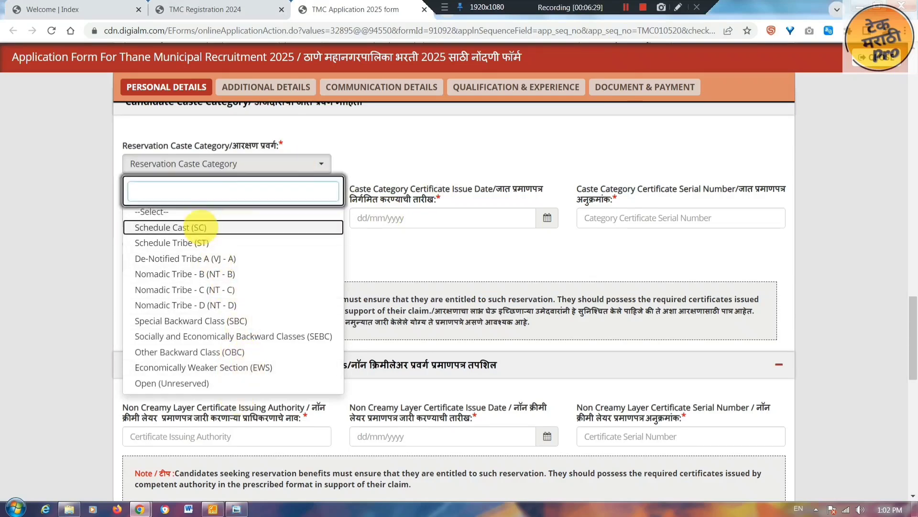
pyautogui.click(200, 226)
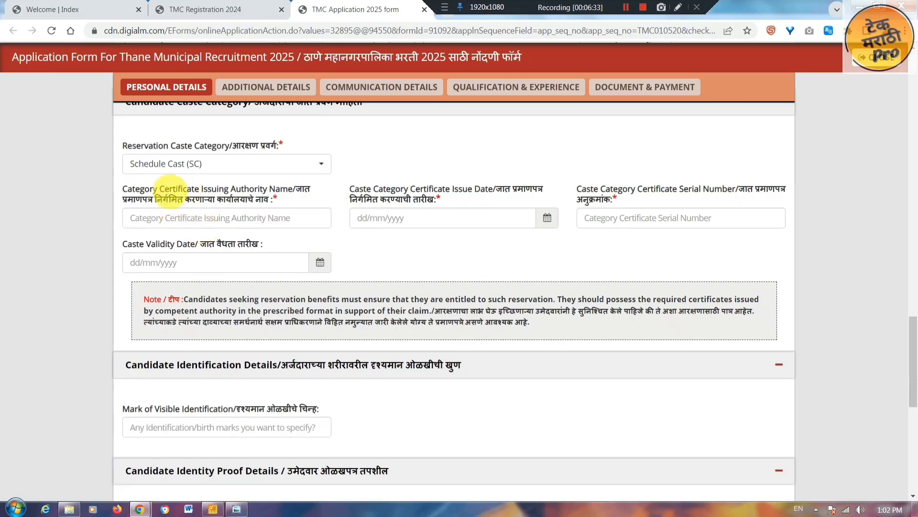
pyautogui.moveTo(123, 189); pyautogui.dragTo(303, 187)
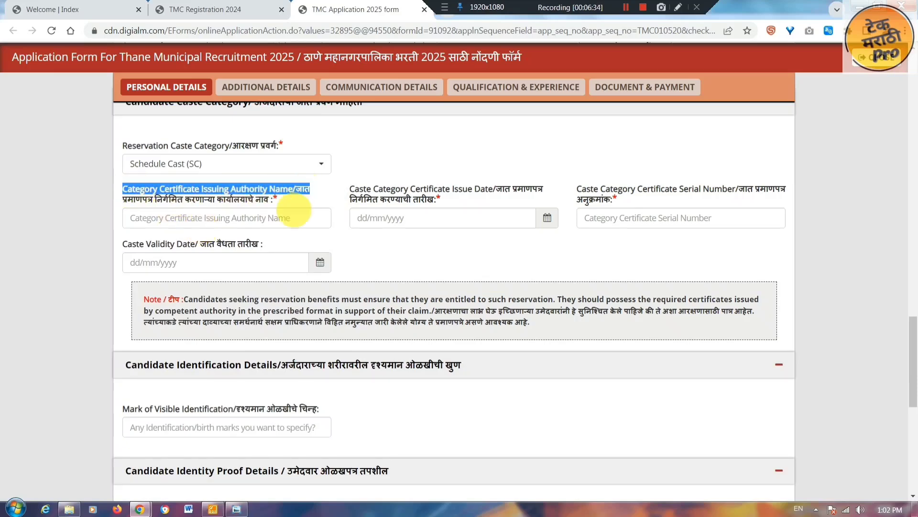
pyautogui.click(287, 216)
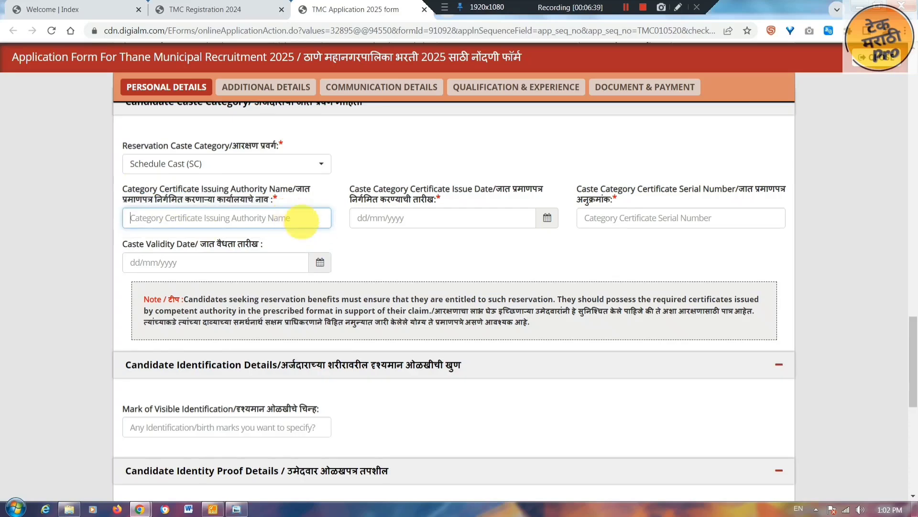
# - Review the caste certificate issue date, serial number and validity date fields
pyautogui.moveTo(351, 189); pyautogui.dragTo(490, 222)
pyautogui.click(491, 222)
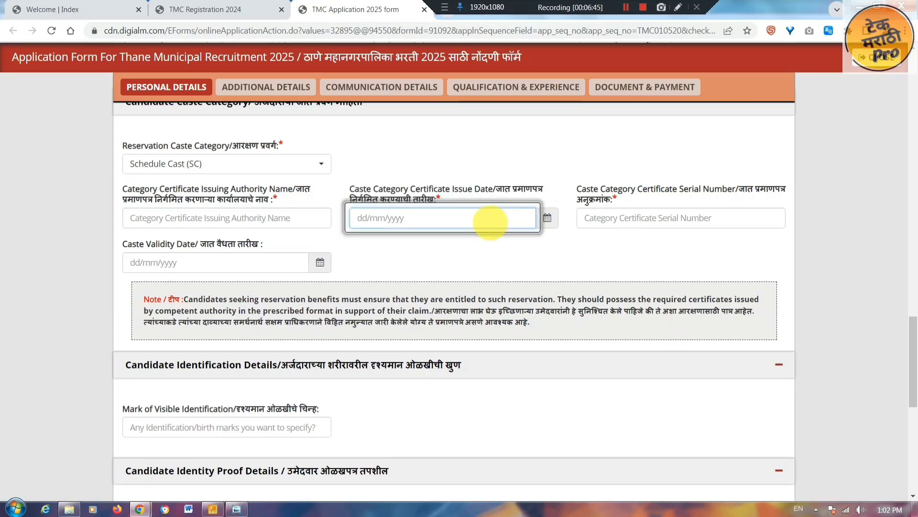
pyautogui.moveTo(579, 188); pyautogui.dragTo(739, 188)
pyautogui.click(685, 218)
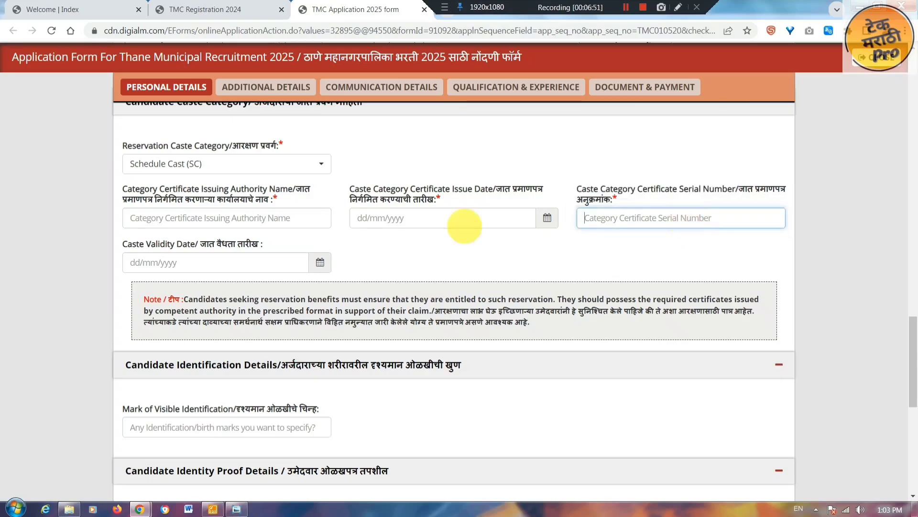
pyautogui.moveTo(124, 243); pyautogui.dragTo(261, 244)
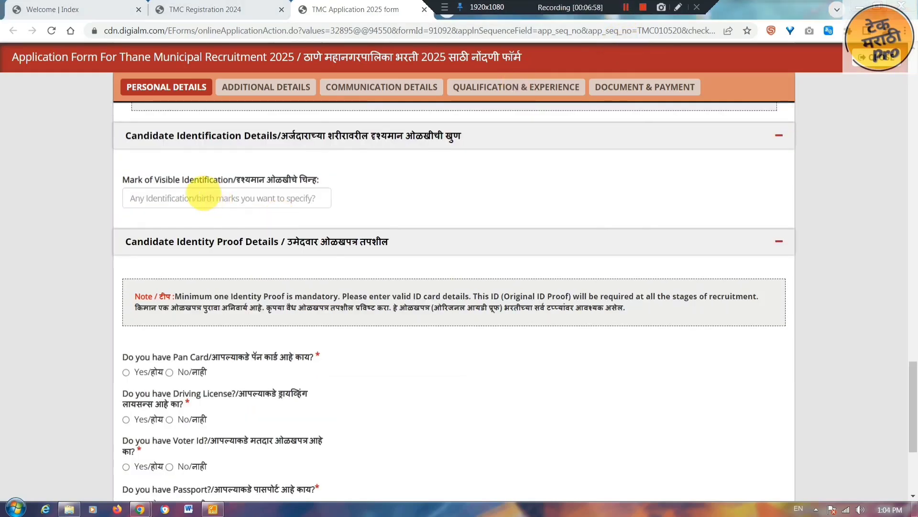
# - Answer Yes to the PAN card question in the identity-proof section
pyautogui.moveTo(130, 179); pyautogui.dragTo(262, 179)
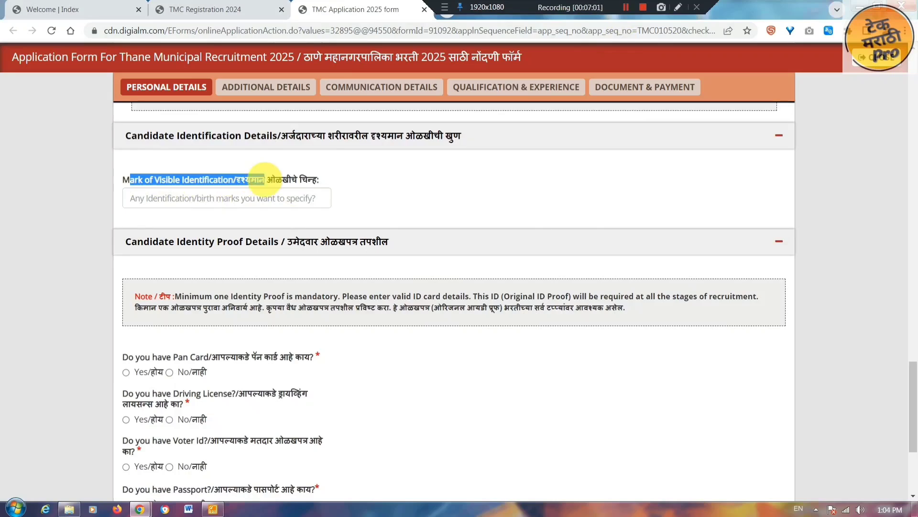
pyautogui.click(268, 198)
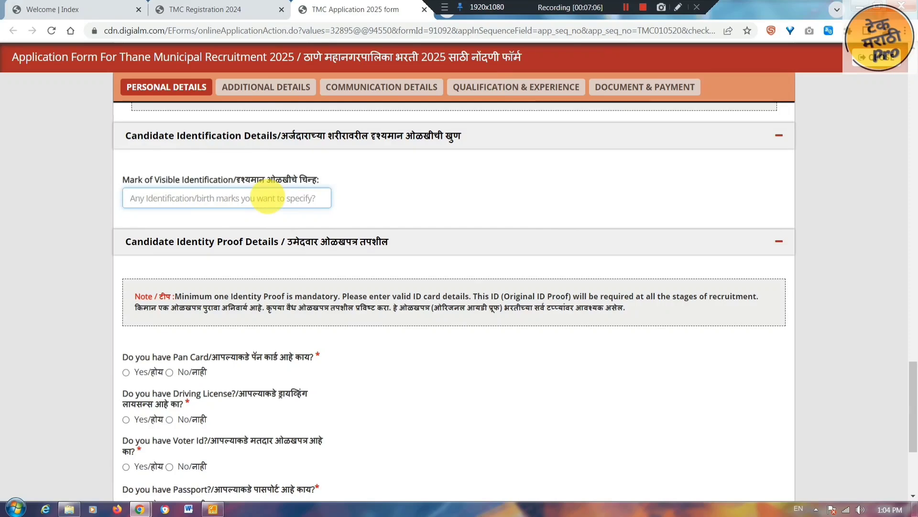
pyautogui.scroll(-4, 211, 171)
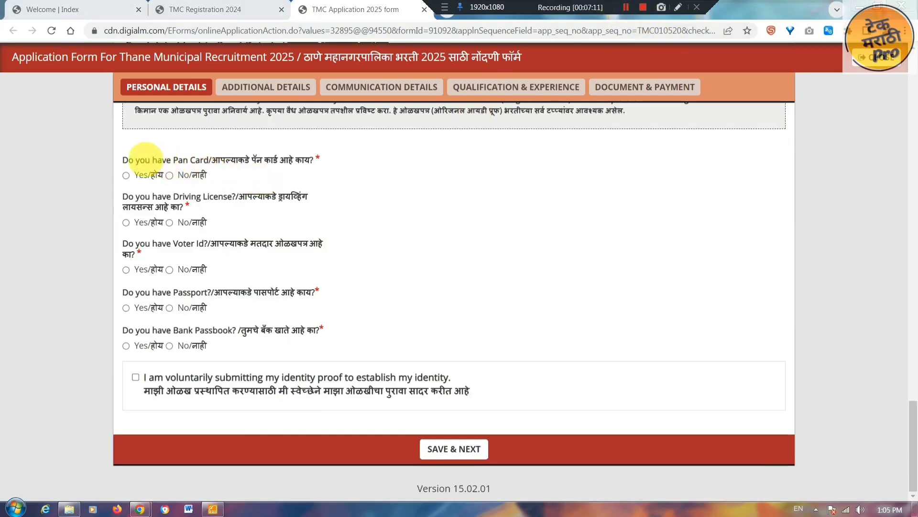
pyautogui.moveTo(129, 160); pyautogui.dragTo(309, 163)
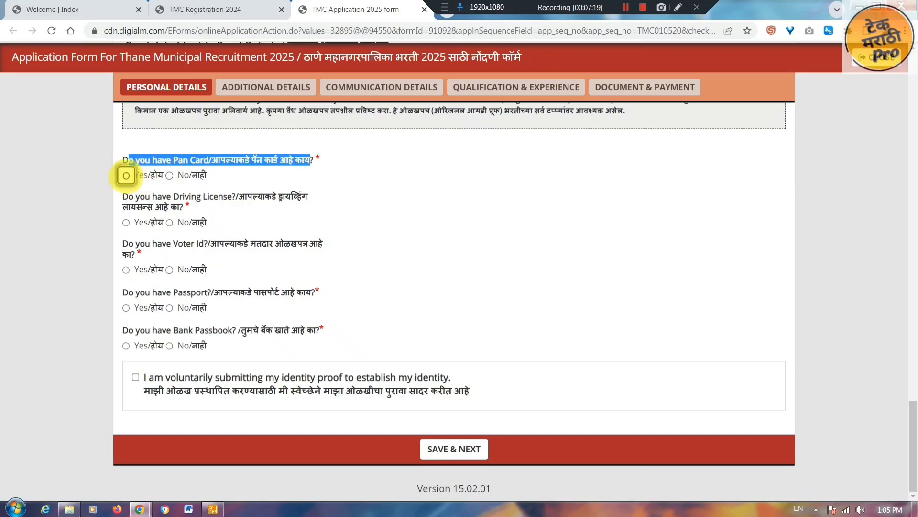
pyautogui.click(126, 175)
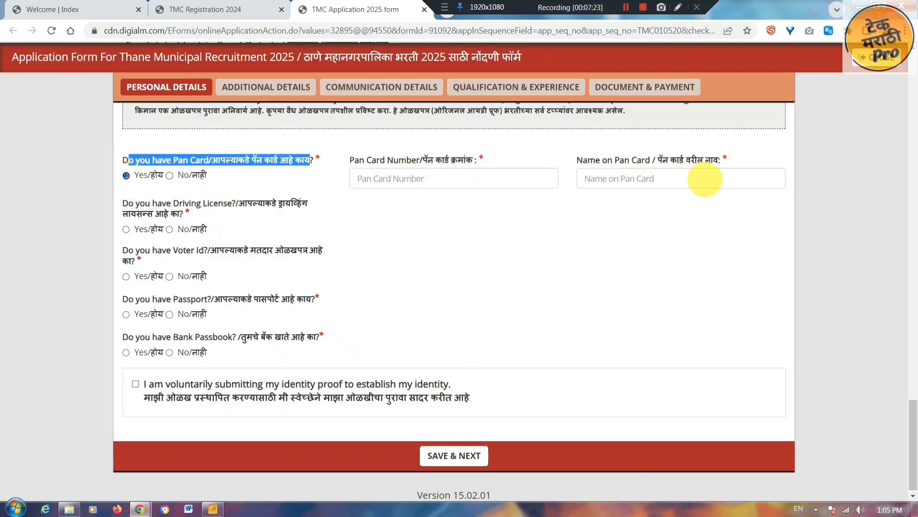
# - Answer No to the Driving License, Voter ID, Passport and Bank Passbook questions
pyautogui.moveTo(203, 203); pyautogui.dragTo(300, 203)
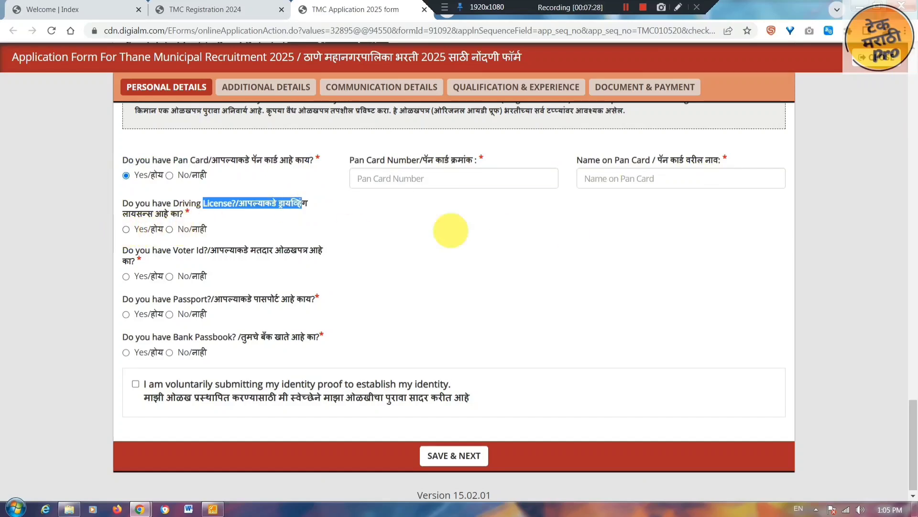
pyautogui.moveTo(178, 250); pyautogui.dragTo(261, 249)
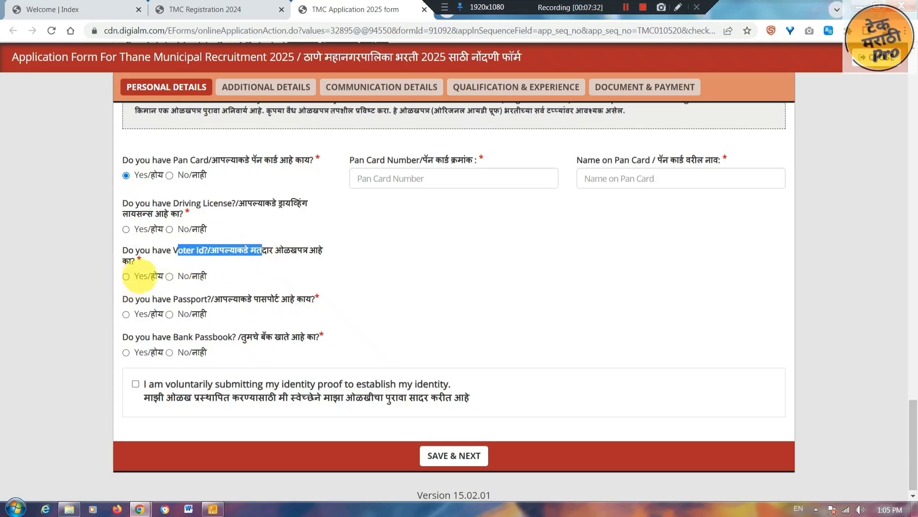
pyautogui.click(170, 229)
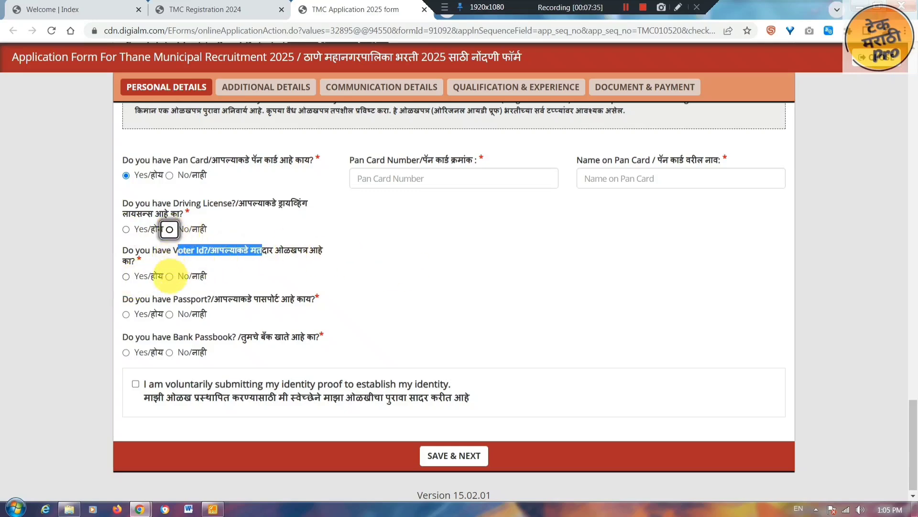
pyautogui.click(170, 277)
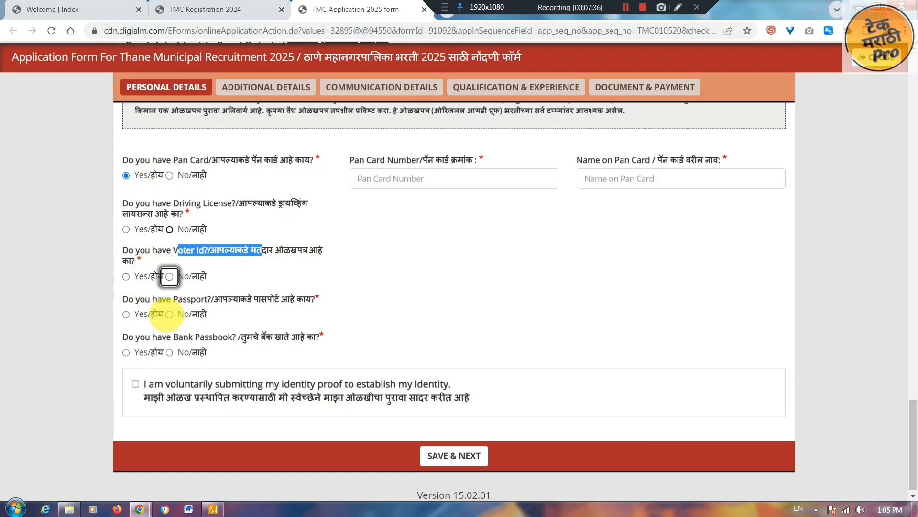
pyautogui.click(170, 314)
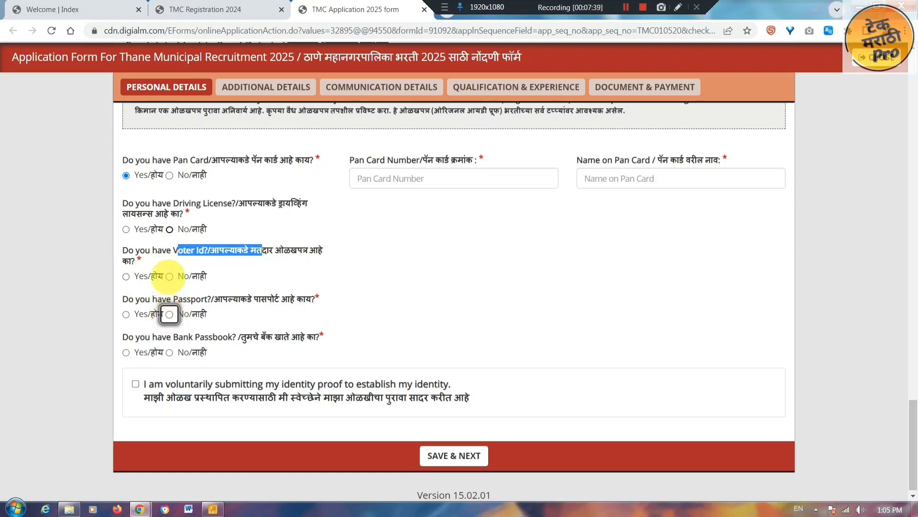
pyautogui.click(169, 277)
pyautogui.click(169, 352)
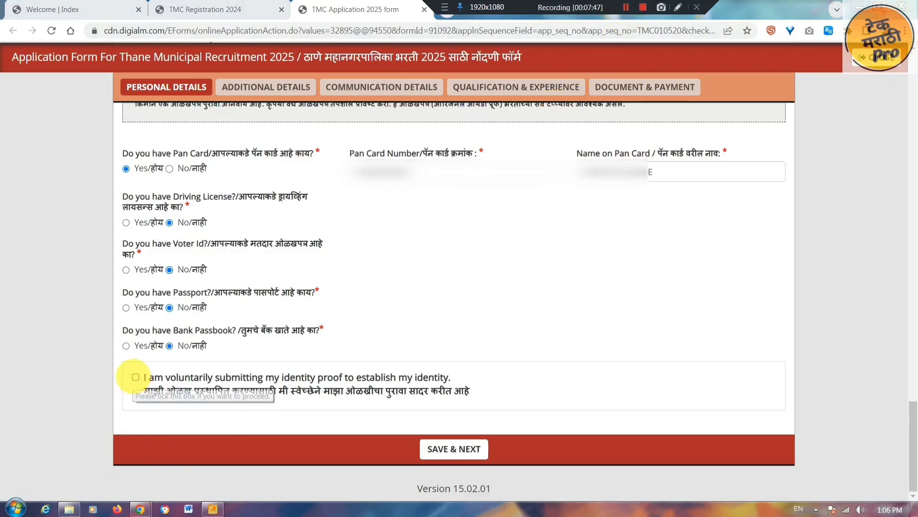
# - Accept the voluntary identity-proof declaration and save Personal Details, acknowledging the saved alert
pyautogui.click(135, 376)
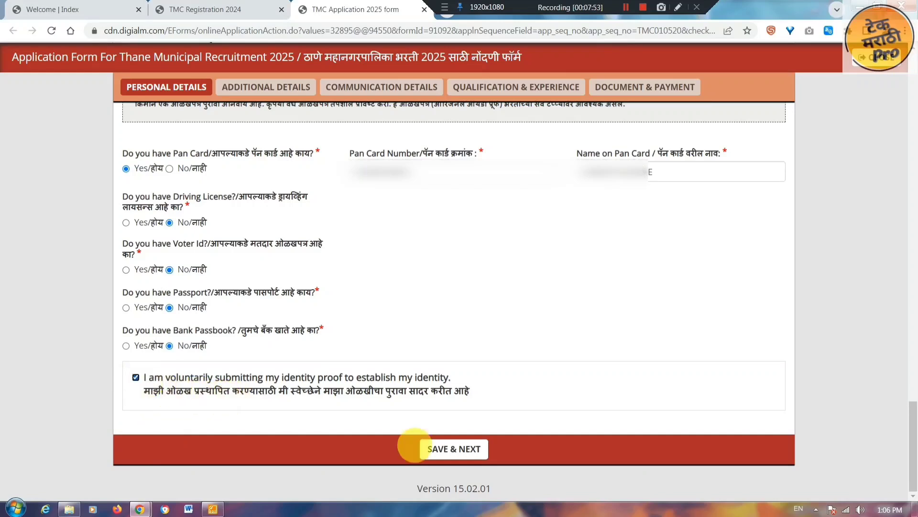
pyautogui.click(475, 449)
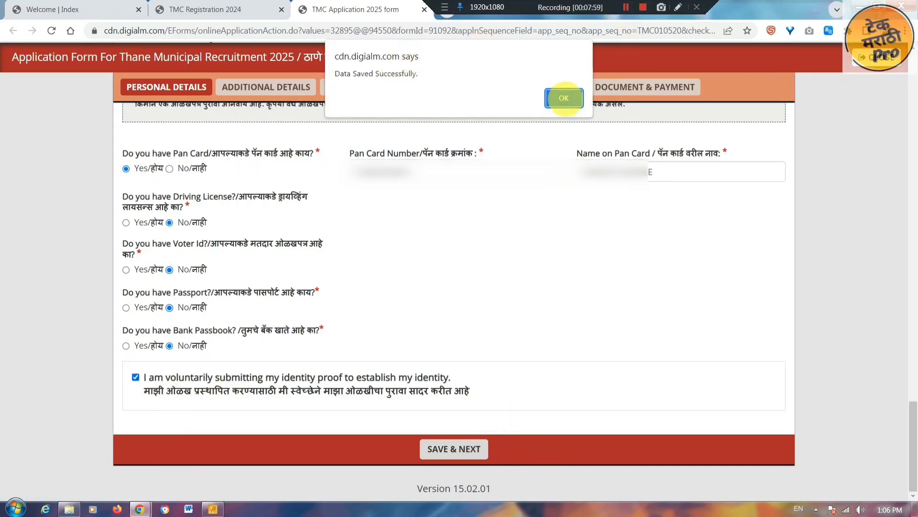
pyautogui.click(564, 98)
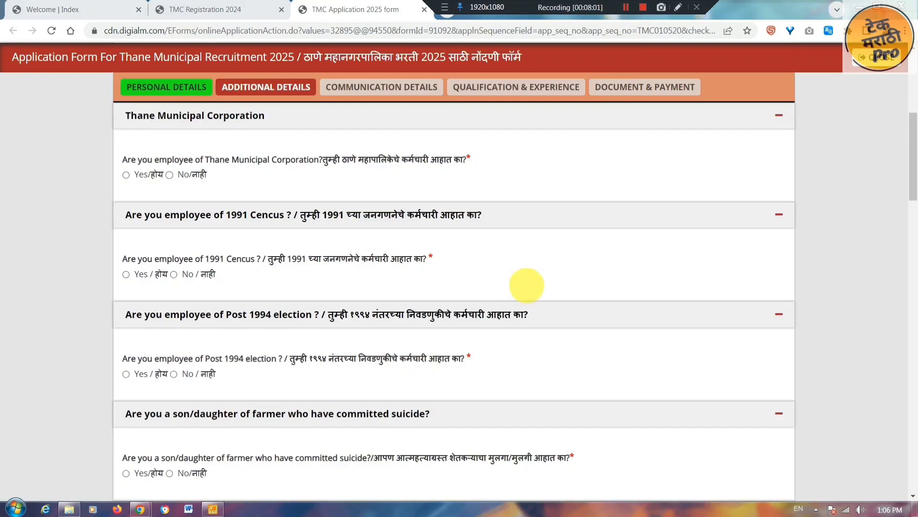
# - Answer No to the TMC employee and 1991 Census questions
pyautogui.scroll(2, 846, 246)
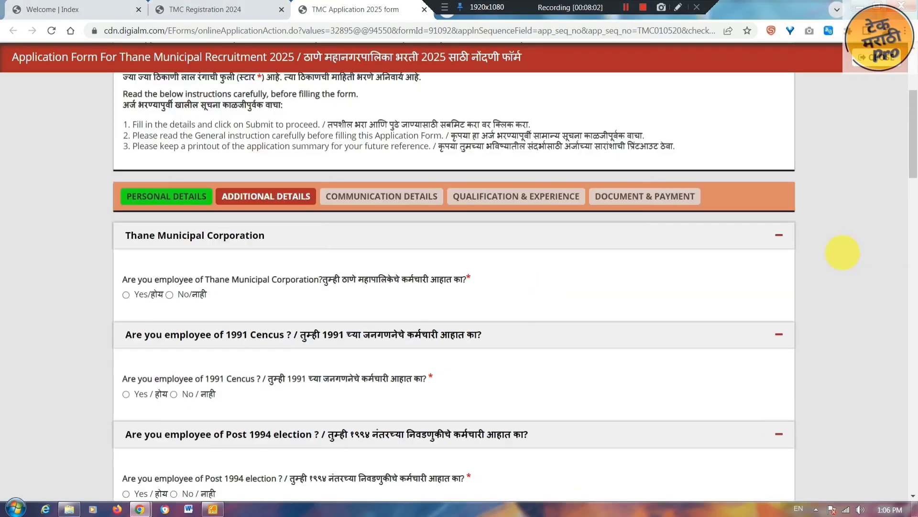
pyautogui.moveTo(341, 279); pyautogui.dragTo(462, 280)
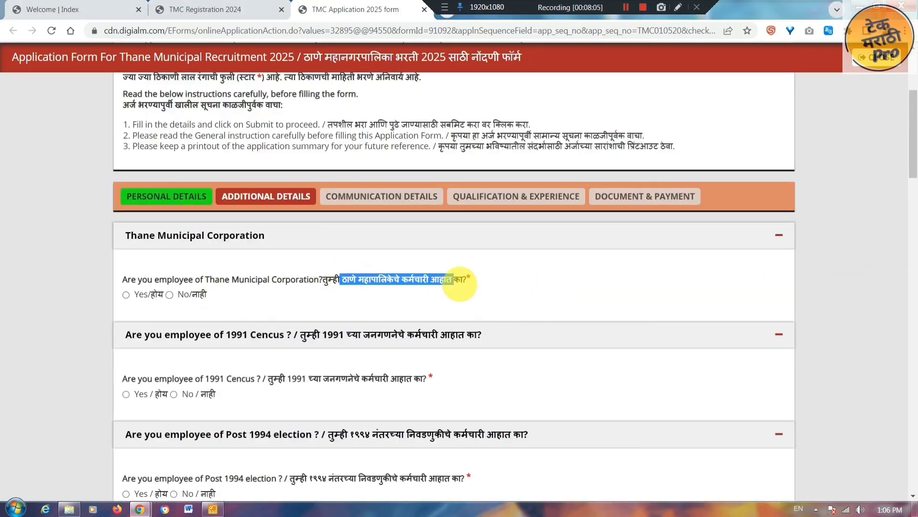
pyautogui.click(170, 294)
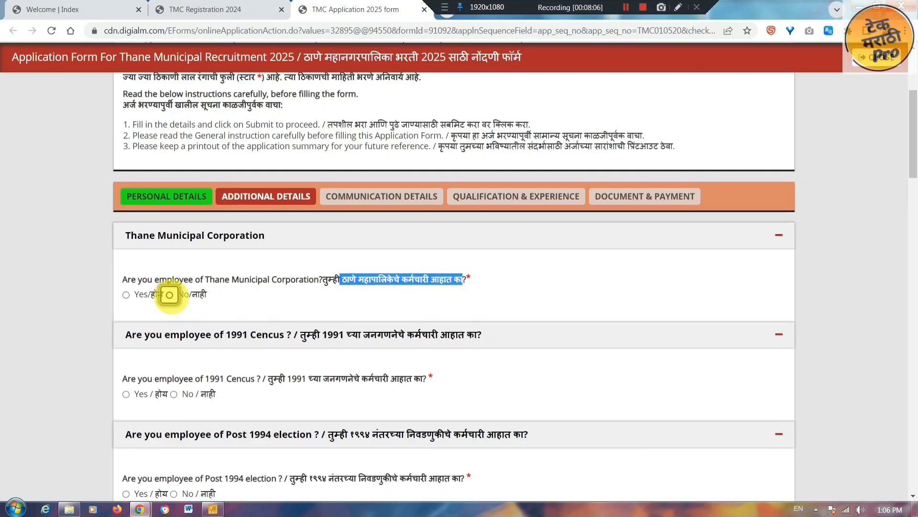
pyautogui.moveTo(274, 378); pyautogui.dragTo(438, 383)
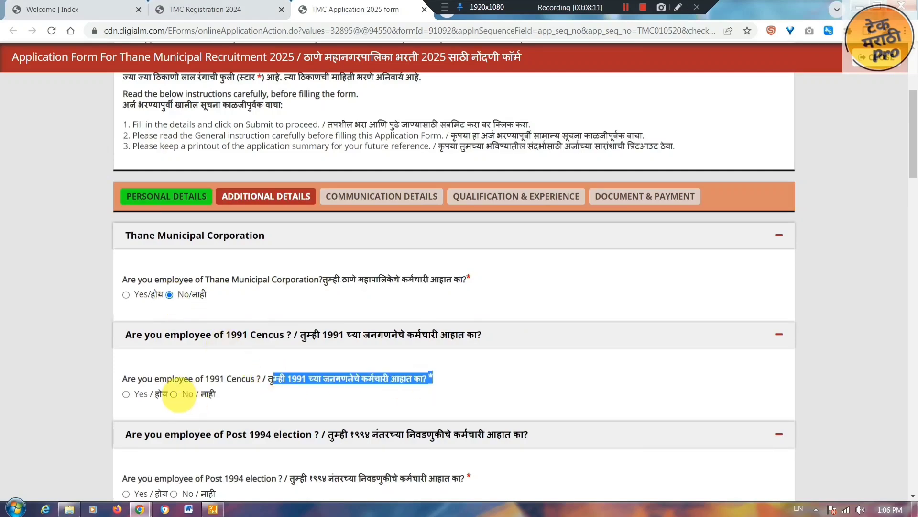
pyautogui.click(173, 394)
# - Answer No to the Post 1994 election, farmer-suicide and government employee questions
pyautogui.scroll(-6, 377, 135)
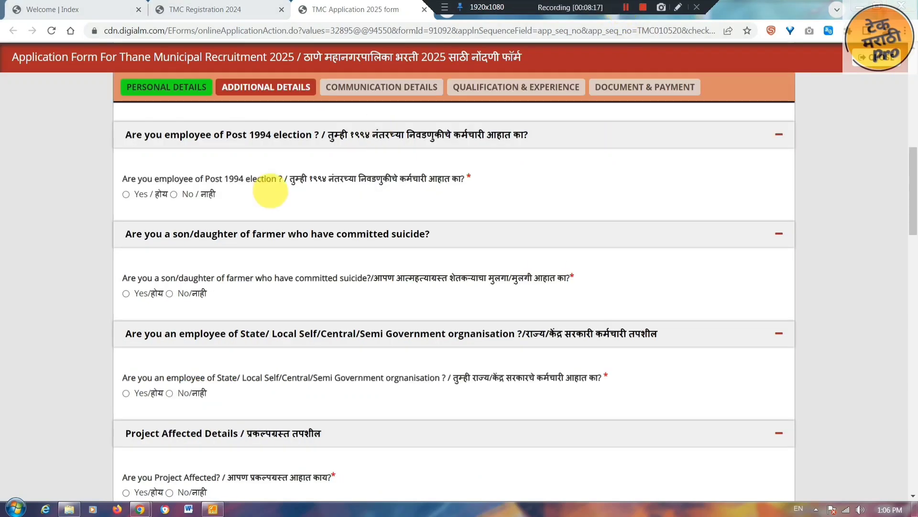
pyautogui.moveTo(290, 180); pyautogui.dragTo(460, 182)
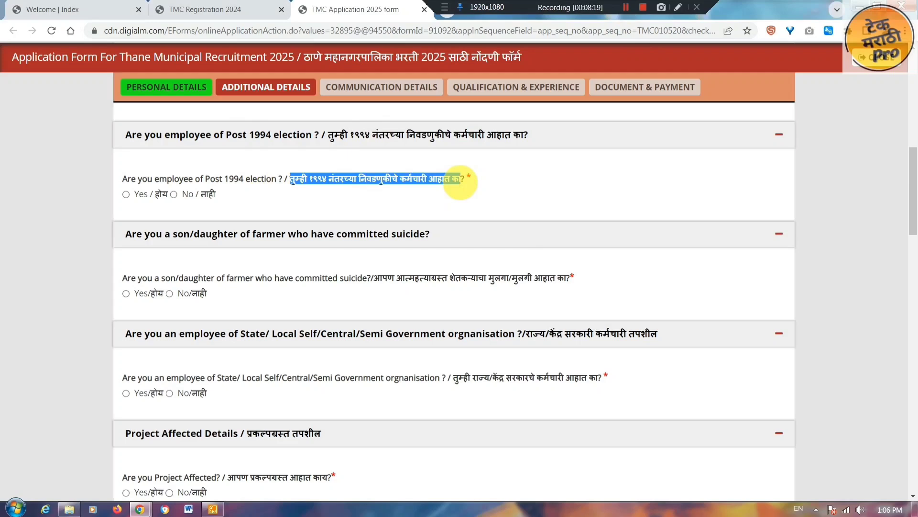
pyautogui.click(173, 195)
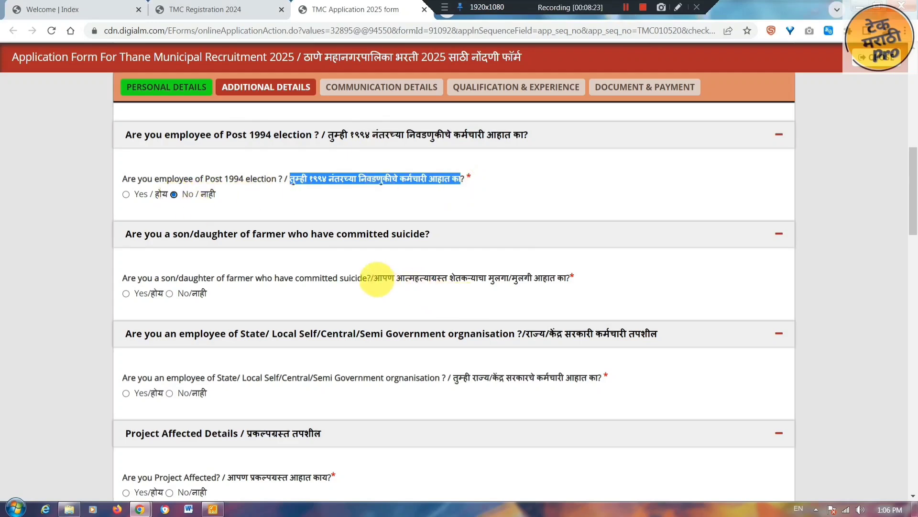
pyautogui.moveTo(374, 278); pyautogui.dragTo(568, 281)
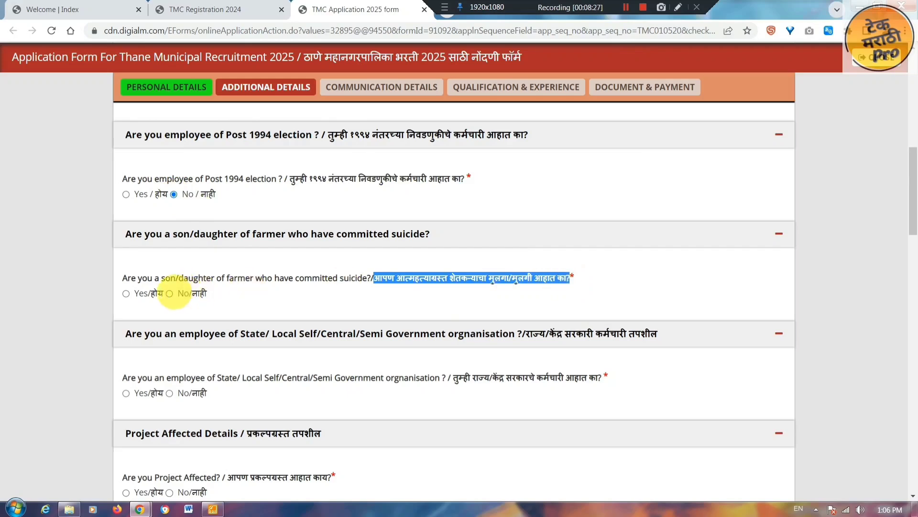
pyautogui.click(170, 293)
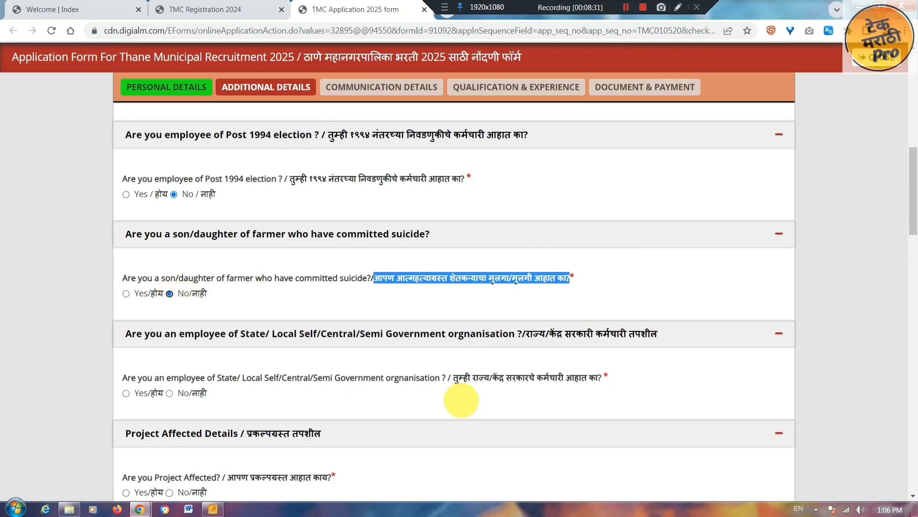
pyautogui.moveTo(453, 378); pyautogui.dragTo(583, 384)
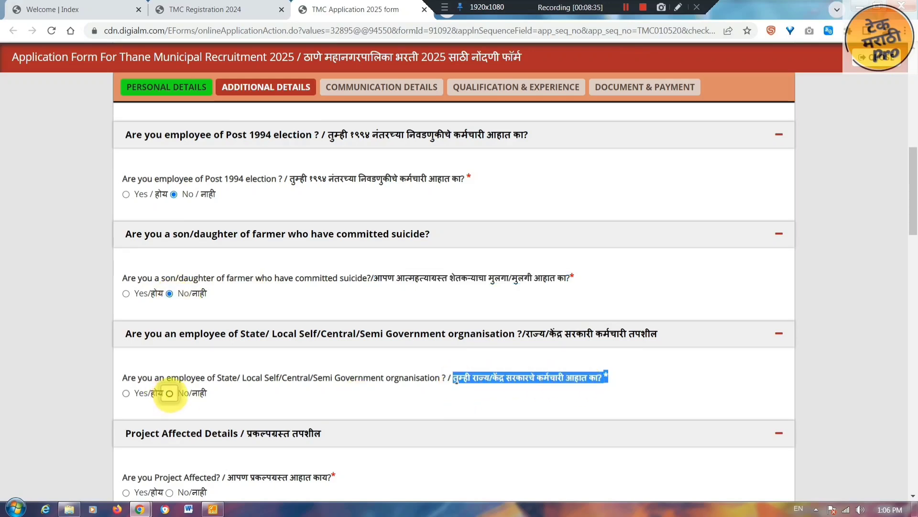
pyautogui.click(169, 393)
pyautogui.moveTo(237, 477); pyautogui.dragTo(322, 477)
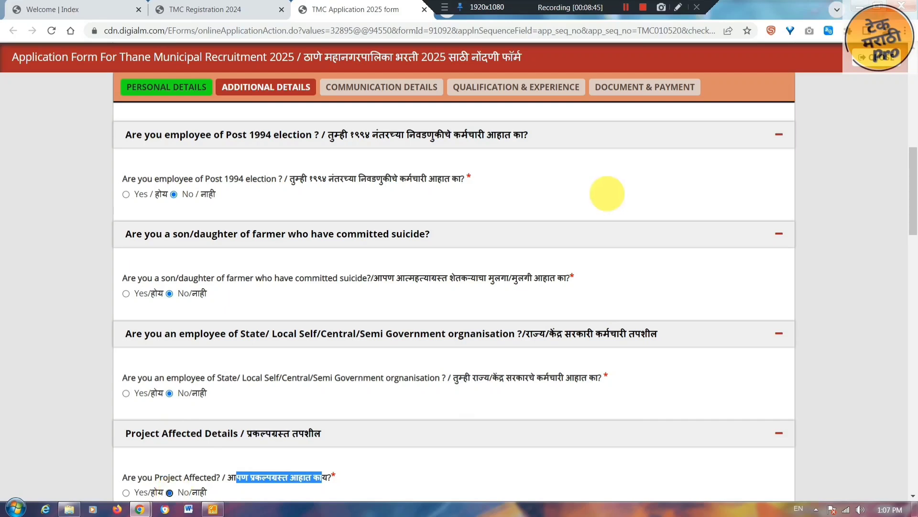
# - Answer No to the Earthquake Affected and Part Time candidate questions
pyautogui.scroll(-9, 531, 55)
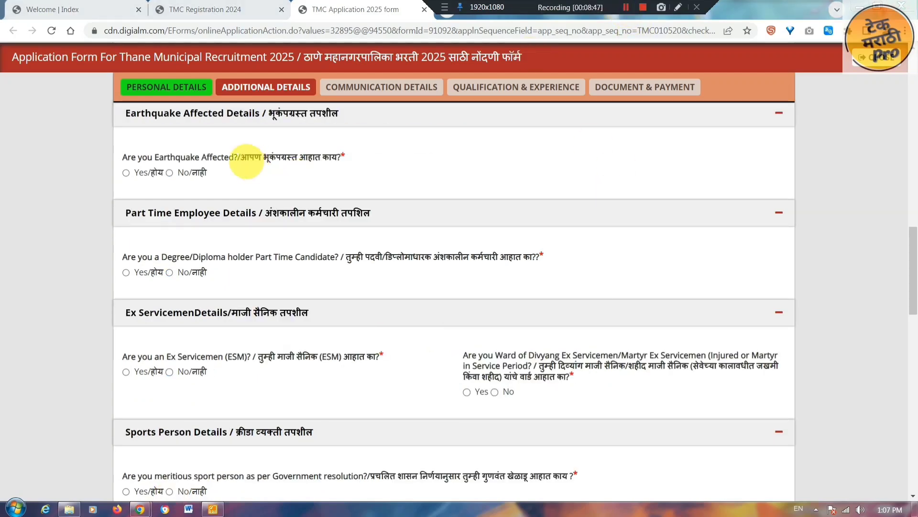
pyautogui.moveTo(240, 157); pyautogui.dragTo(332, 157)
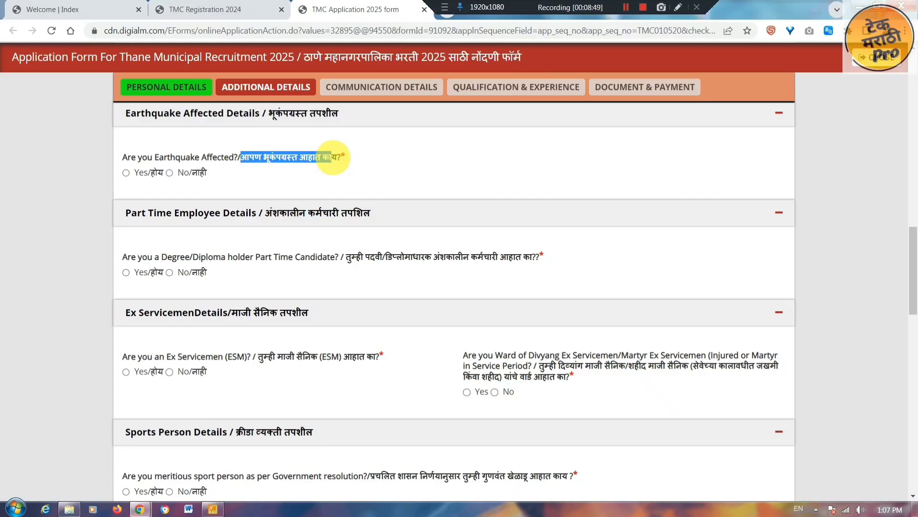
pyautogui.click(335, 165)
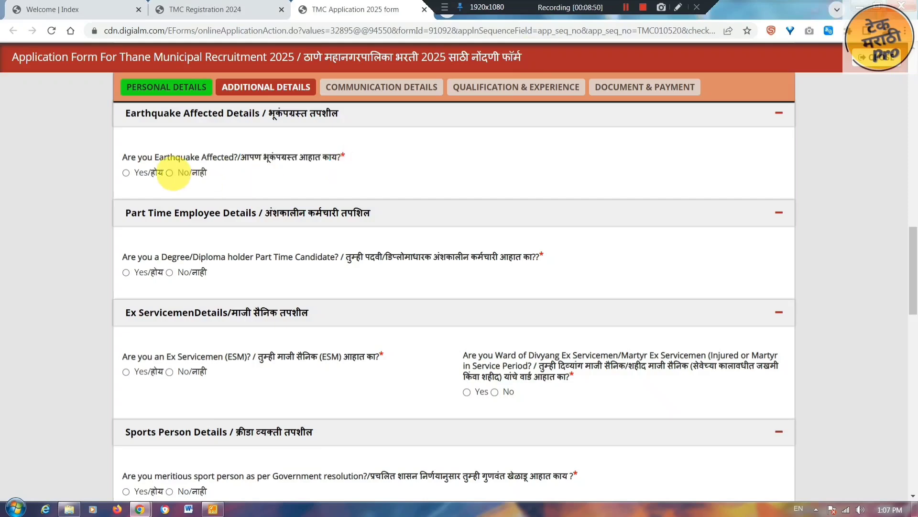
pyautogui.click(170, 173)
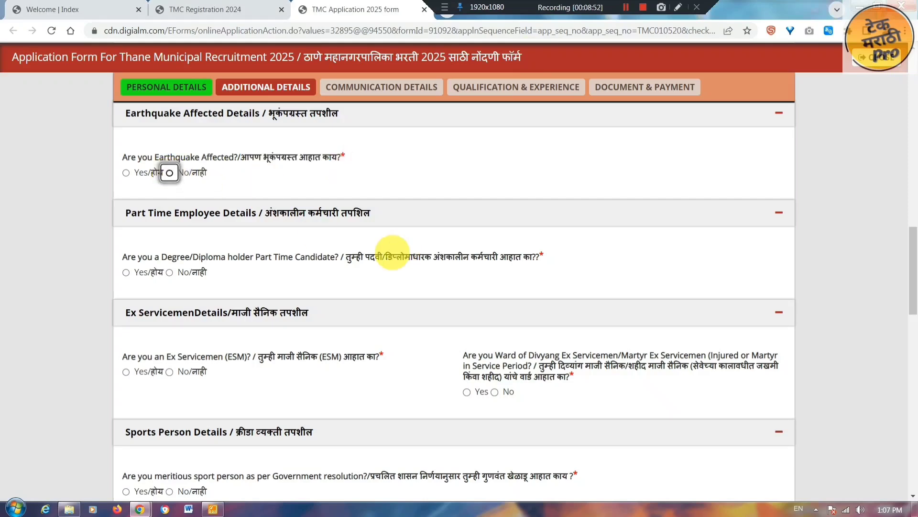
pyautogui.moveTo(354, 258); pyautogui.dragTo(386, 259)
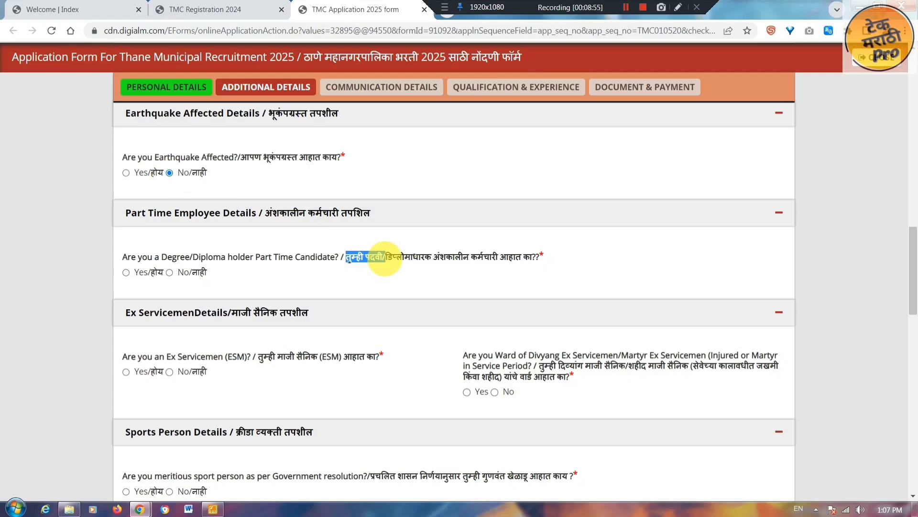
pyautogui.moveTo(385, 258); pyautogui.dragTo(509, 259)
pyautogui.click(169, 273)
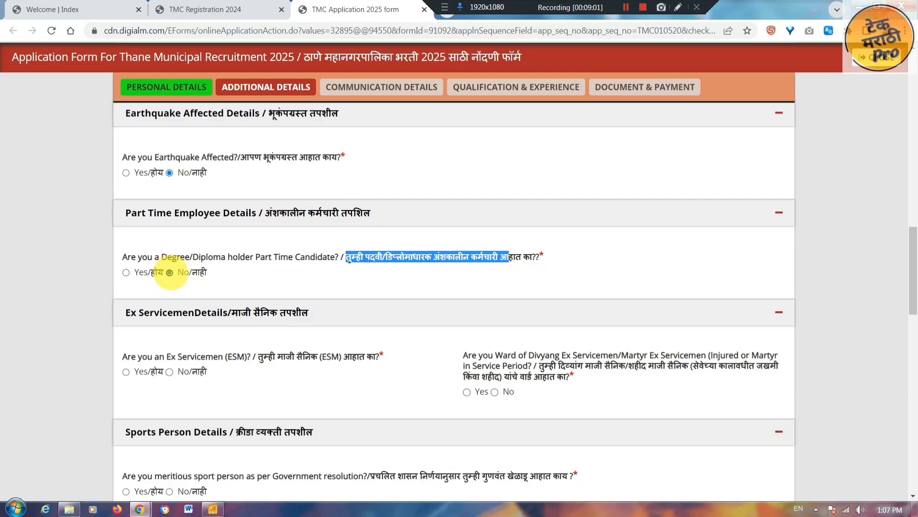
# - Answer No to the Ex Servicemen (ESM) and Ward of Divyang Ex Servicemen questions
pyautogui.click(263, 360)
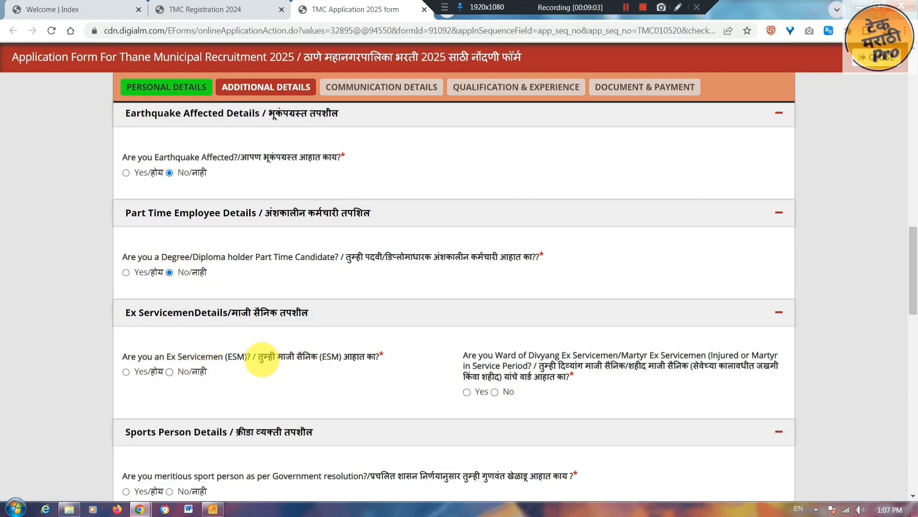
pyautogui.moveTo(263, 357); pyautogui.dragTo(376, 356)
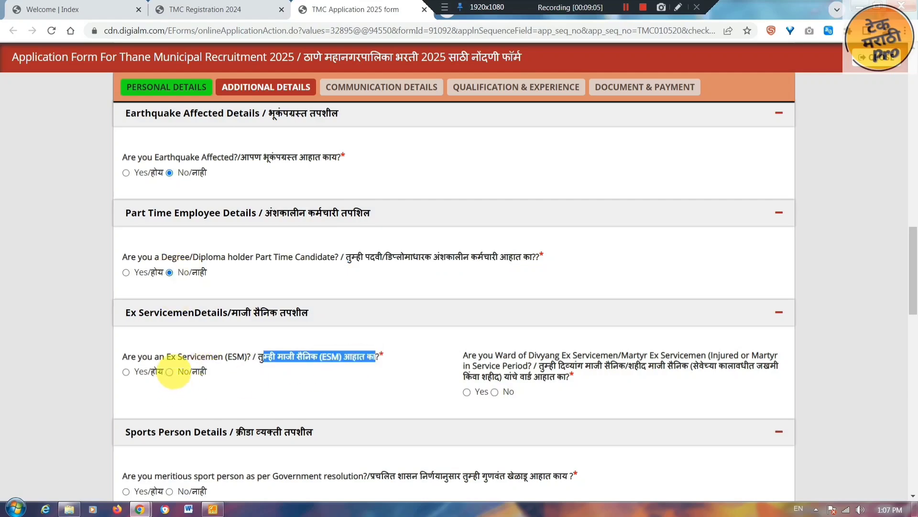
pyautogui.click(169, 372)
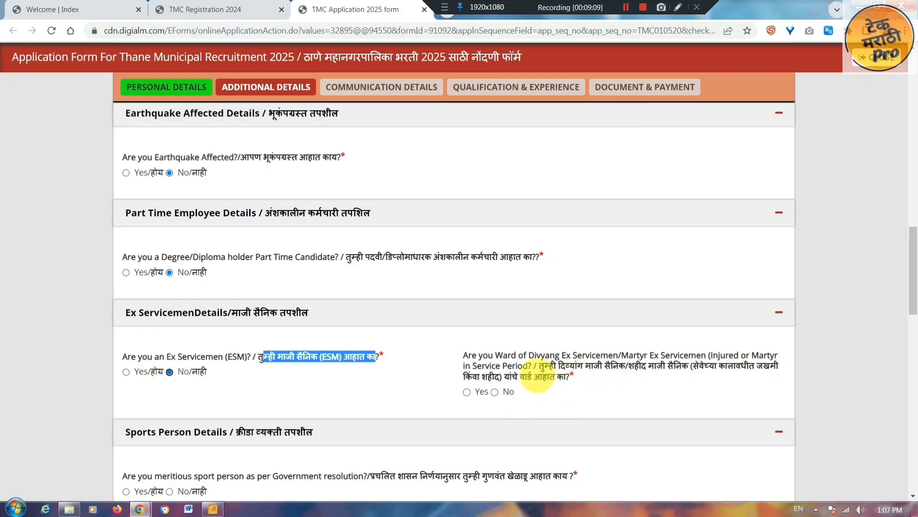
pyautogui.moveTo(544, 365); pyautogui.dragTo(691, 366)
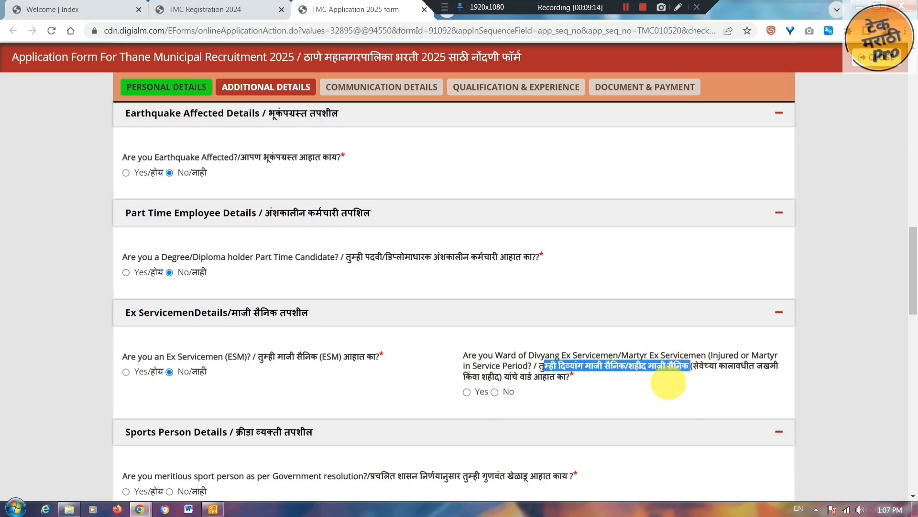
pyautogui.click(495, 391)
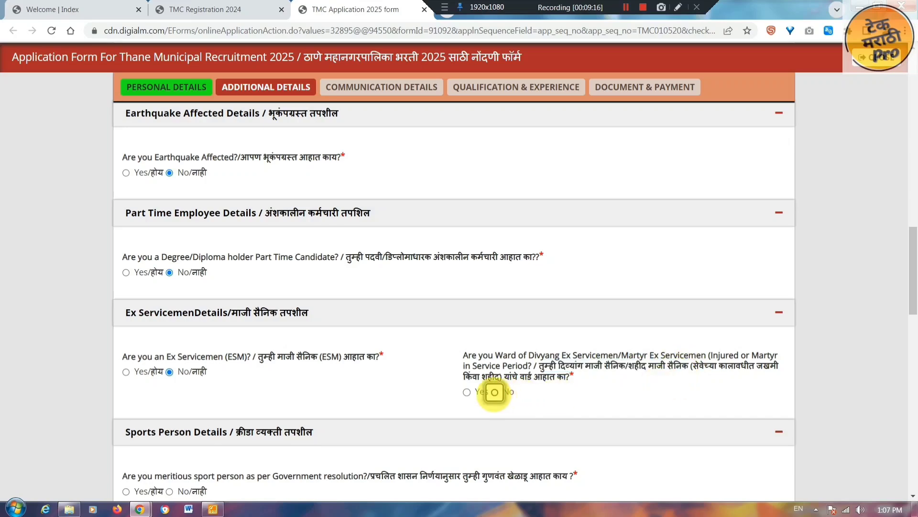
# - Answer No to the meritorious sports person and PwBD disability questions
pyautogui.scroll(-4, 459, 408)
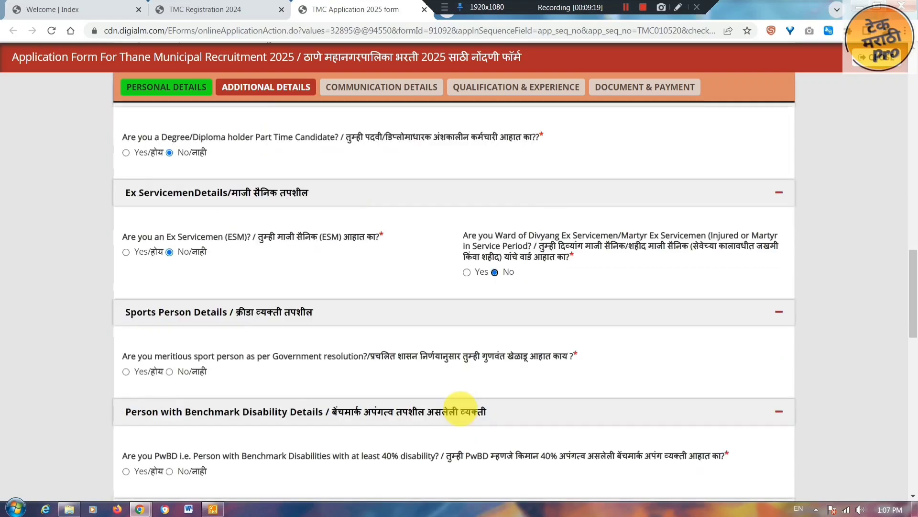
pyautogui.scroll(-2, 460, 407)
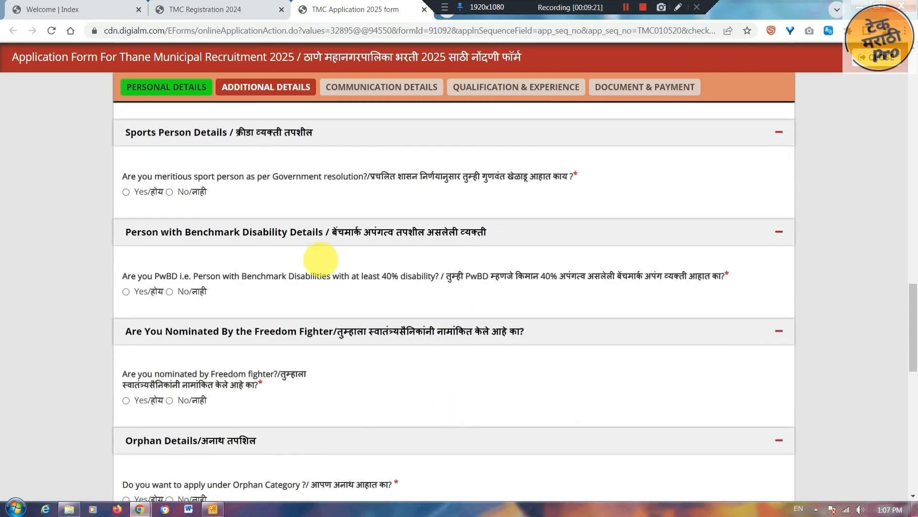
pyautogui.moveTo(376, 177); pyautogui.dragTo(567, 178)
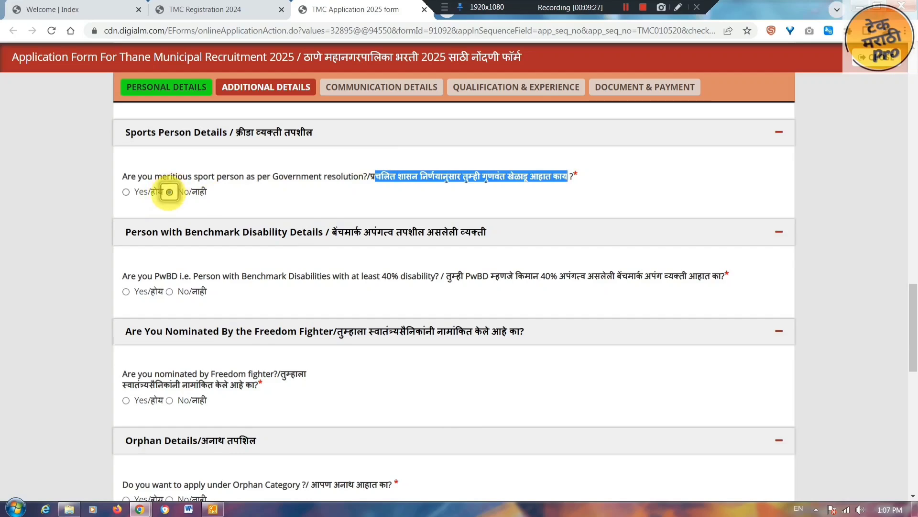
pyautogui.click(169, 192)
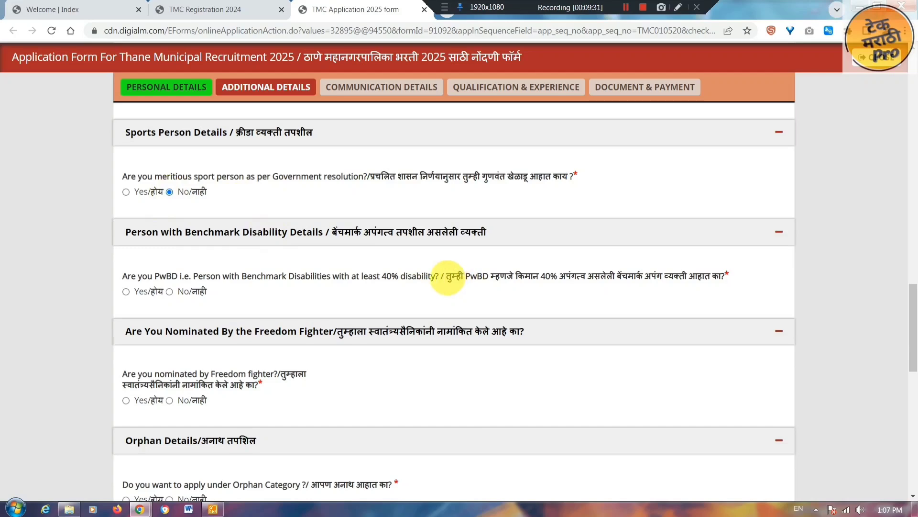
pyautogui.moveTo(447, 278); pyautogui.dragTo(672, 279)
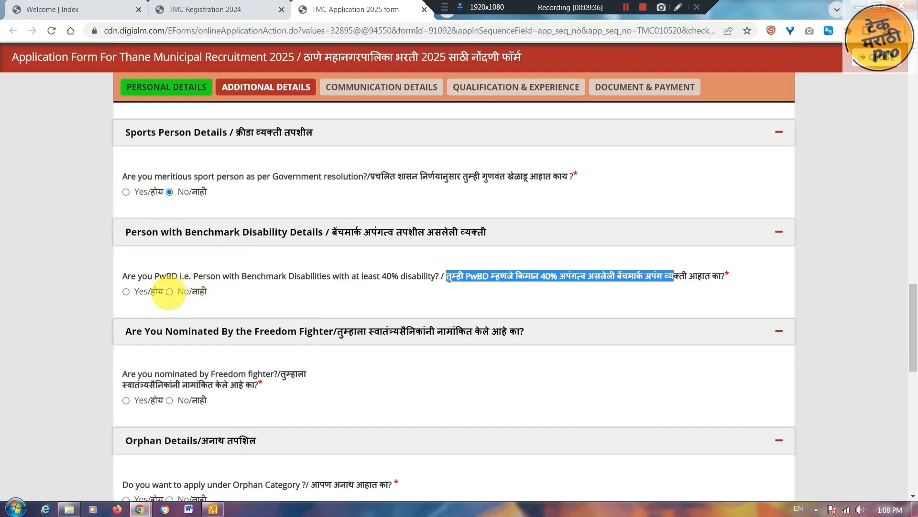
pyautogui.click(170, 292)
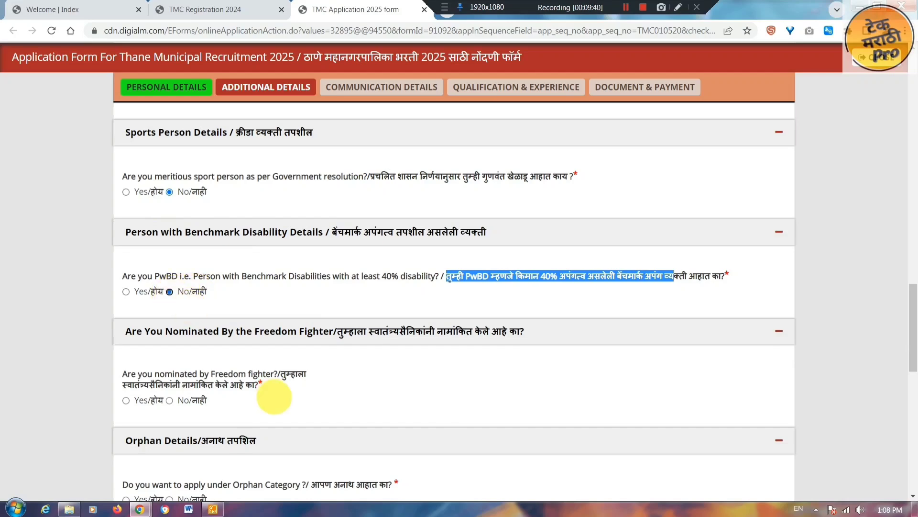
# - Answer No to the freedom-fighter, orphan category and previous-exam debarment questions
pyautogui.moveTo(282, 373); pyautogui.dragTo(324, 375)
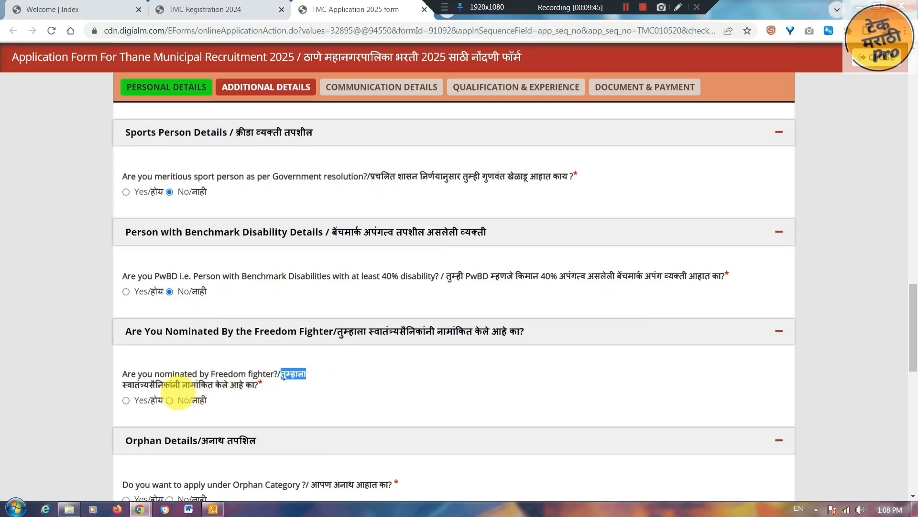
pyautogui.click(169, 400)
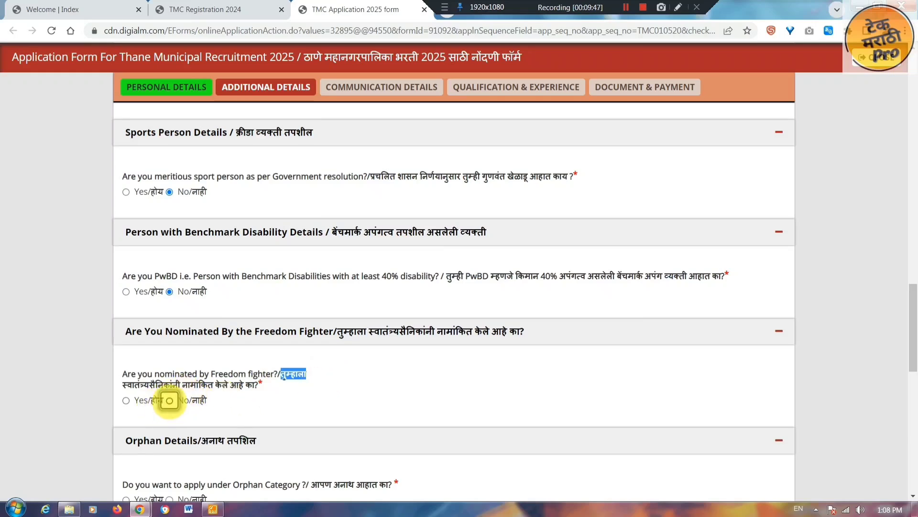
pyautogui.click(396, 392)
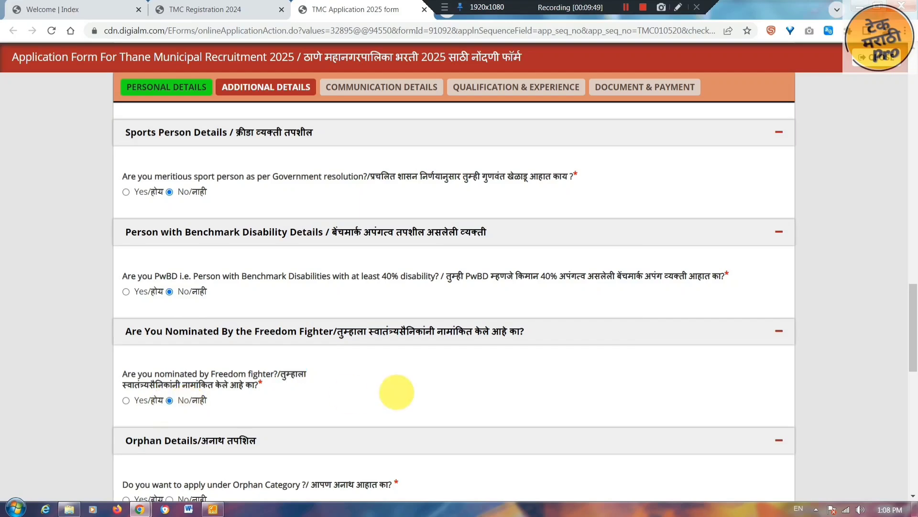
pyautogui.scroll(-6, 293, 189)
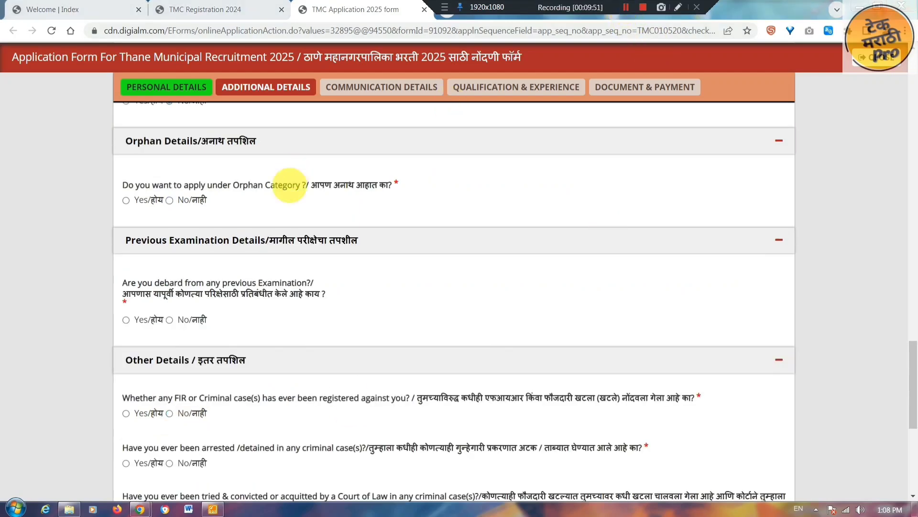
pyautogui.moveTo(318, 185); pyautogui.dragTo(373, 183)
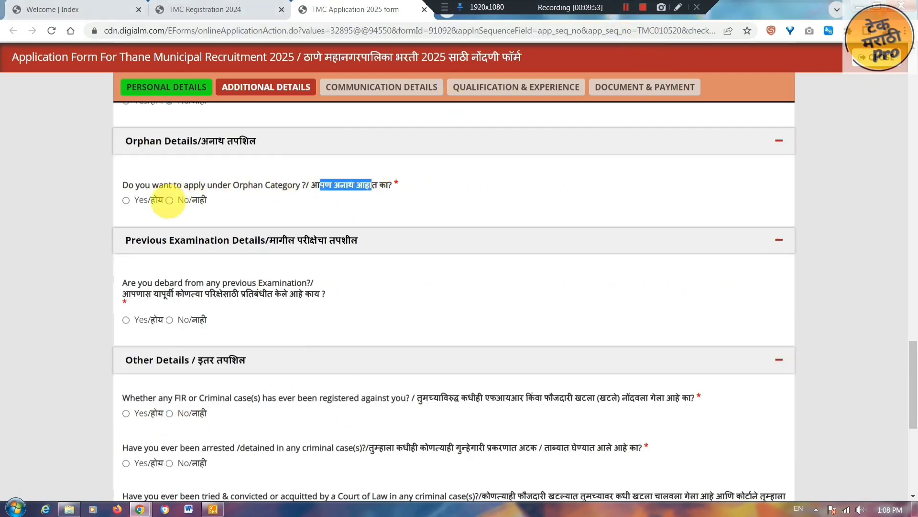
pyautogui.click(170, 200)
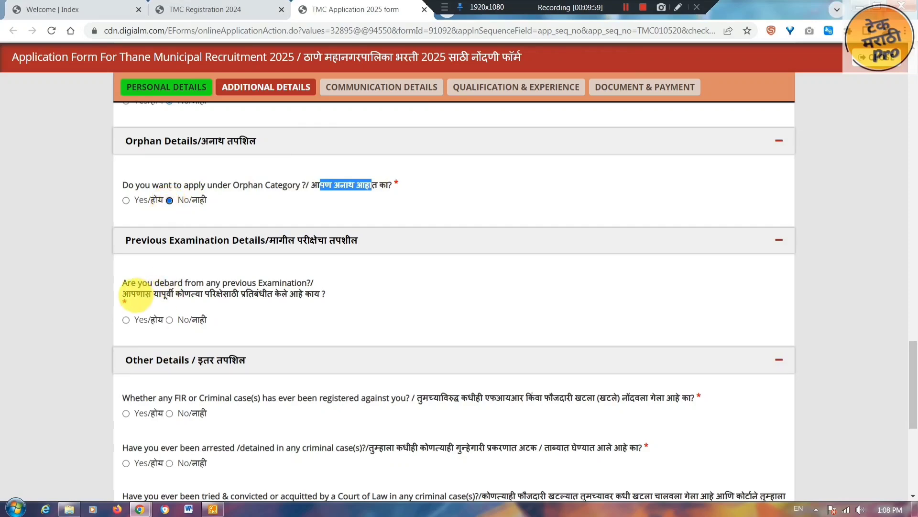
pyautogui.moveTo(130, 294); pyautogui.dragTo(290, 294)
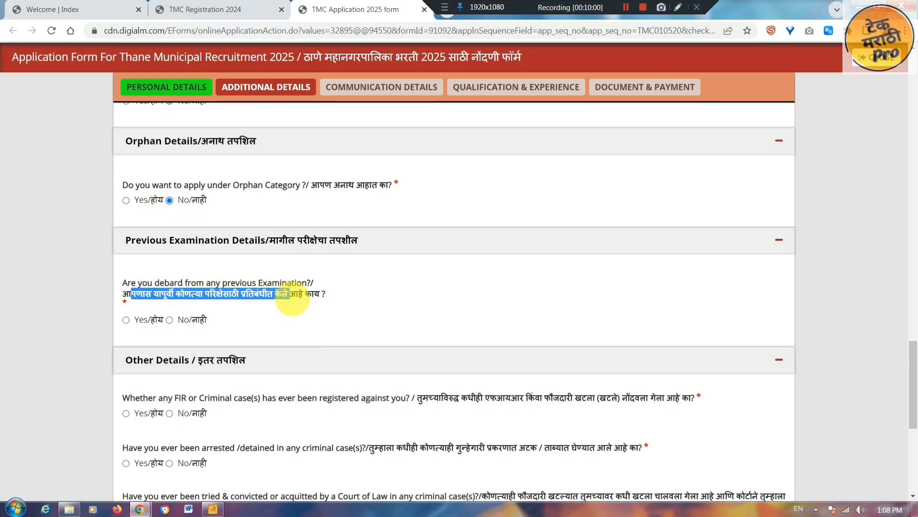
pyautogui.click(170, 319)
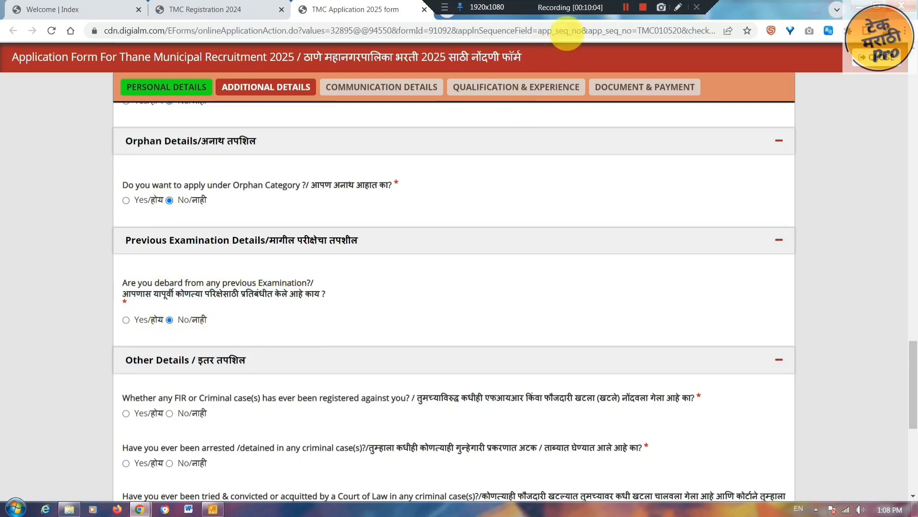
pyautogui.scroll(-5, 562, 142)
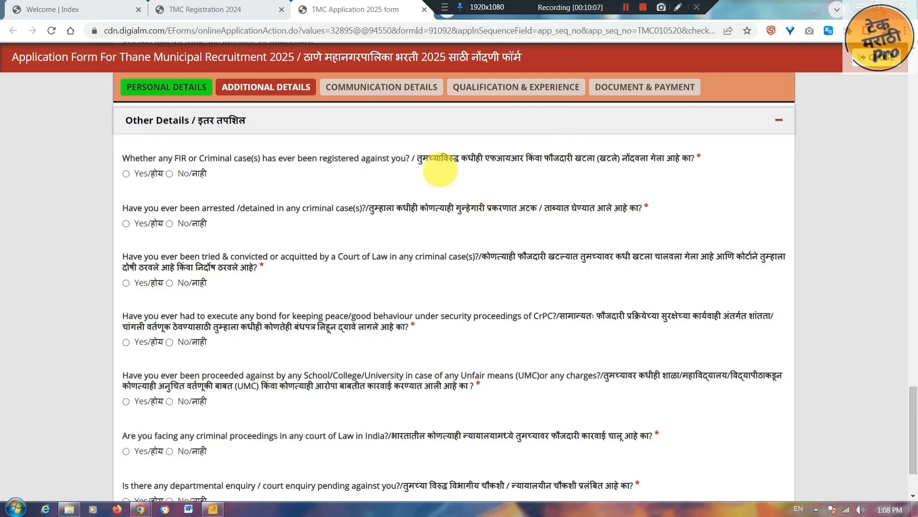
# - Answer No to the FIR, arrest/detention and court trial questions
pyautogui.moveTo(417, 159); pyautogui.dragTo(681, 160)
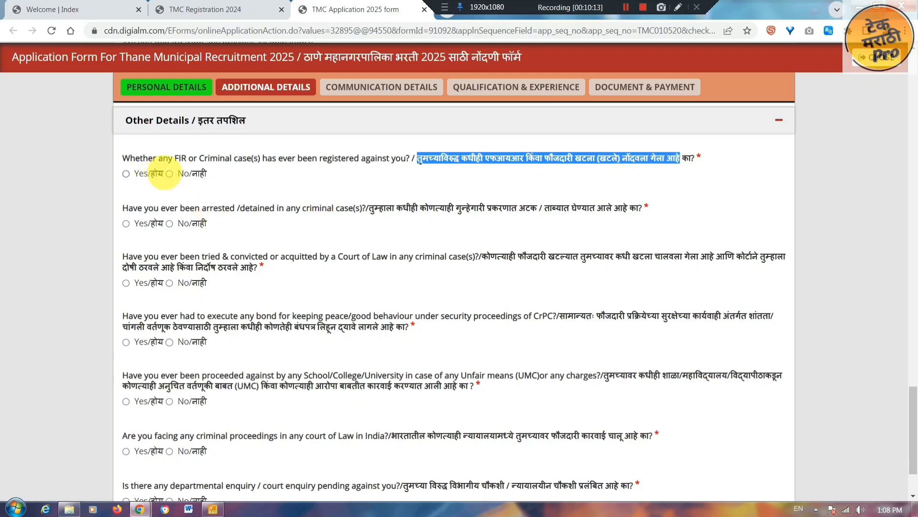
pyautogui.click(170, 173)
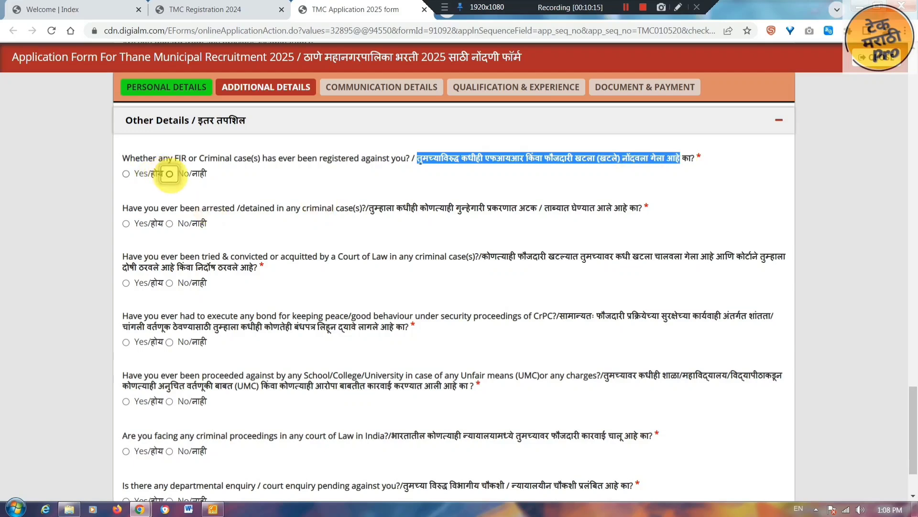
pyautogui.moveTo(374, 215); pyautogui.dragTo(639, 209)
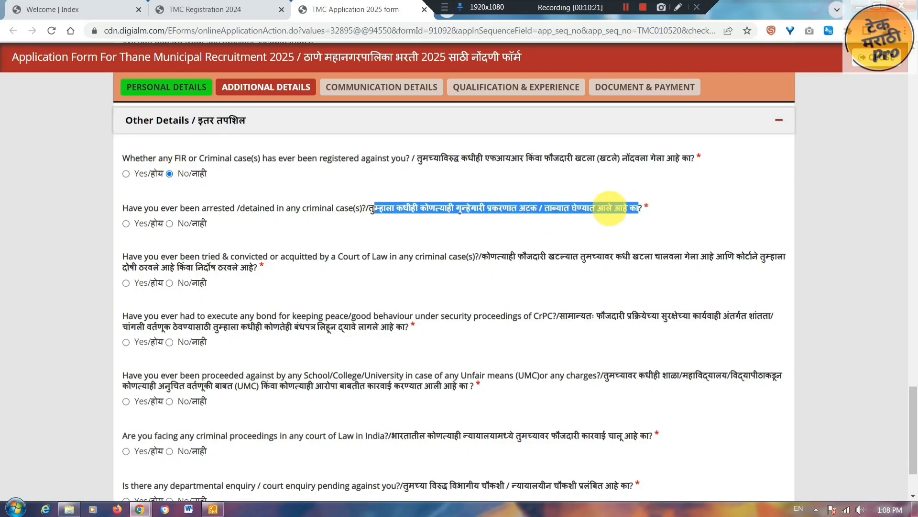
pyautogui.click(169, 223)
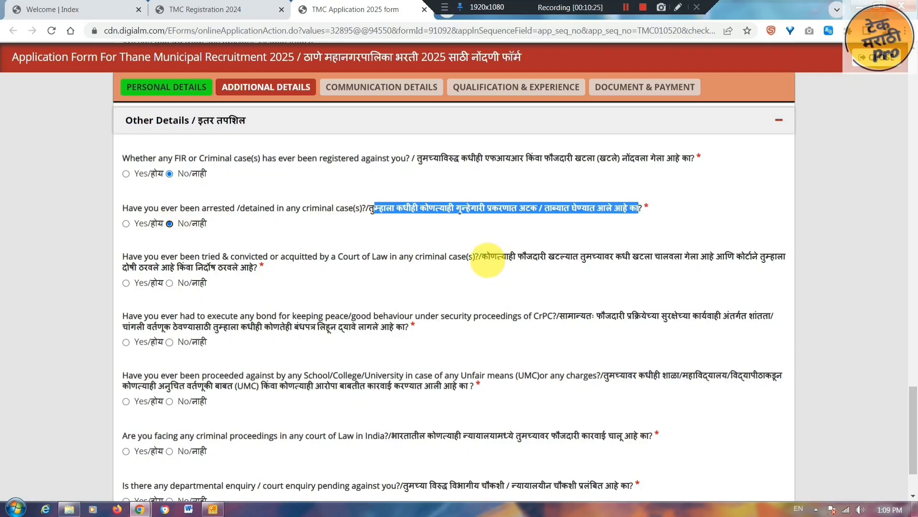
pyautogui.moveTo(482, 257); pyautogui.dragTo(777, 258)
pyautogui.moveTo(137, 267); pyautogui.dragTo(257, 268)
pyautogui.click(173, 282)
pyautogui.click(170, 283)
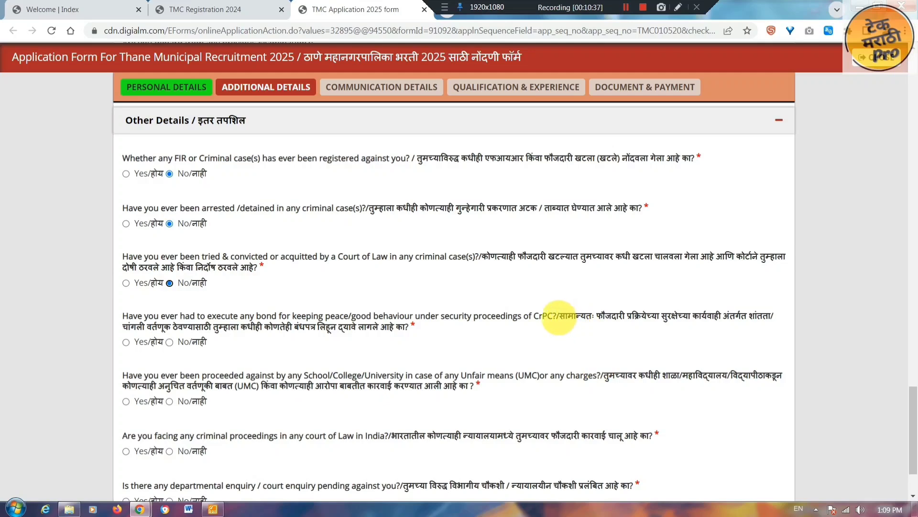
# - Answer No to the good-behaviour bond and unfair-means (UMC) questions
pyautogui.moveTo(559, 317); pyautogui.dragTo(766, 318)
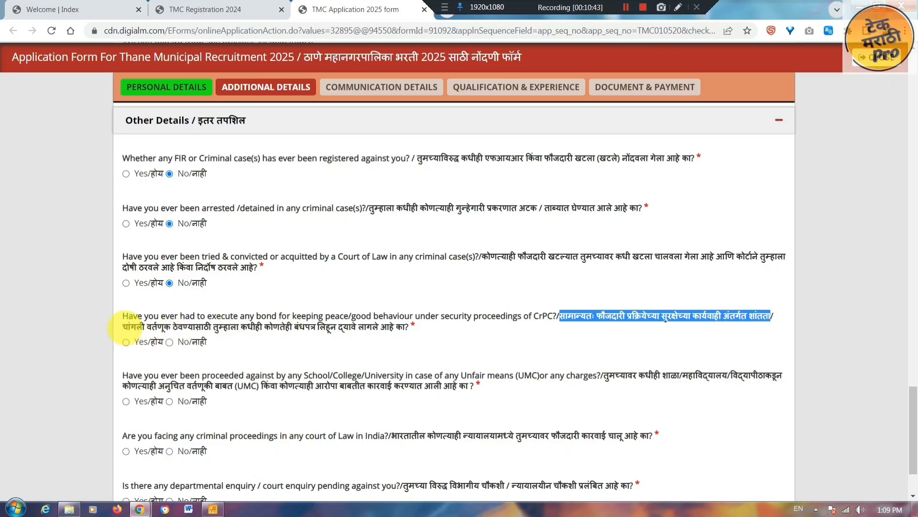
pyautogui.moveTo(124, 326); pyautogui.dragTo(290, 334)
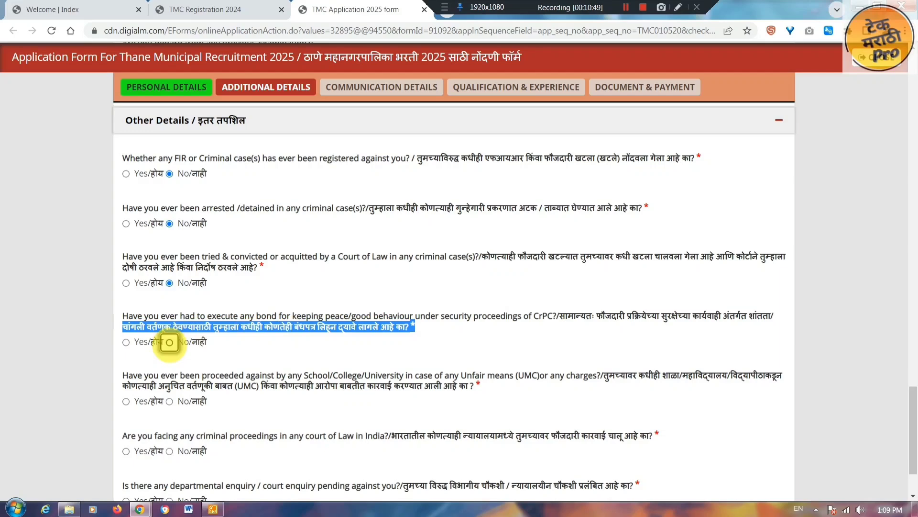
pyautogui.click(244, 344)
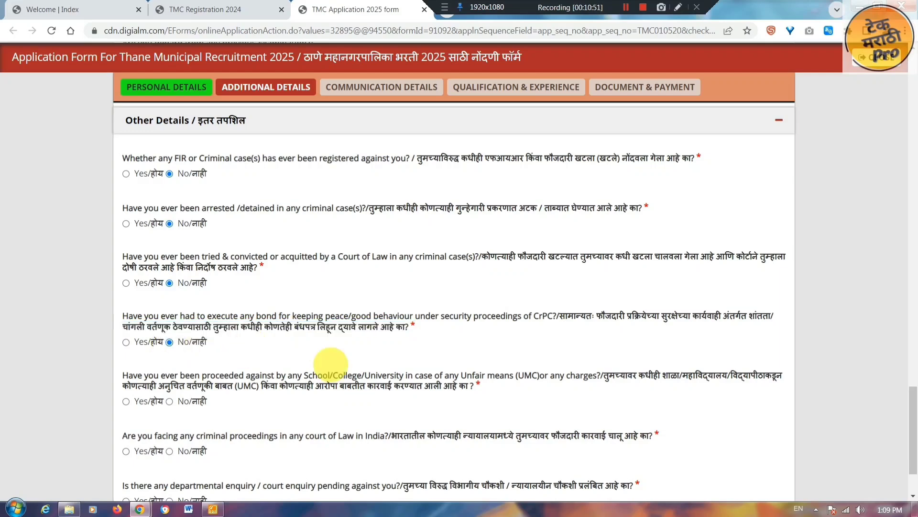
pyautogui.moveTo(604, 376); pyautogui.dragTo(783, 376)
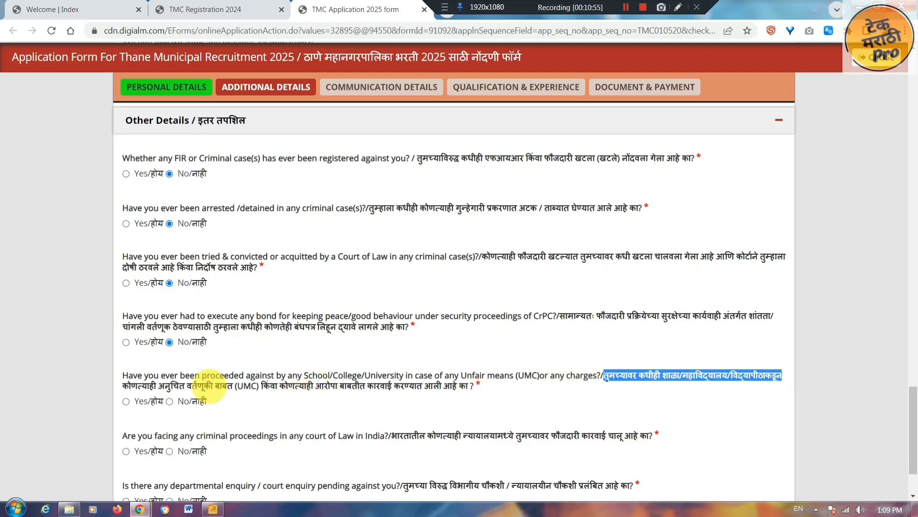
pyautogui.moveTo(123, 386); pyautogui.dragTo(459, 388)
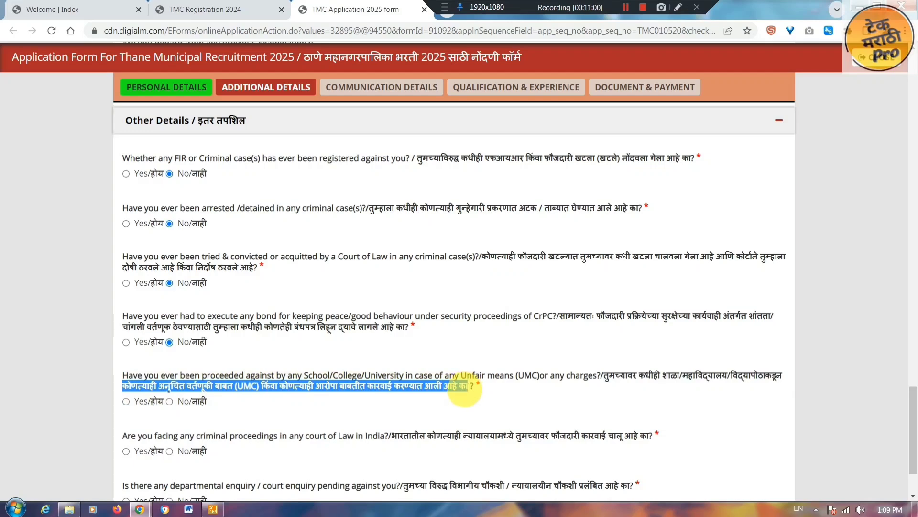
pyautogui.click(457, 389)
pyautogui.click(170, 402)
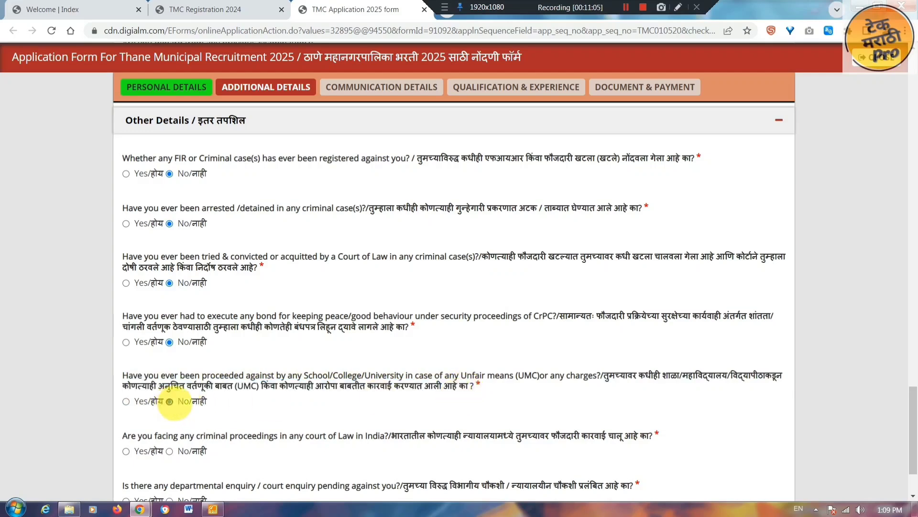
pyautogui.scroll(-2, 625, 7)
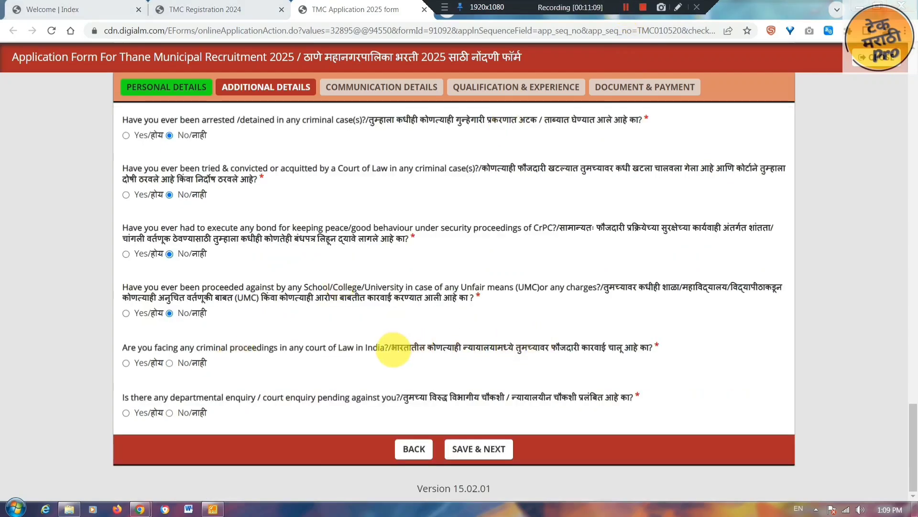
# - Mark No for criminal proceedings and departmental enquiry, then save Additional Details and confirm
pyautogui.moveTo(392, 348); pyautogui.dragTo(564, 348)
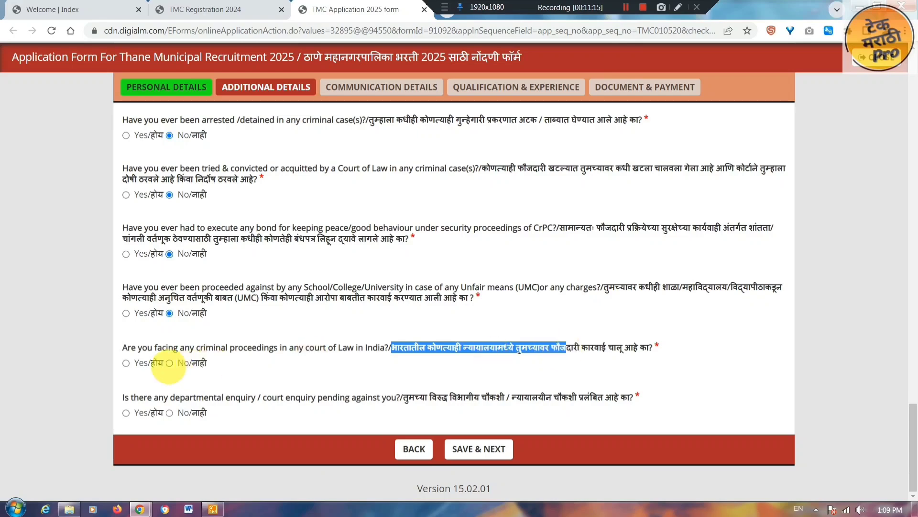
pyautogui.click(169, 363)
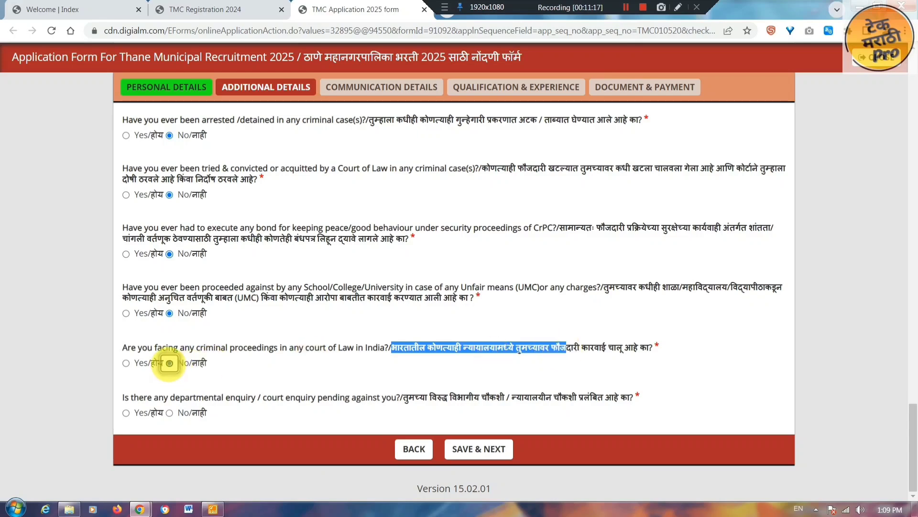
pyautogui.moveTo(408, 397); pyautogui.dragTo(503, 401)
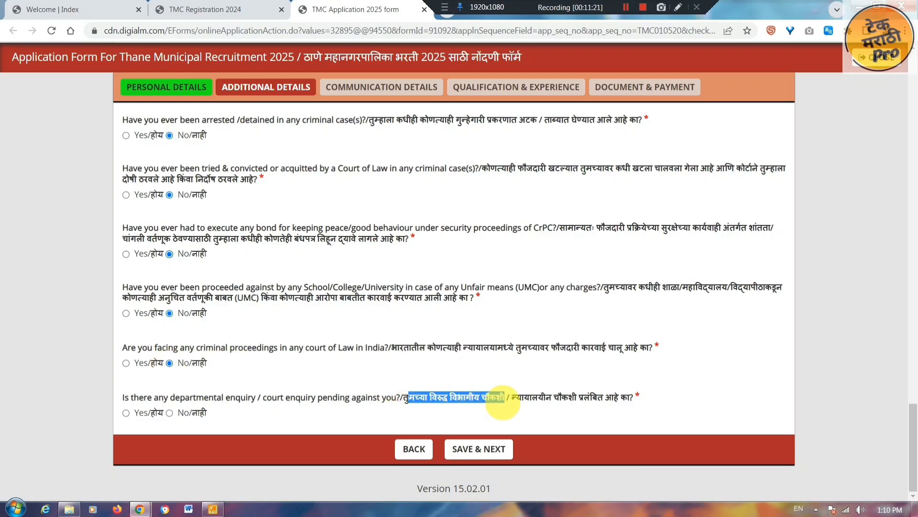
pyautogui.click(187, 415)
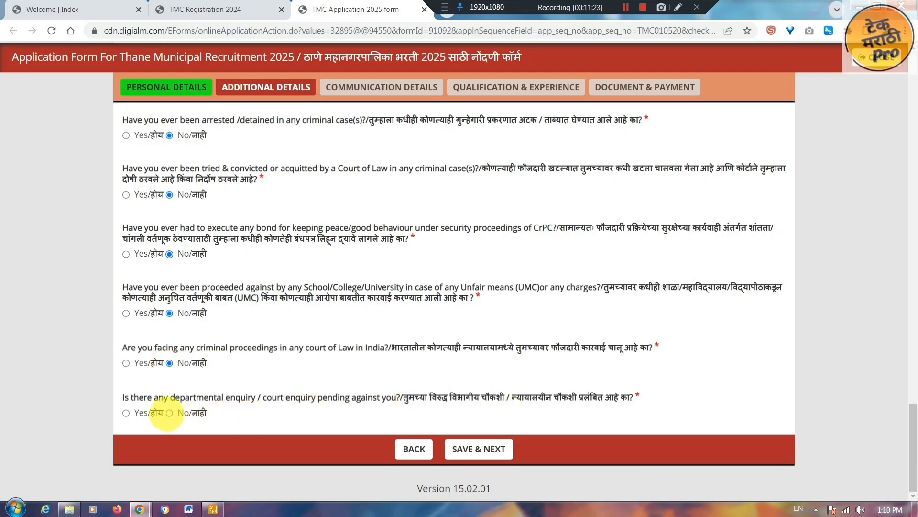
pyautogui.click(168, 413)
pyautogui.click(506, 450)
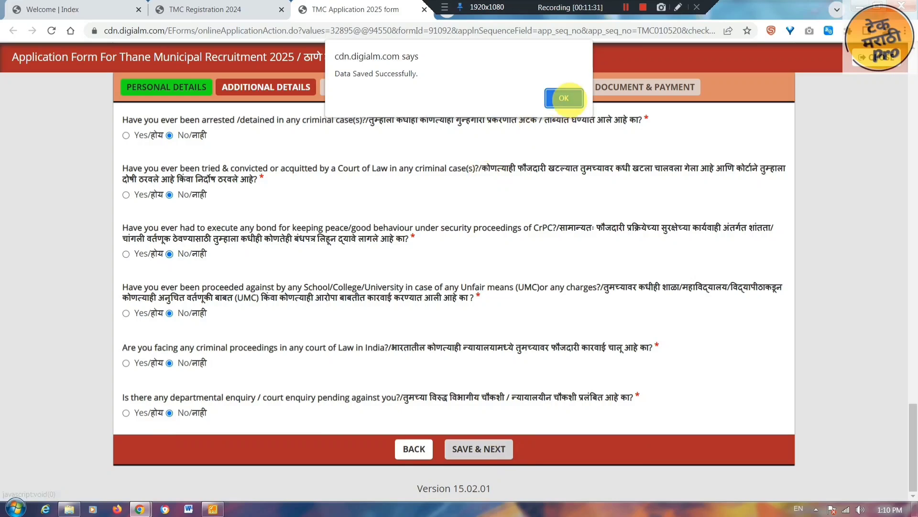
pyautogui.click(564, 98)
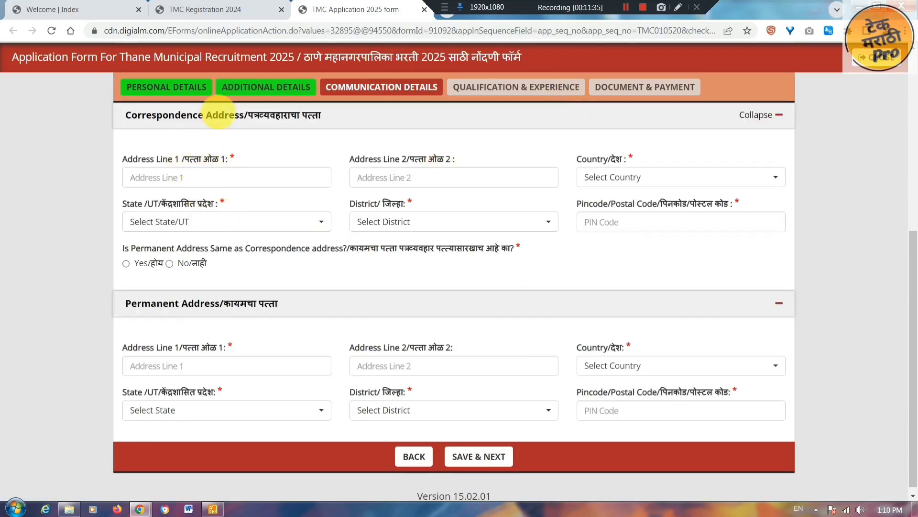
pyautogui.click(221, 176)
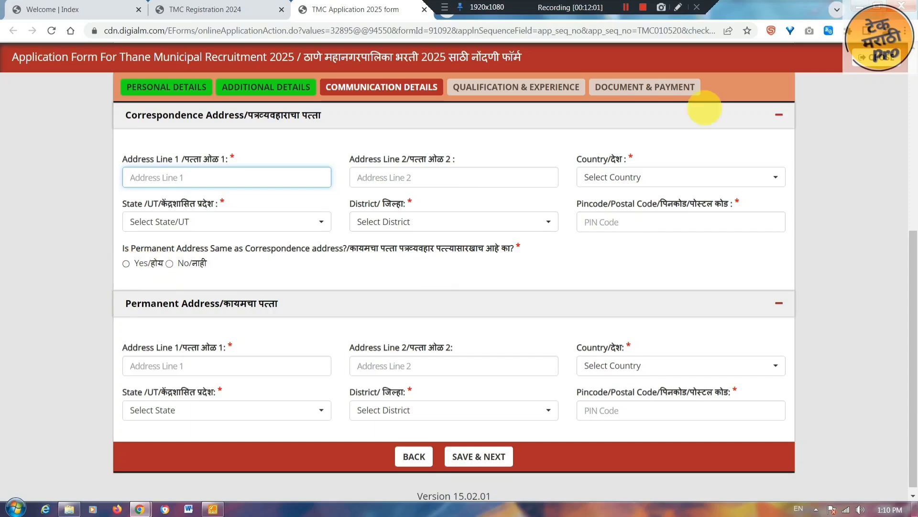
pyautogui.click(624, 8)
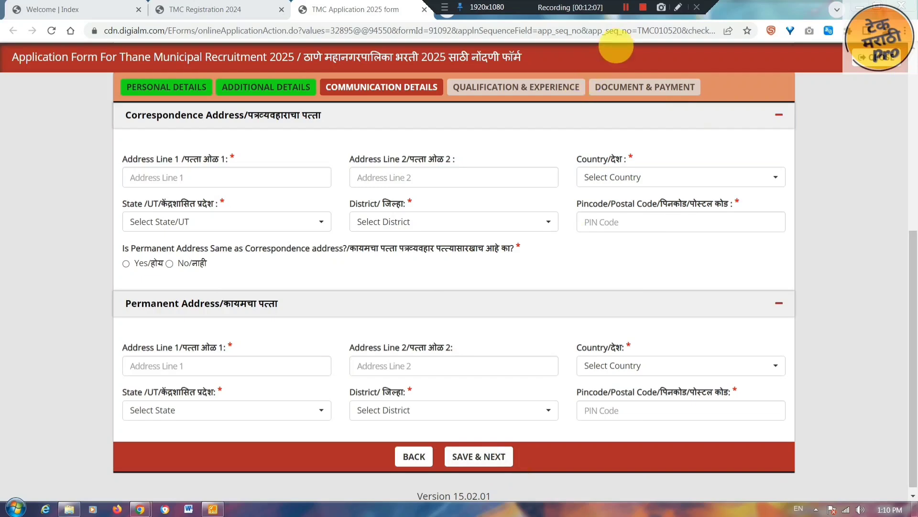
pyautogui.click(625, 8)
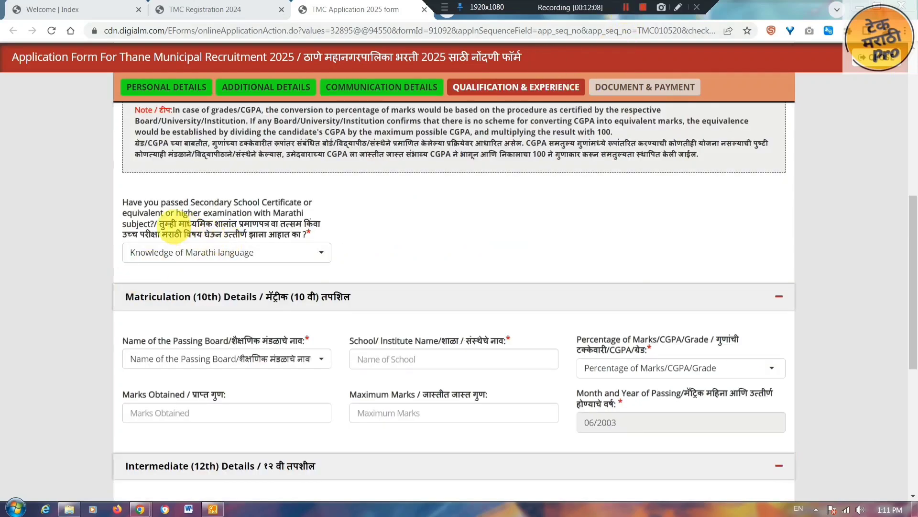
# - Answer Yes to the Marathi-subject question
pyautogui.moveTo(161, 223); pyautogui.dragTo(319, 223)
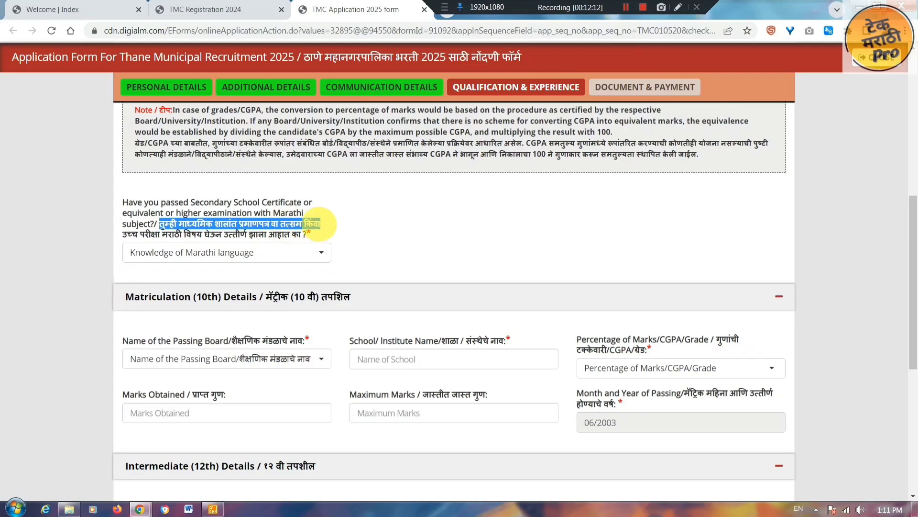
pyautogui.click(303, 252)
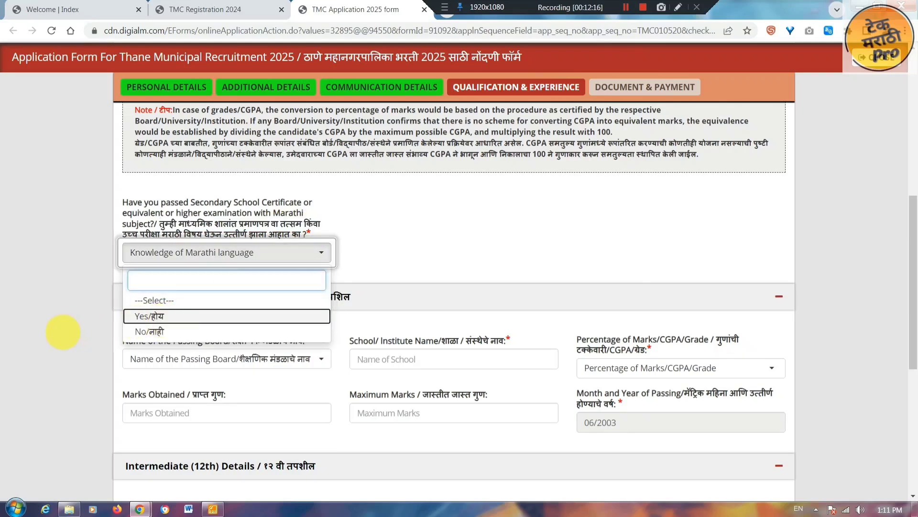
pyautogui.press('Return')
pyautogui.scroll(-3, 44, 335)
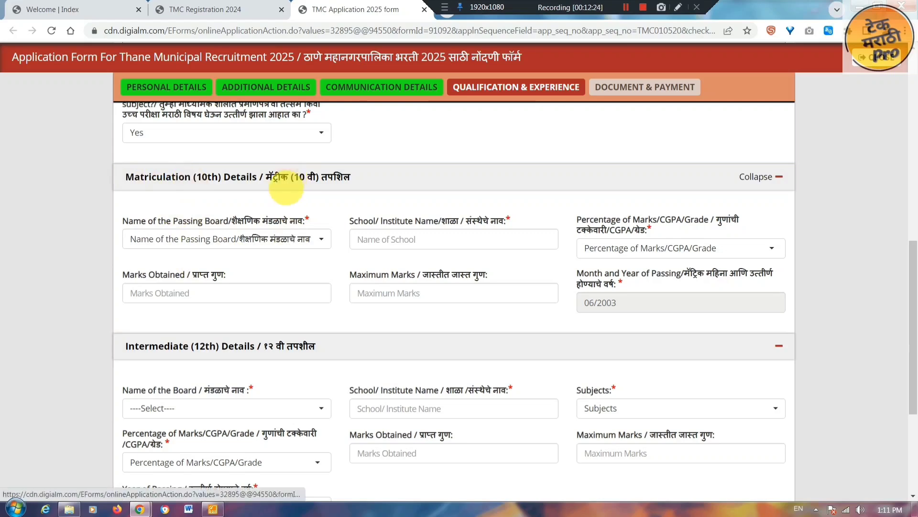
# - Set the 10th board to Maharashtra State Board and marks type to Percentage
pyautogui.click(307, 240)
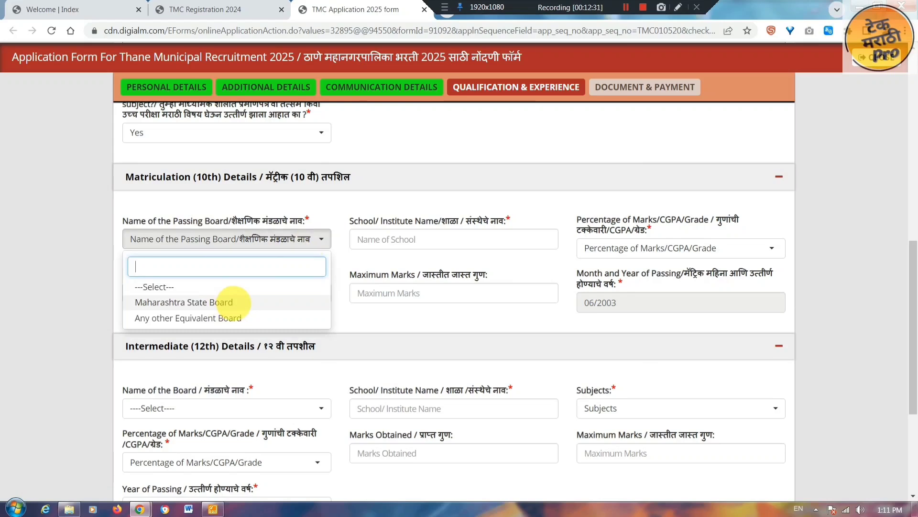
pyautogui.click(233, 302)
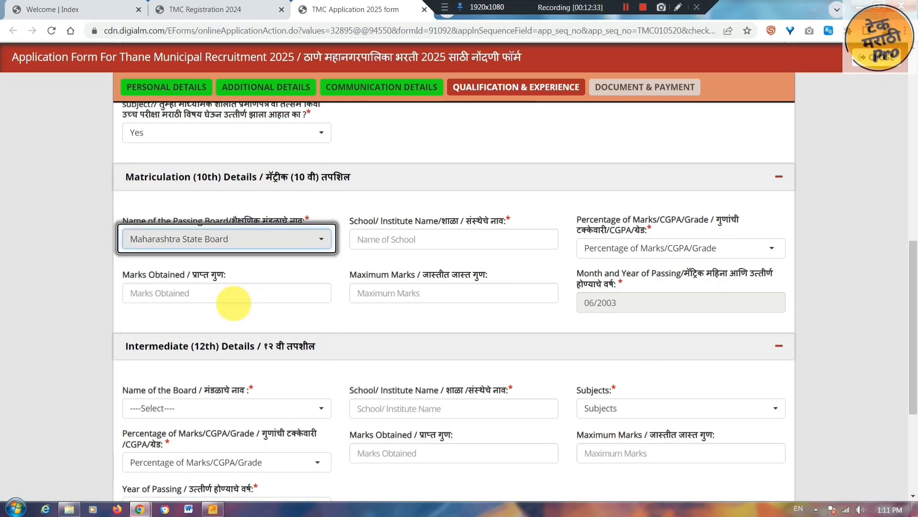
pyautogui.click(440, 235)
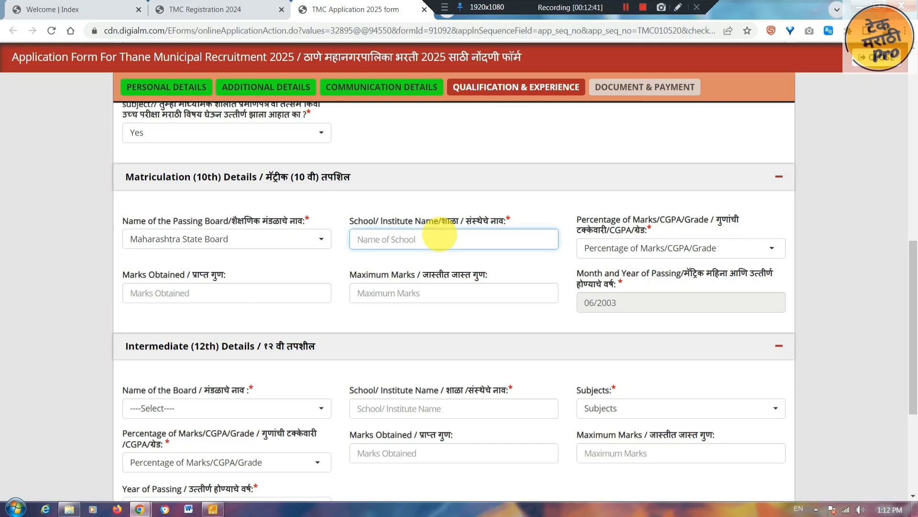
pyautogui.click(746, 248)
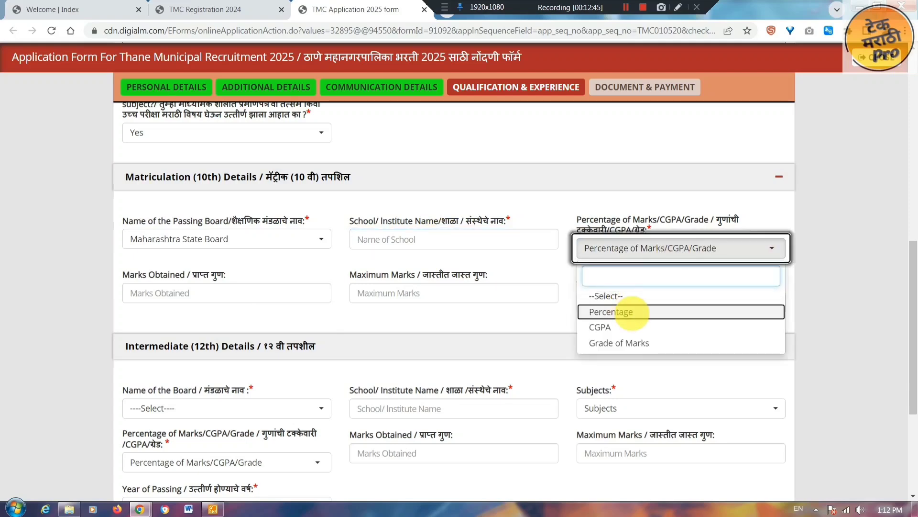
pyautogui.click(631, 312)
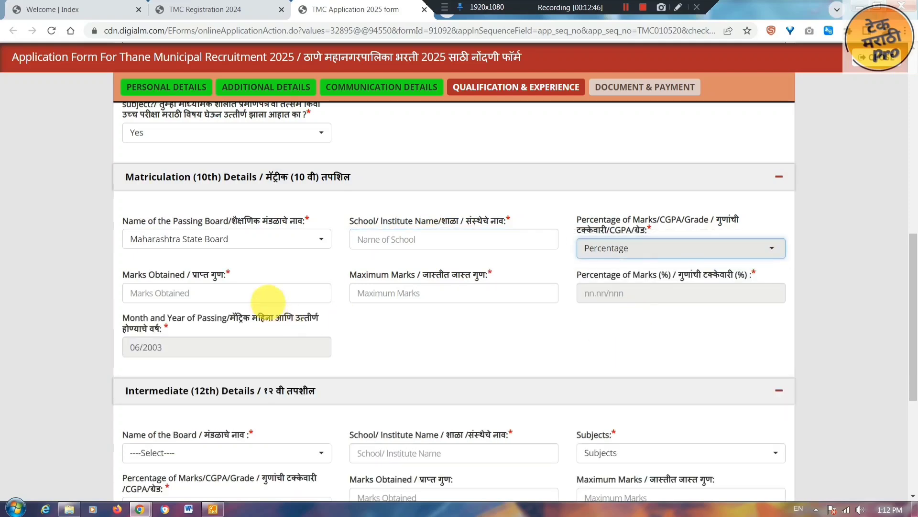
pyautogui.click(269, 292)
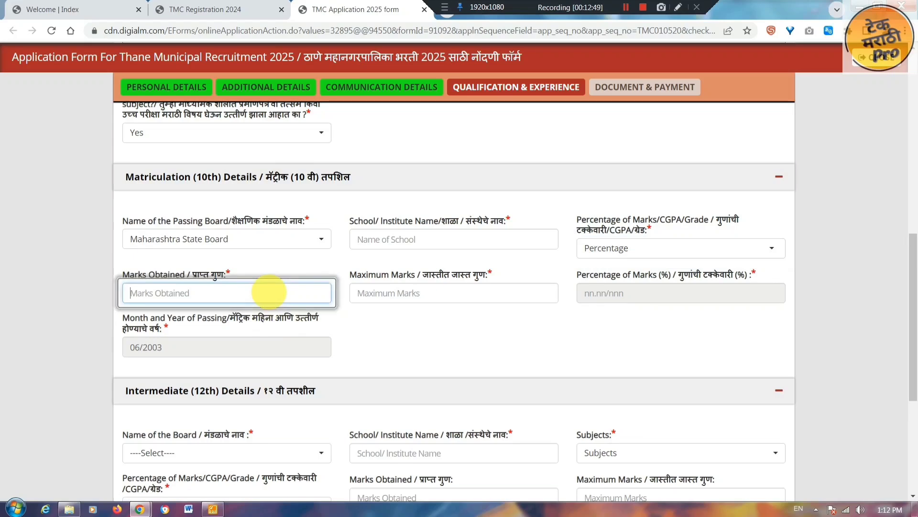
pyautogui.moveTo(163, 277); pyautogui.dragTo(231, 276)
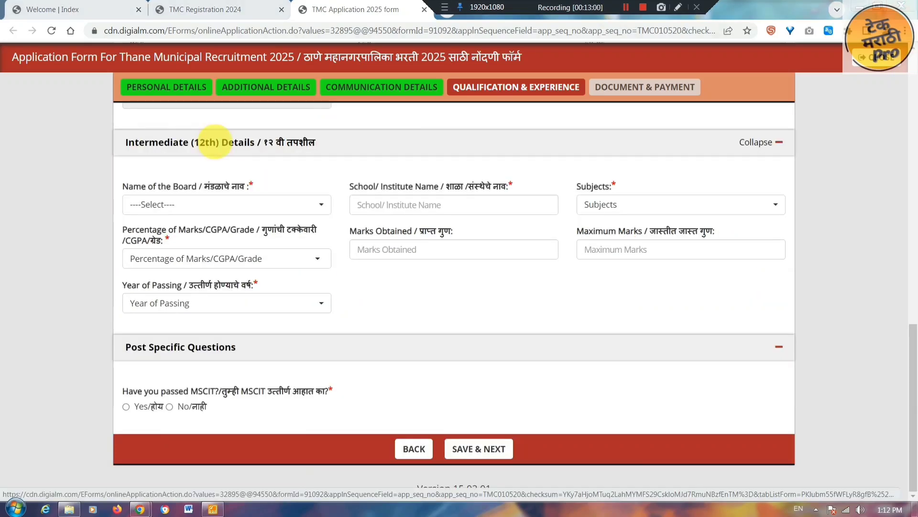
# - Set the 12th board to Maharashtra State Board, subject Science, marks type Percentage
pyautogui.click(287, 204)
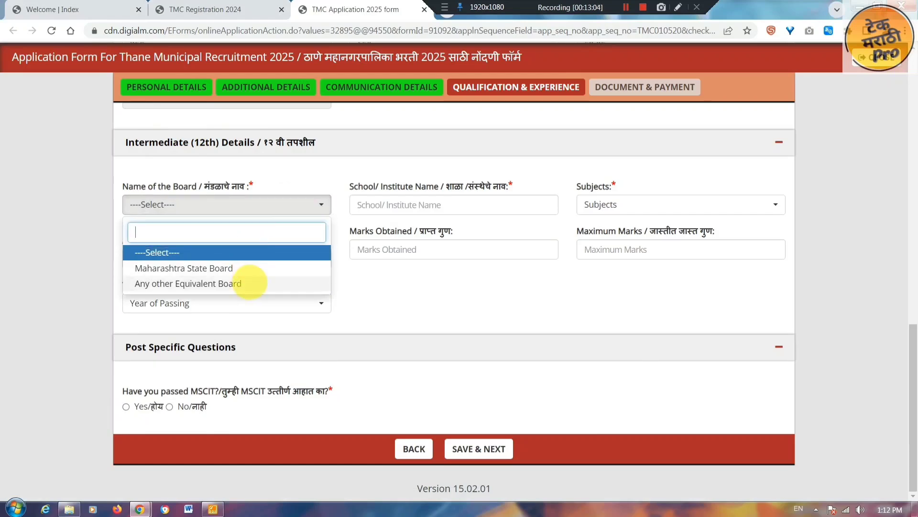
pyautogui.click(220, 268)
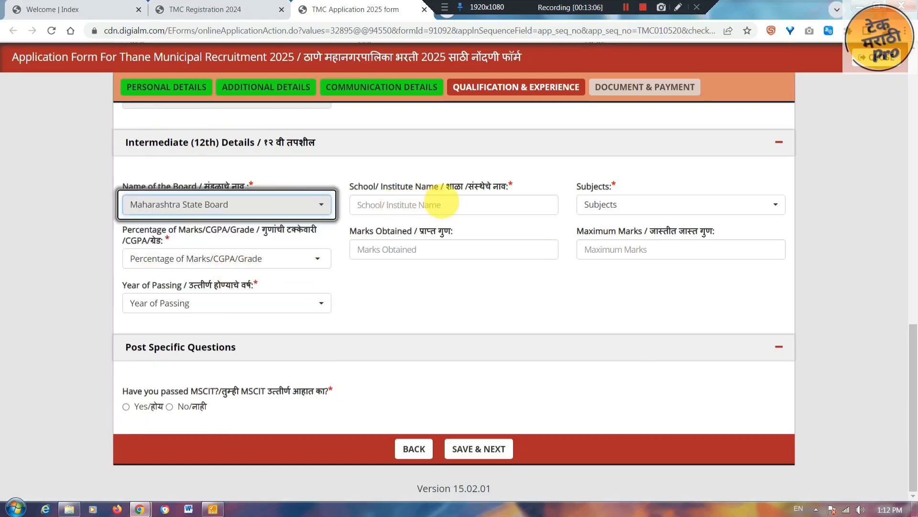
pyautogui.click(438, 205)
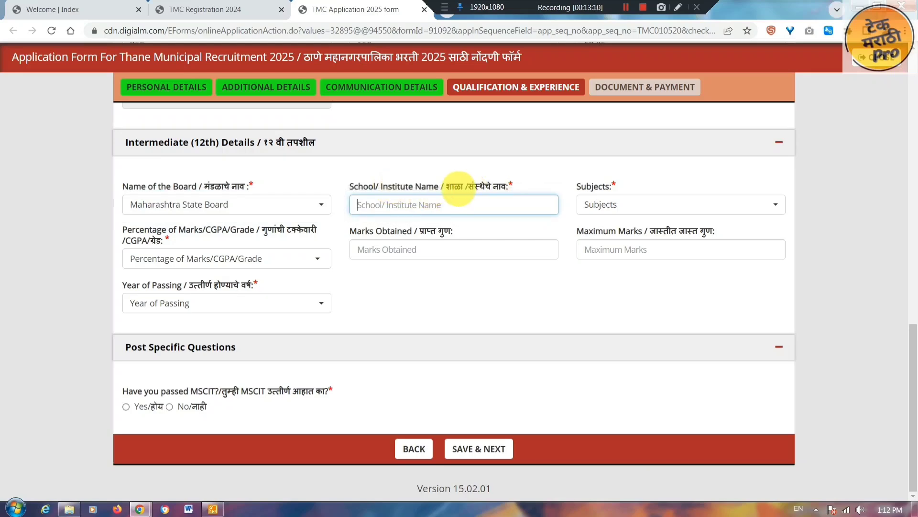
pyautogui.click(647, 204)
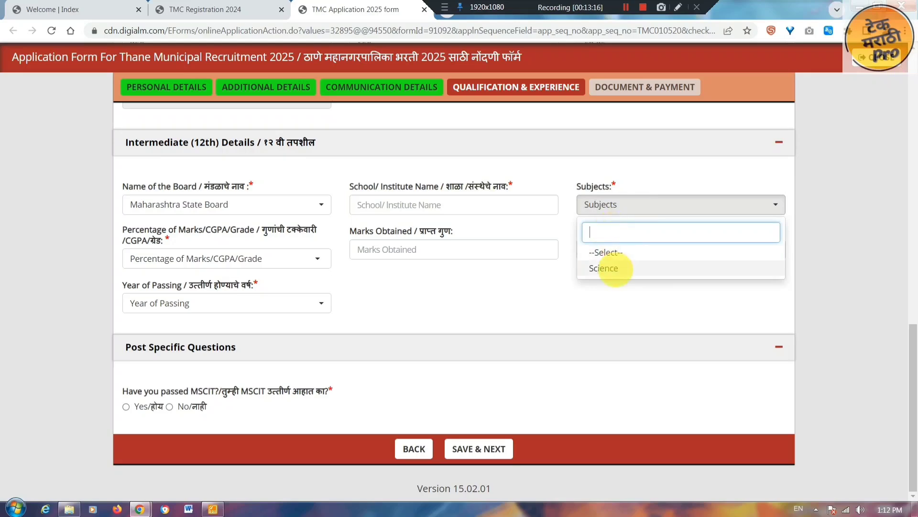
pyautogui.click(616, 269)
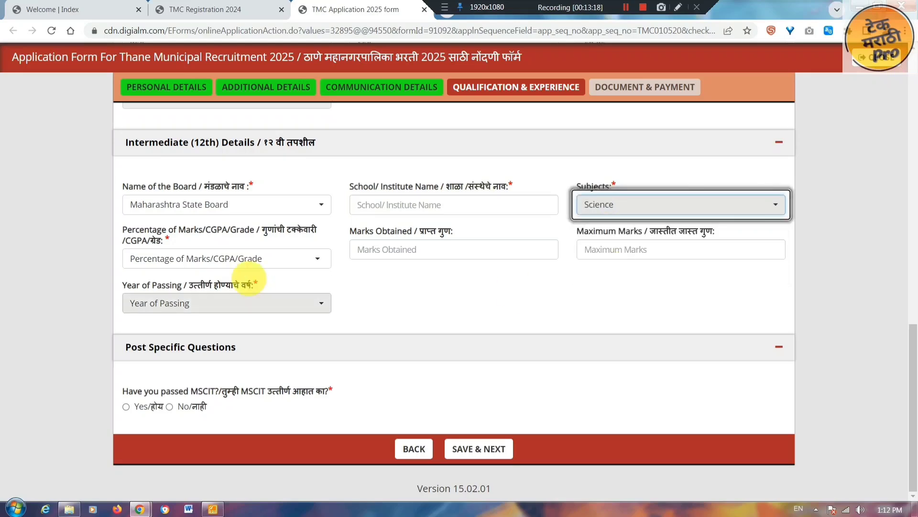
pyautogui.click(259, 258)
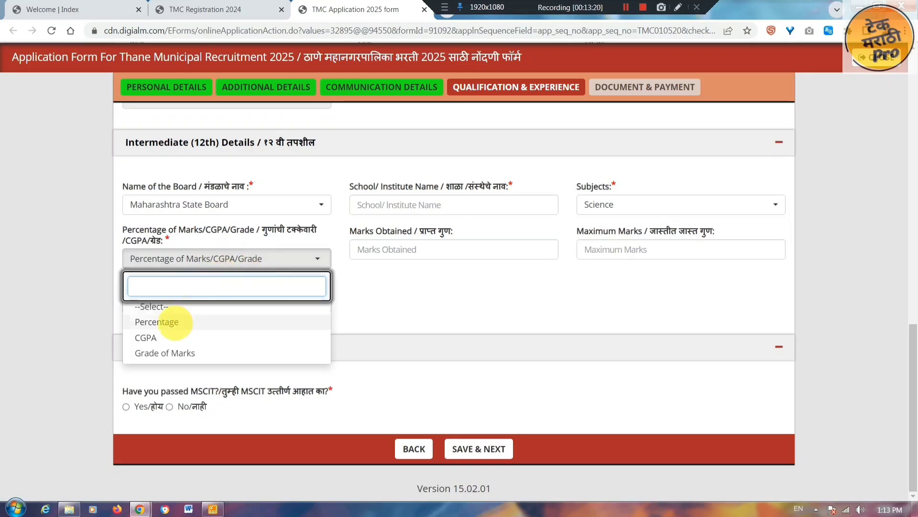
pyautogui.click(175, 322)
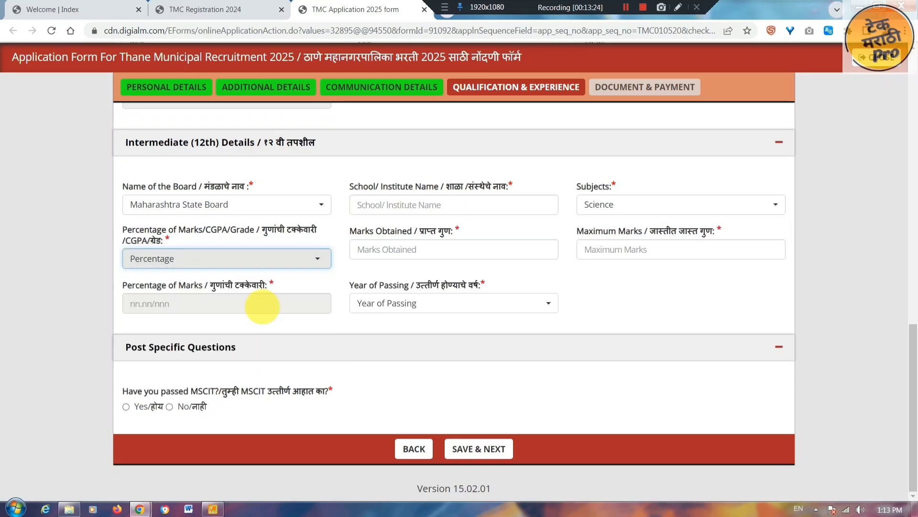
pyautogui.click(414, 249)
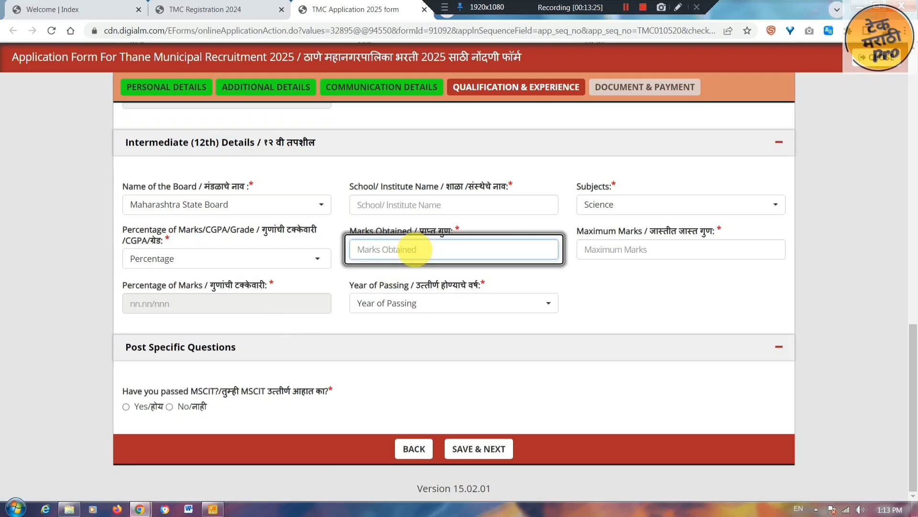
pyautogui.moveTo(403, 231); pyautogui.dragTo(454, 231)
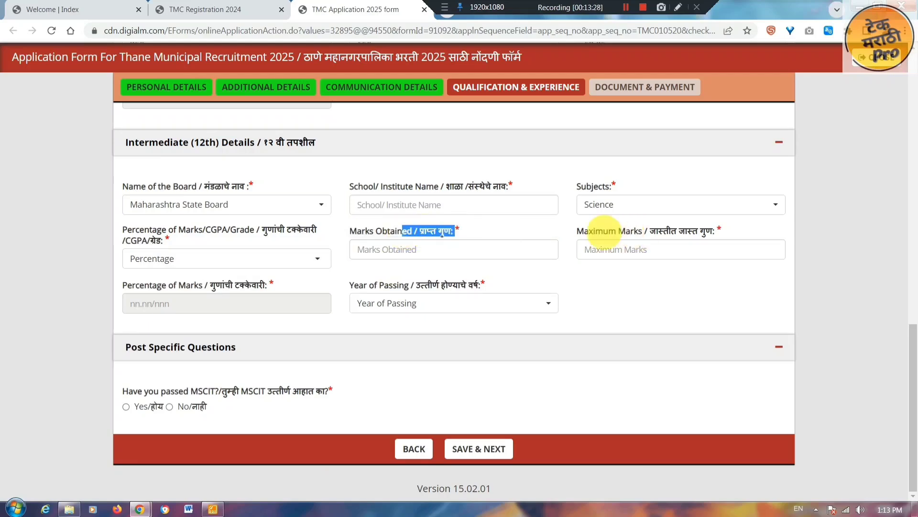
pyautogui.moveTo(595, 231); pyautogui.dragTo(704, 234)
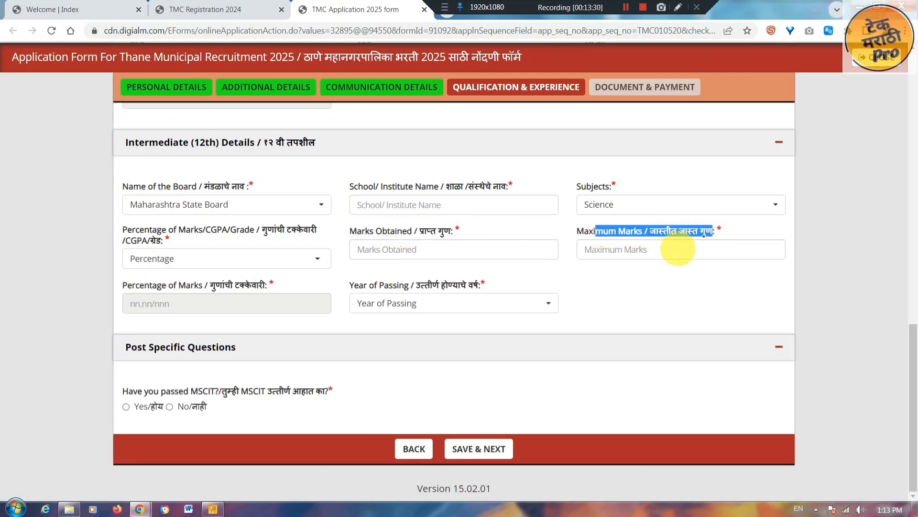
pyautogui.click(522, 301)
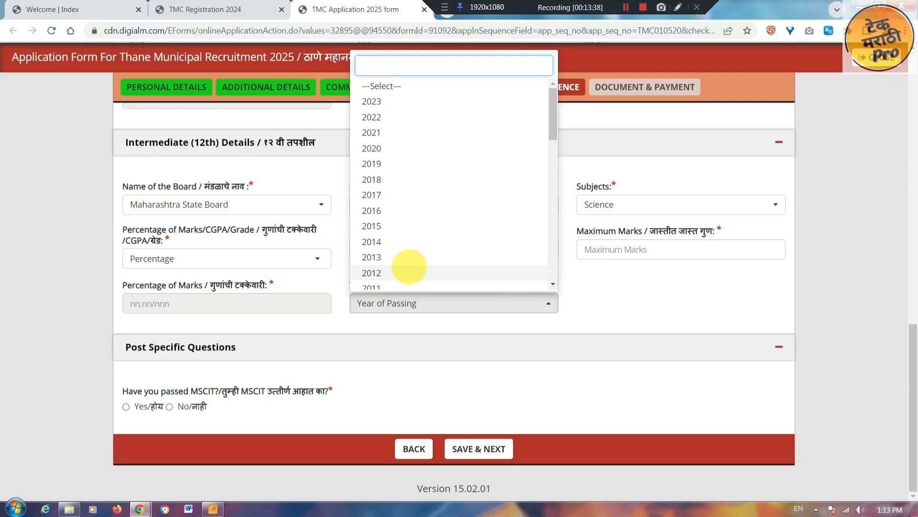
pyautogui.click(622, 316)
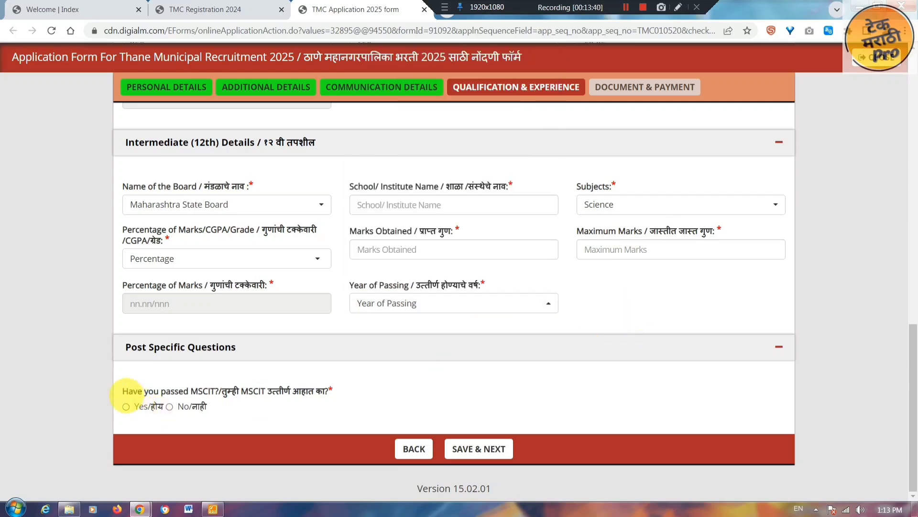
# - Answer Yes to the MSCIT question and save the qualification details
pyautogui.moveTo(125, 394); pyautogui.dragTo(317, 392)
pyautogui.click(126, 407)
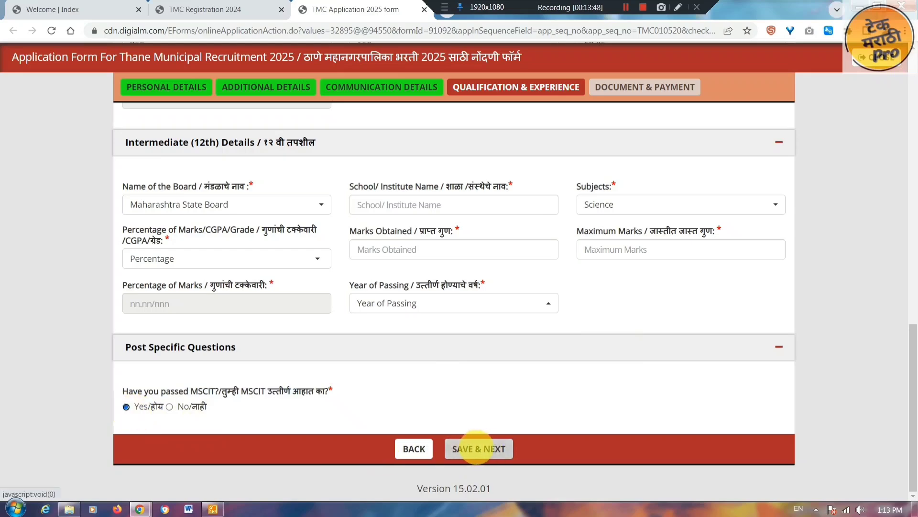
pyautogui.click(479, 448)
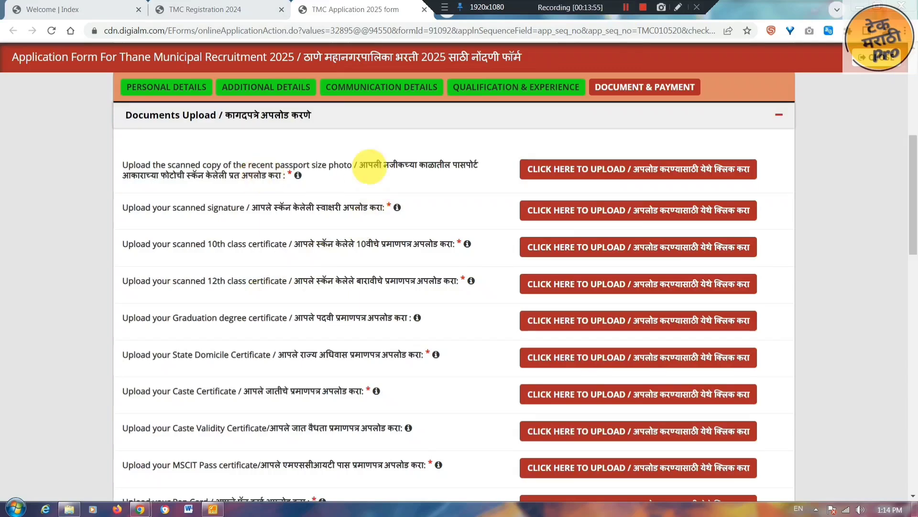
# - Point out the photo, signature, 10th, 12th, domicile and caste certificate upload requirements
pyautogui.moveTo(359, 165); pyautogui.dragTo(475, 163)
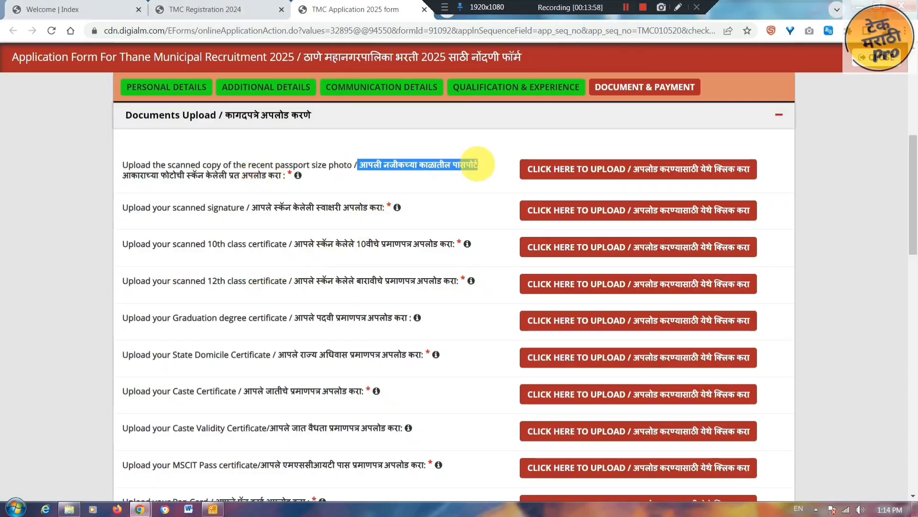
pyautogui.moveTo(251, 207); pyautogui.dragTo(381, 208)
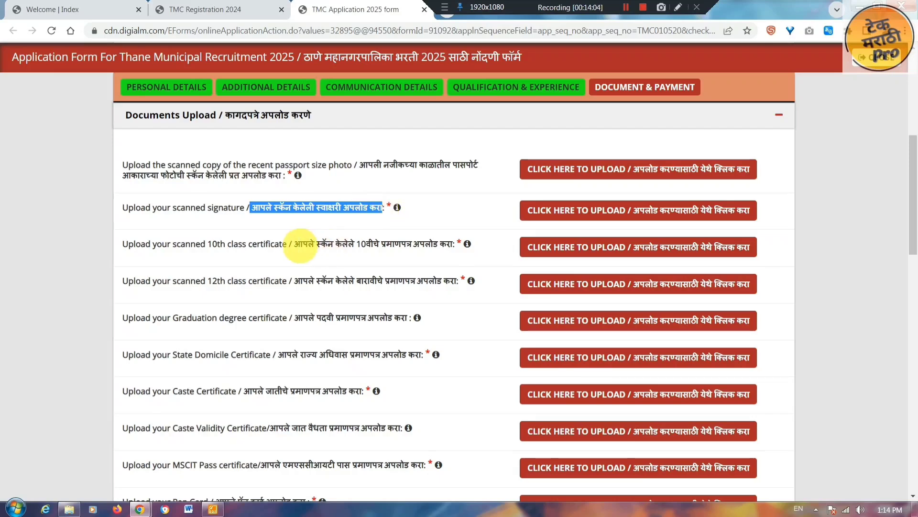
pyautogui.moveTo(303, 244); pyautogui.dragTo(445, 248)
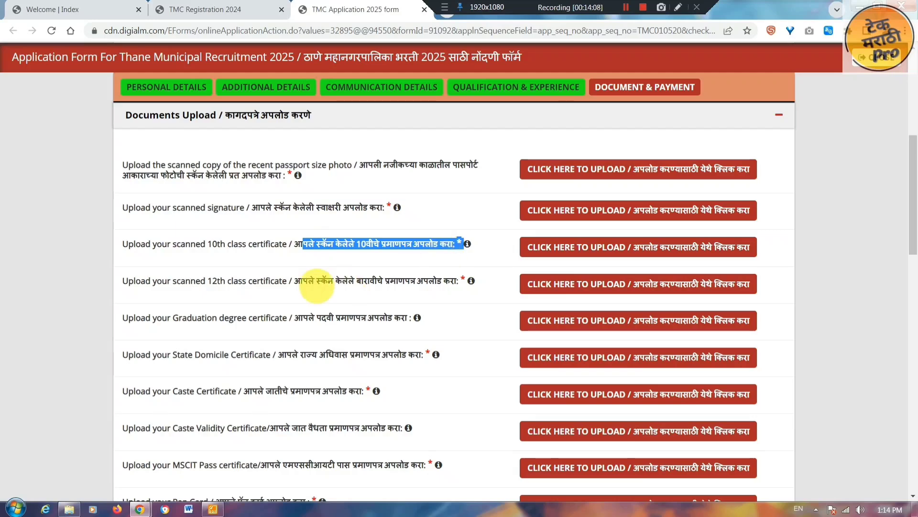
pyautogui.moveTo(294, 281); pyautogui.dragTo(450, 281)
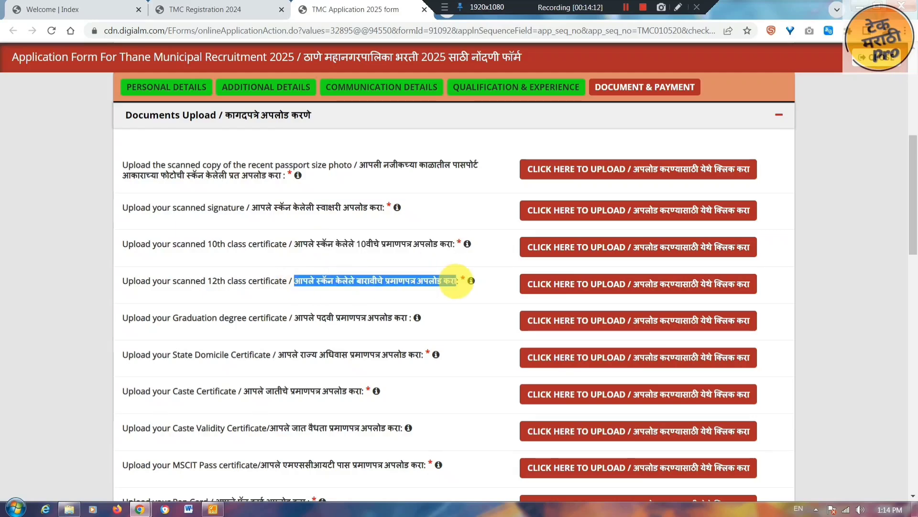
pyautogui.moveTo(278, 355); pyautogui.dragTo(430, 354)
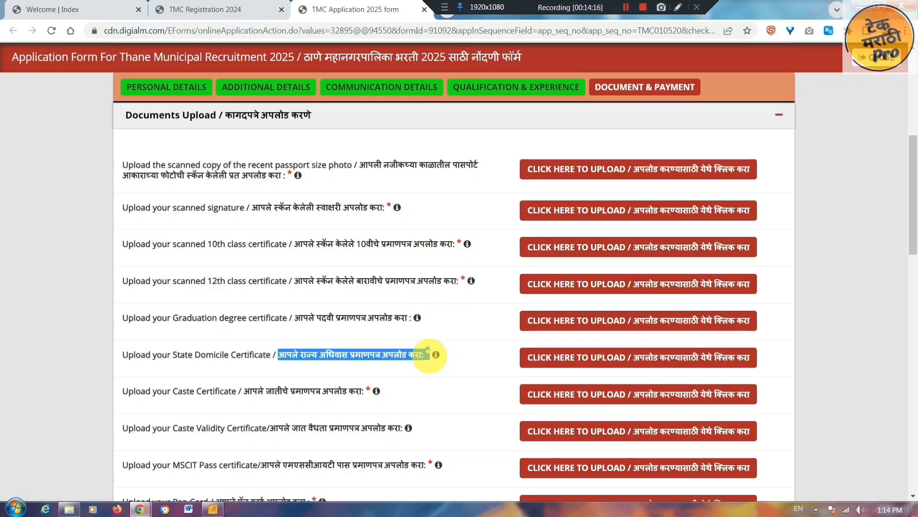
pyautogui.moveTo(243, 391); pyautogui.dragTo(362, 392)
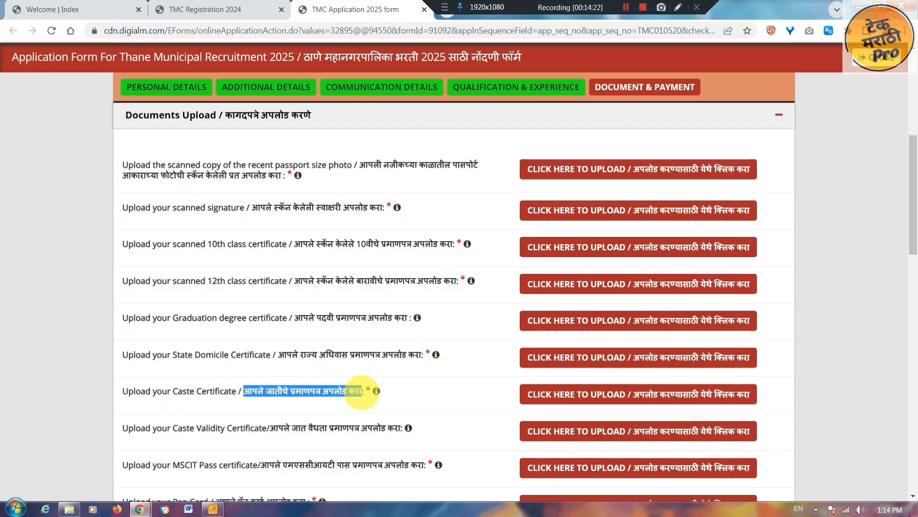
pyautogui.click(390, 394)
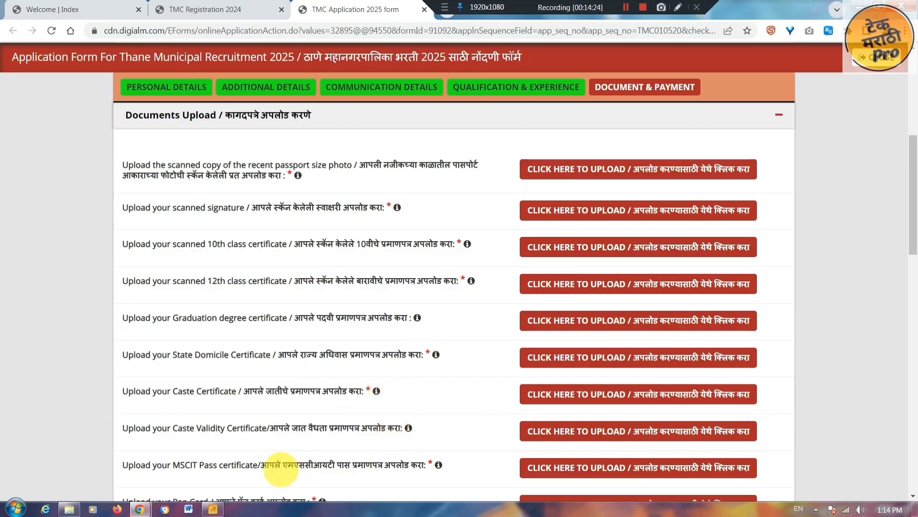
# - Point out the MSCIT, PAN card and other relevant documents upload rows
pyautogui.moveTo(275, 465); pyautogui.dragTo(421, 466)
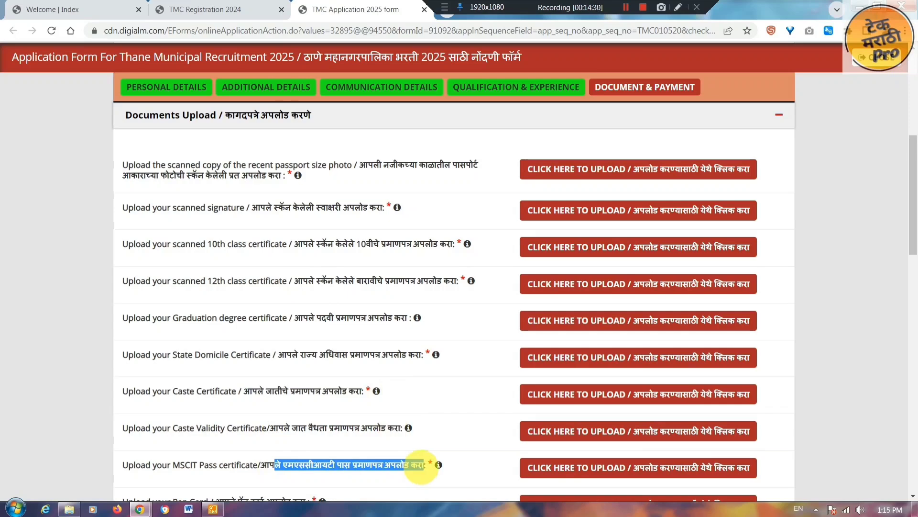
pyautogui.scroll(-5, 441, 180)
pyautogui.click(290, 228)
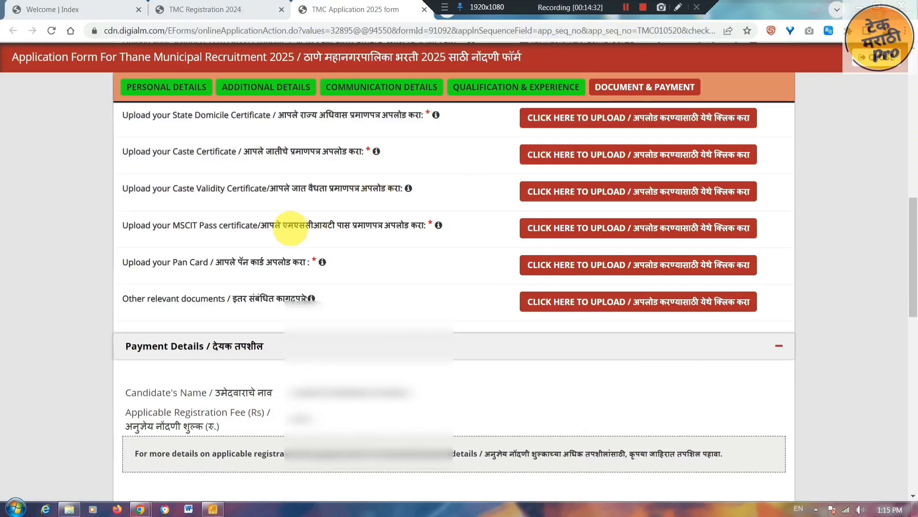
pyautogui.moveTo(275, 229); pyautogui.dragTo(417, 226)
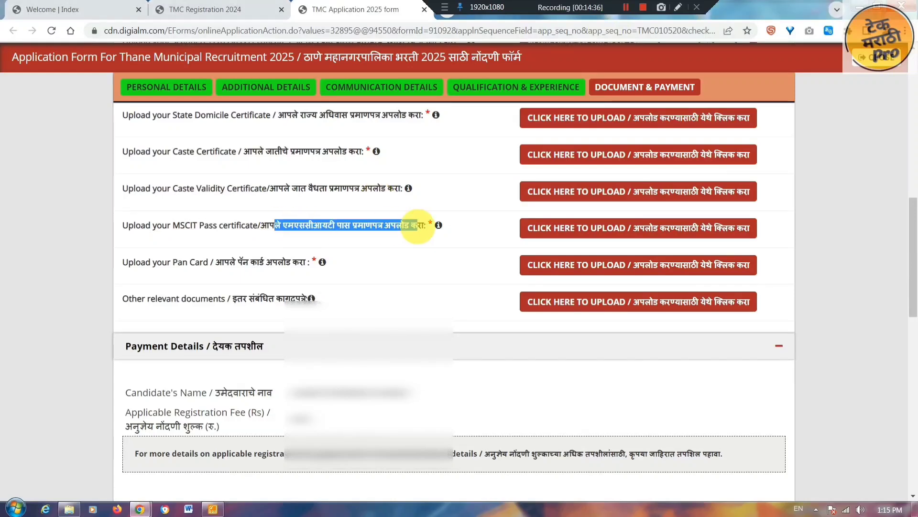
pyautogui.moveTo(236, 263); pyautogui.dragTo(309, 263)
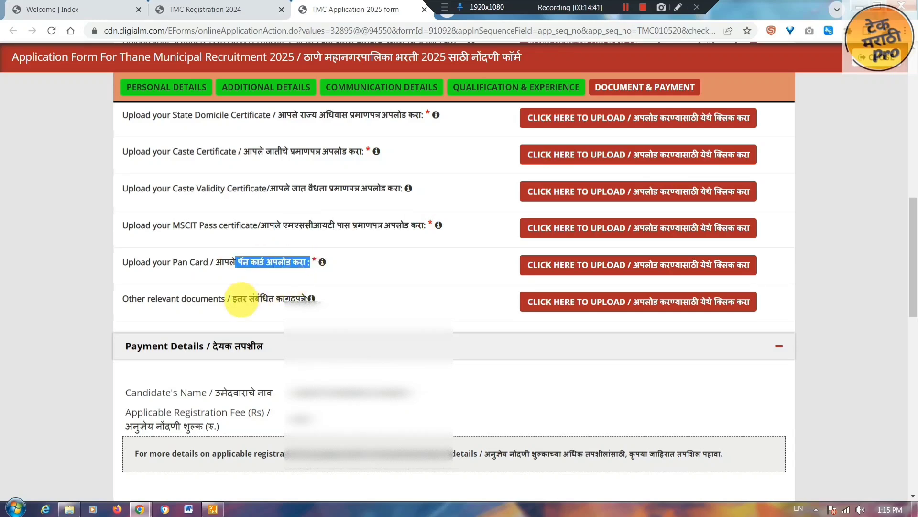
pyautogui.moveTo(237, 301); pyautogui.dragTo(285, 300)
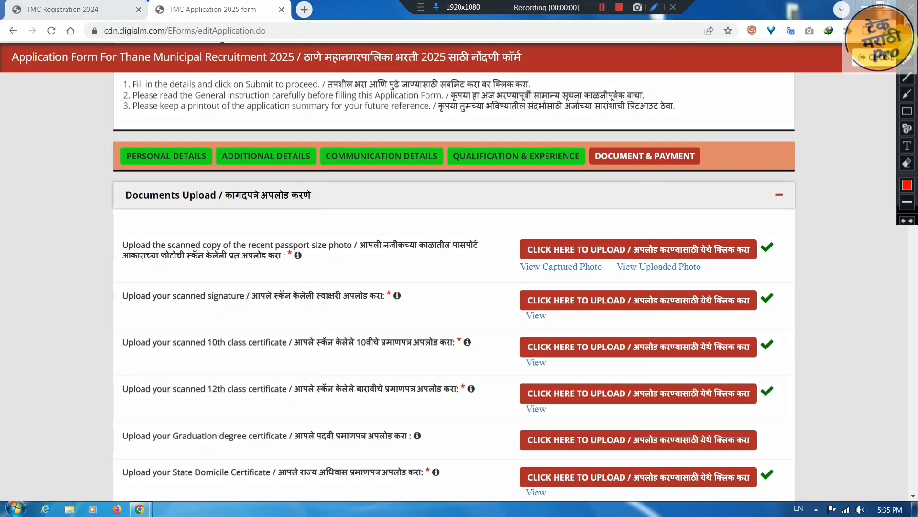
# - Review the upload status and View links of the photo, signature, 10th, 12th and domicile documents
pyautogui.click(907, 59)
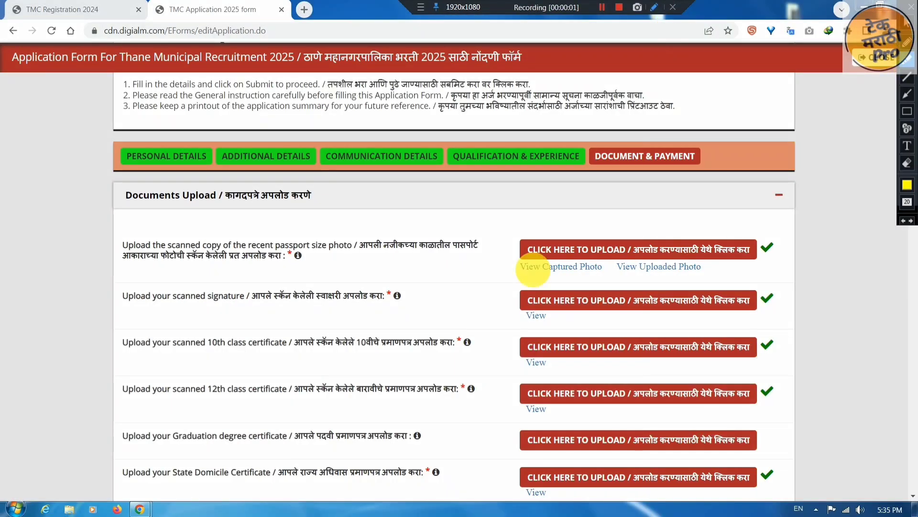
pyautogui.moveTo(502, 267); pyautogui.dragTo(706, 266)
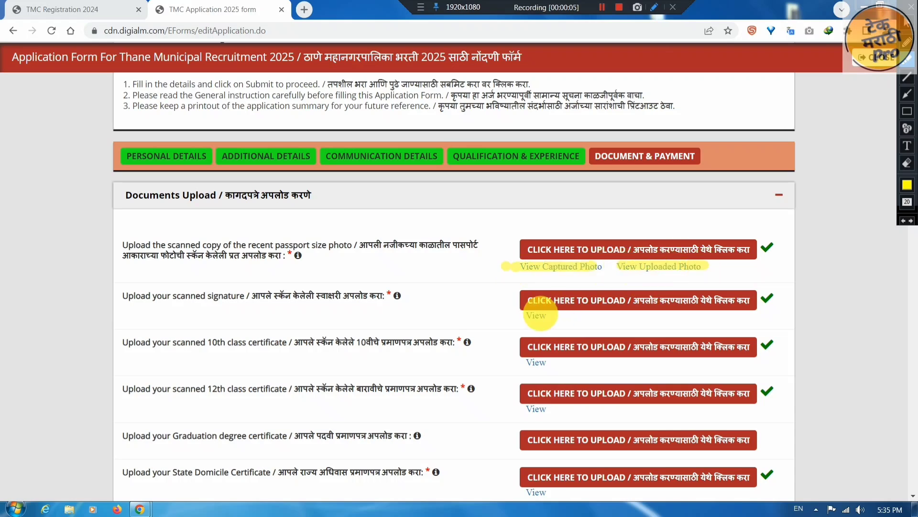
pyautogui.moveTo(523, 315); pyautogui.dragTo(550, 314)
pyautogui.moveTo(522, 363); pyautogui.dragTo(550, 362)
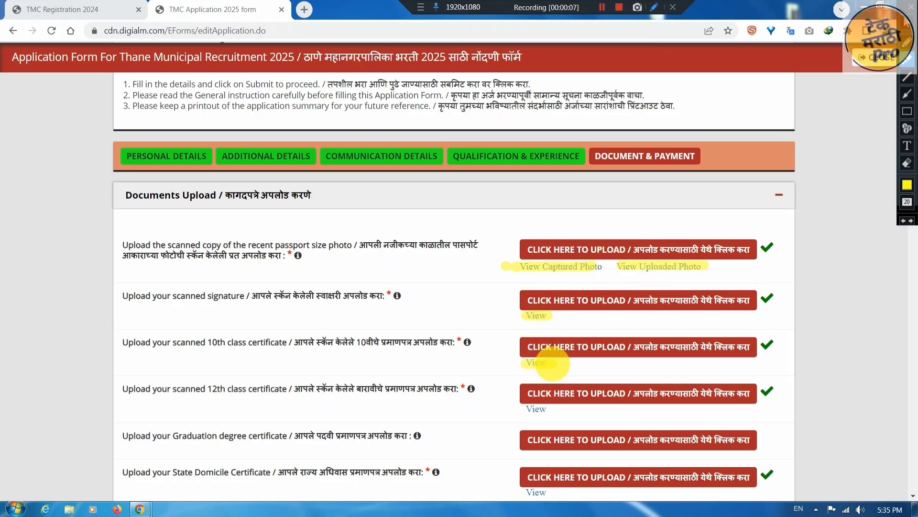
pyautogui.moveTo(524, 408); pyautogui.dragTo(550, 409)
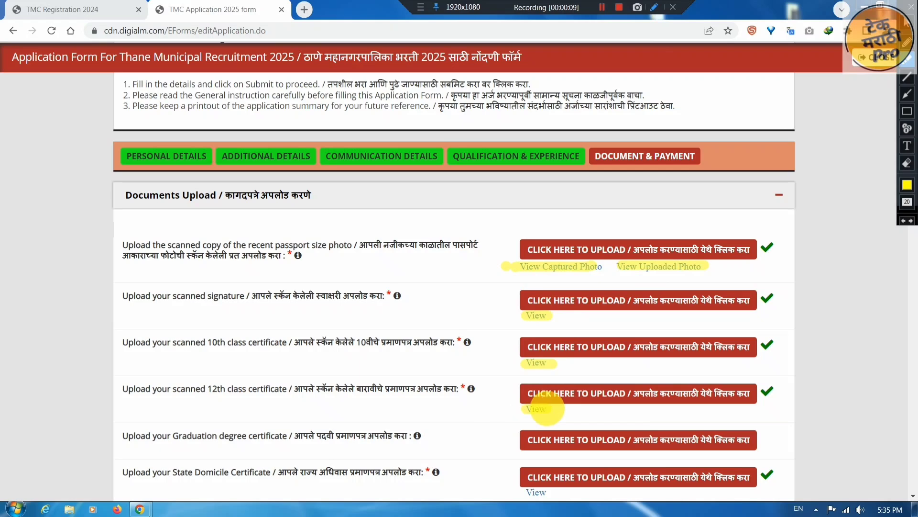
pyautogui.moveTo(526, 493); pyautogui.dragTo(551, 492)
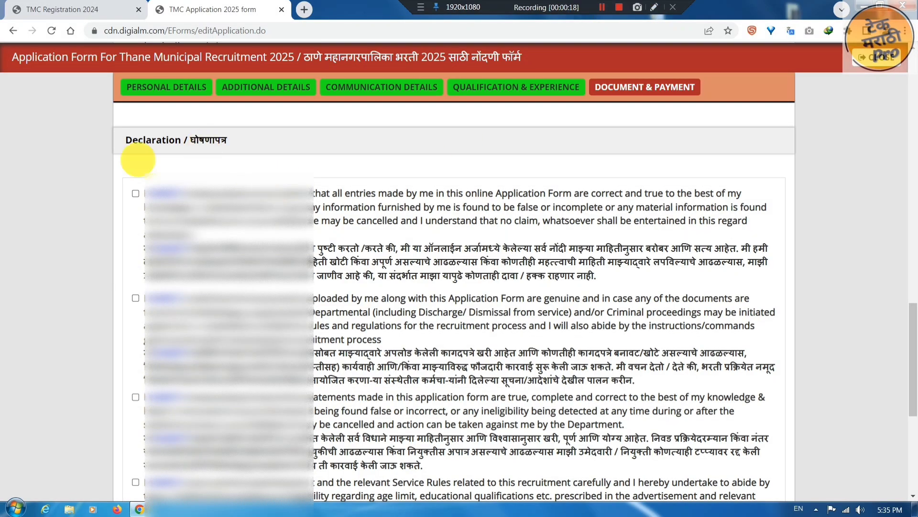
# - Tick all seven declaration checkboxes and open the application preview
pyautogui.click(136, 193)
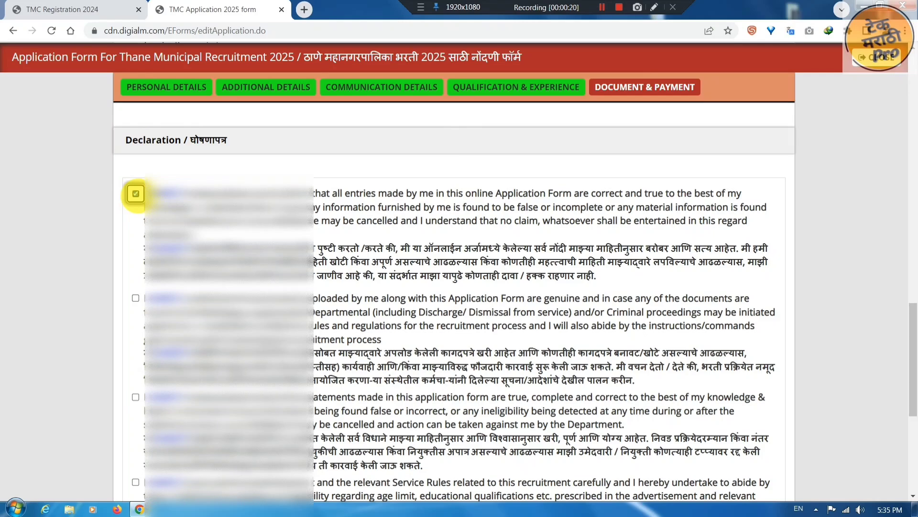
pyautogui.click(135, 298)
pyautogui.click(136, 397)
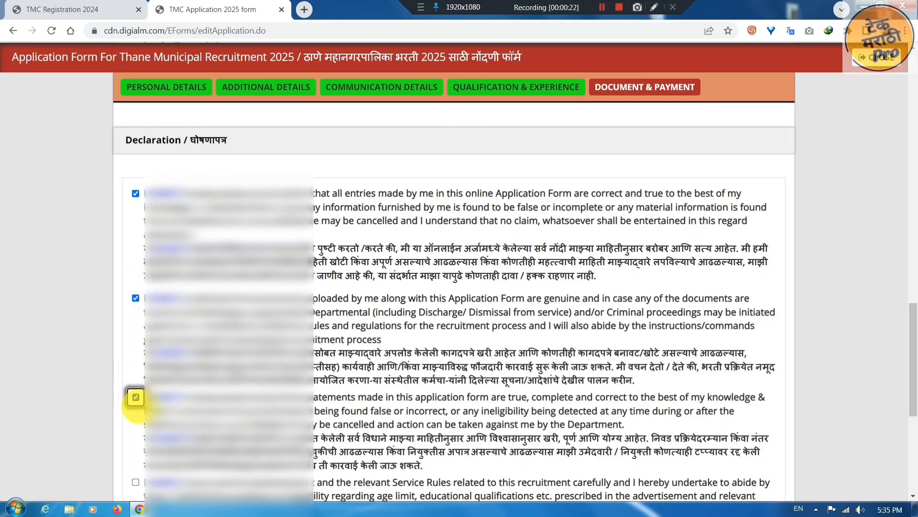
pyautogui.click(135, 482)
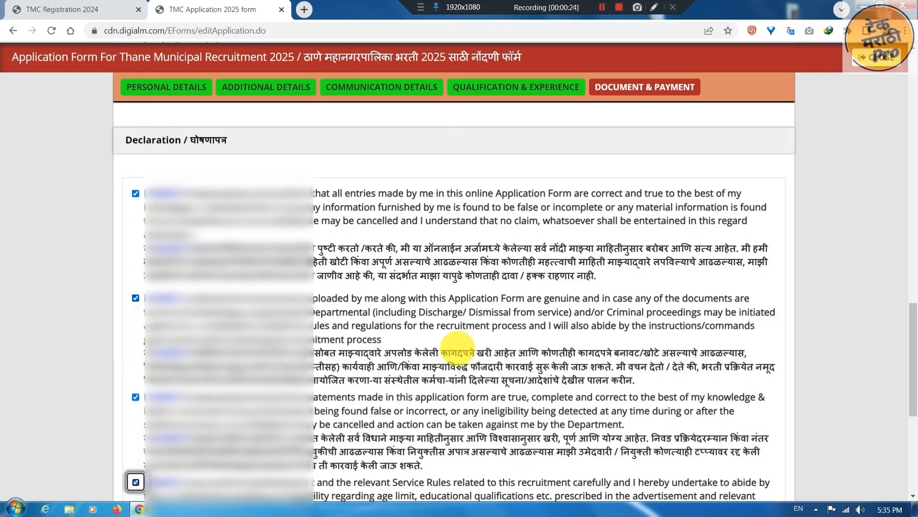
pyautogui.scroll(-5, 306, 96)
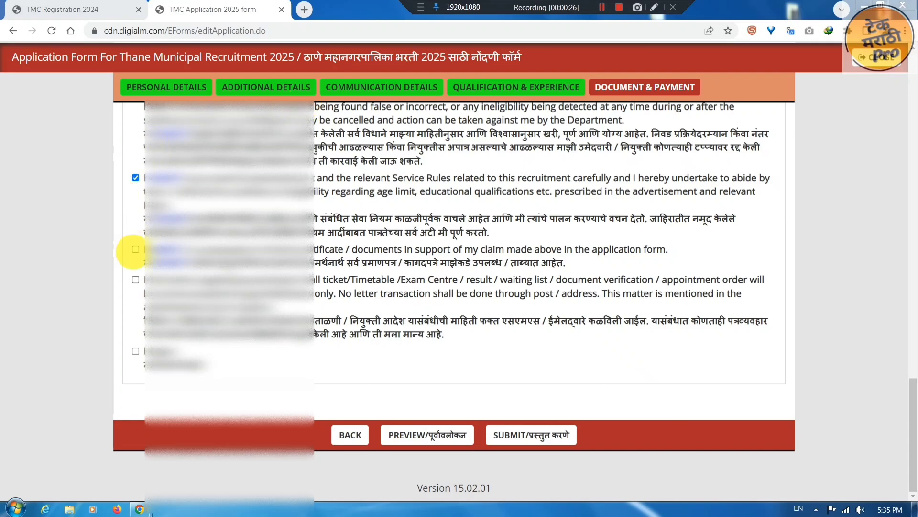
pyautogui.click(135, 248)
pyautogui.click(135, 279)
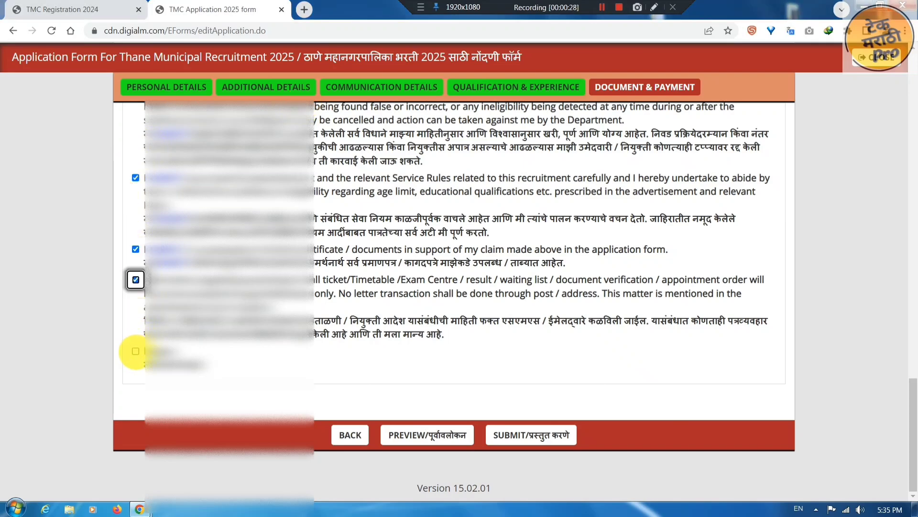
pyautogui.click(136, 351)
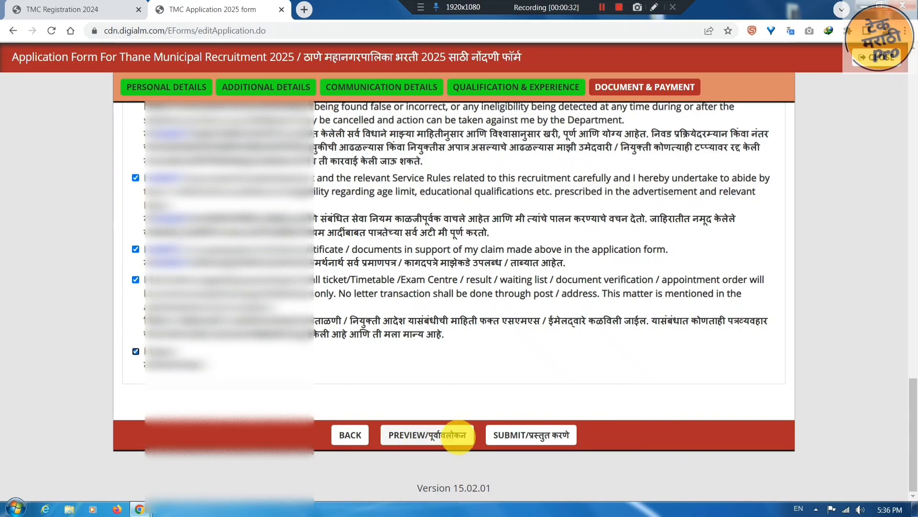
pyautogui.click(458, 435)
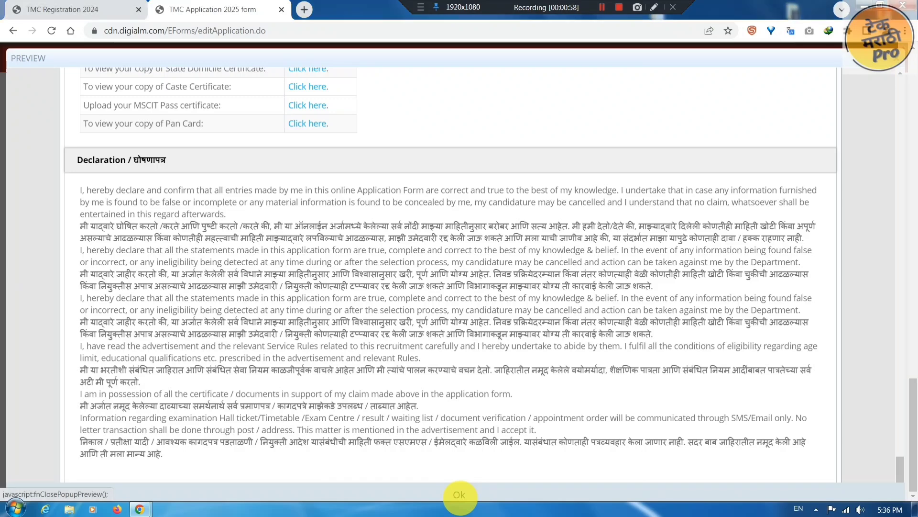
# - Close the application preview with Ok and submit the form
pyautogui.click(460, 494)
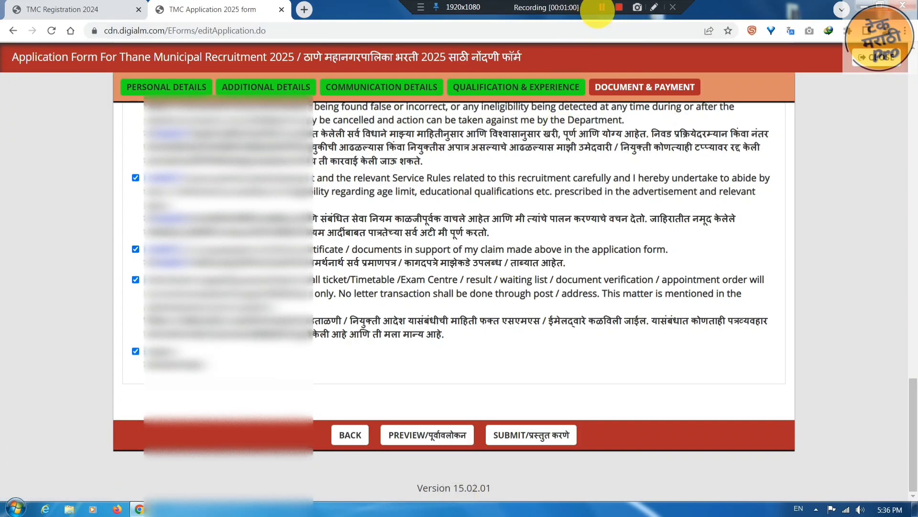
pyautogui.click(564, 435)
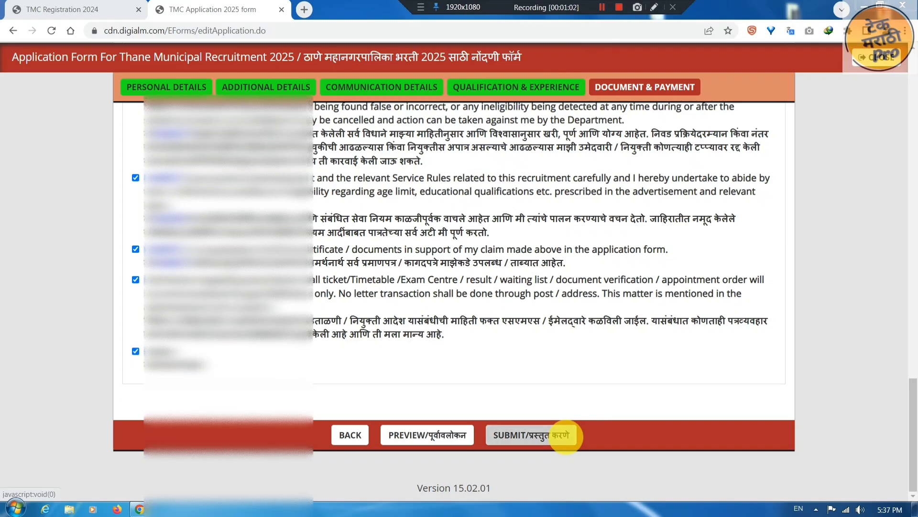
# - Submit the application and pay the ₹900.00 fee by BHIM UPI QR code
pyautogui.click(564, 436)
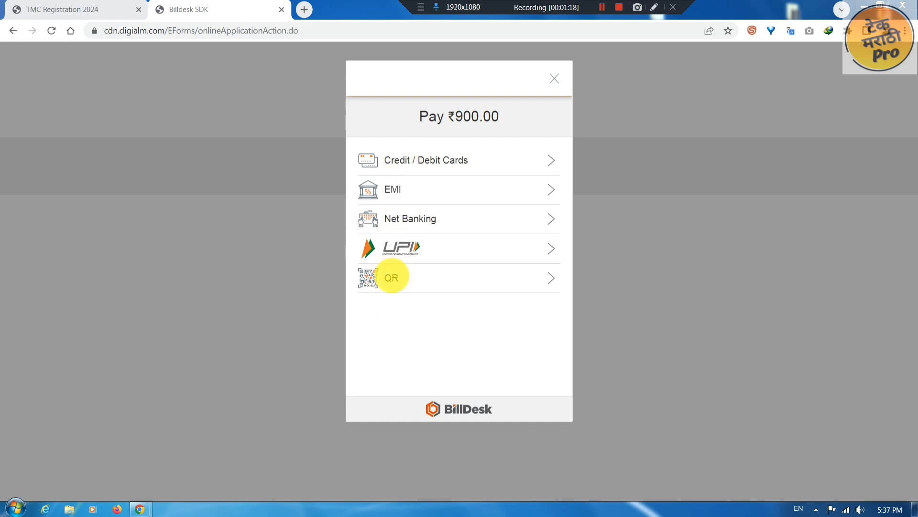
pyautogui.click(391, 279)
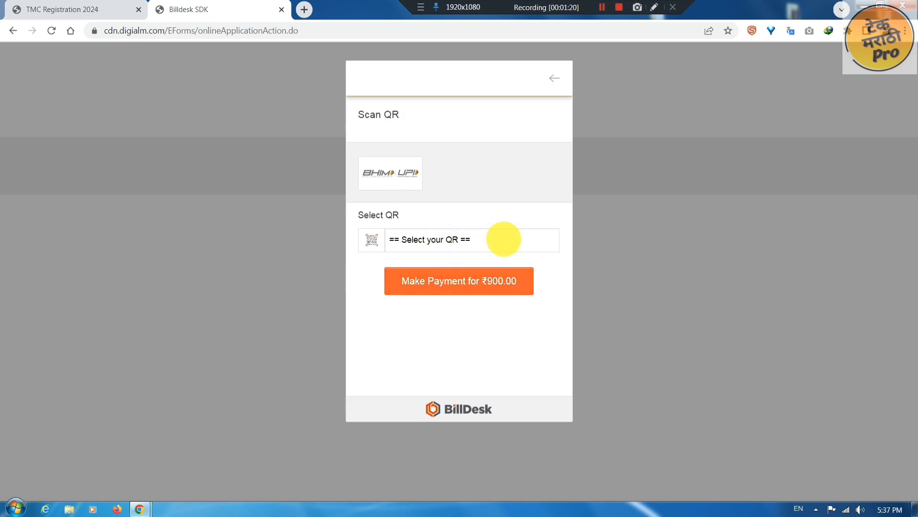
pyautogui.click(500, 239)
pyautogui.click(409, 268)
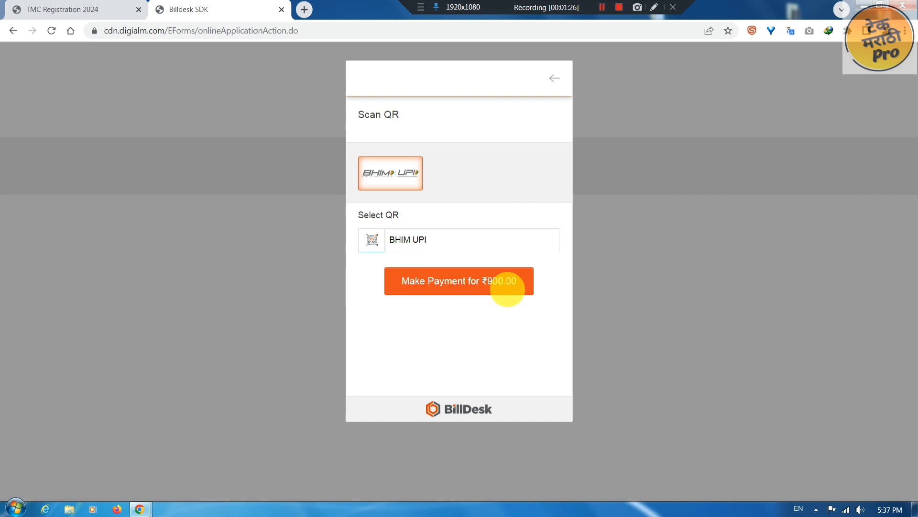
pyautogui.click(507, 289)
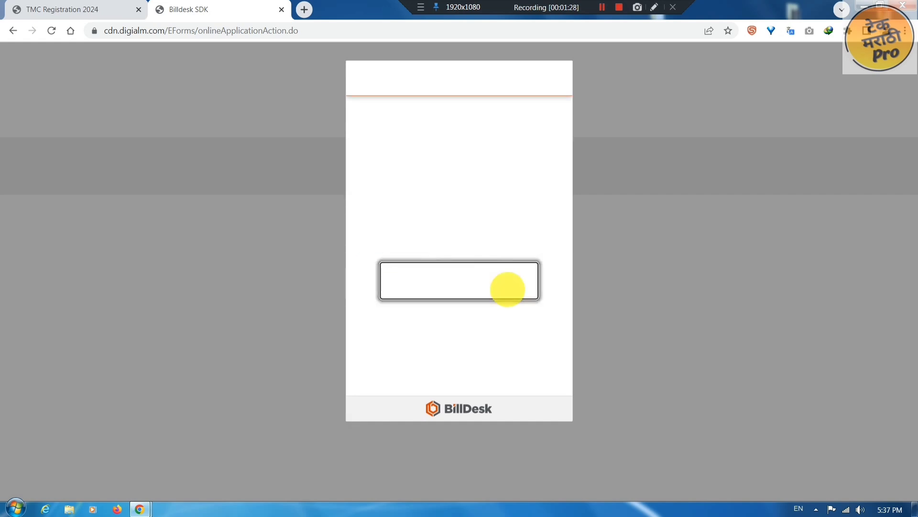